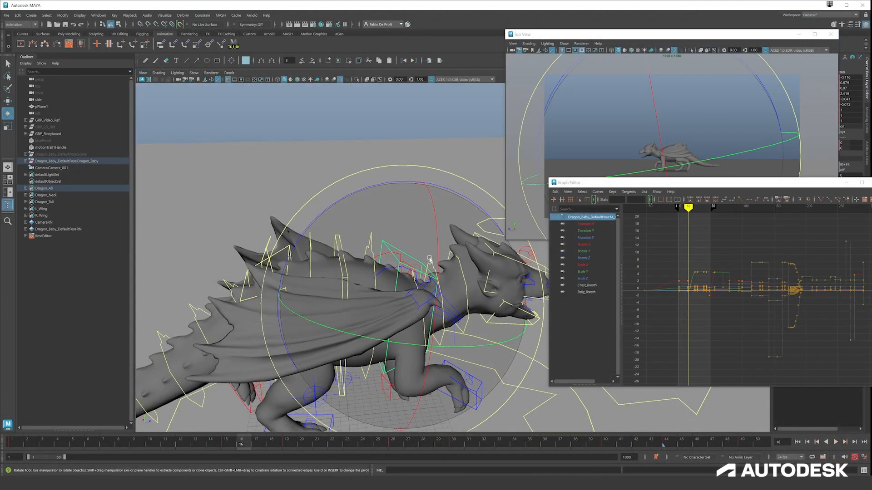
Step: Save the scene and play back the dragon's animation
mouse_move(399, 275)
left_mouse_down("alt")
mouse_move(372, 254)
mouse_move(409, 273)
mouse_move(402, 283)
left_mouse_up("alt")
key("ctrl+s")
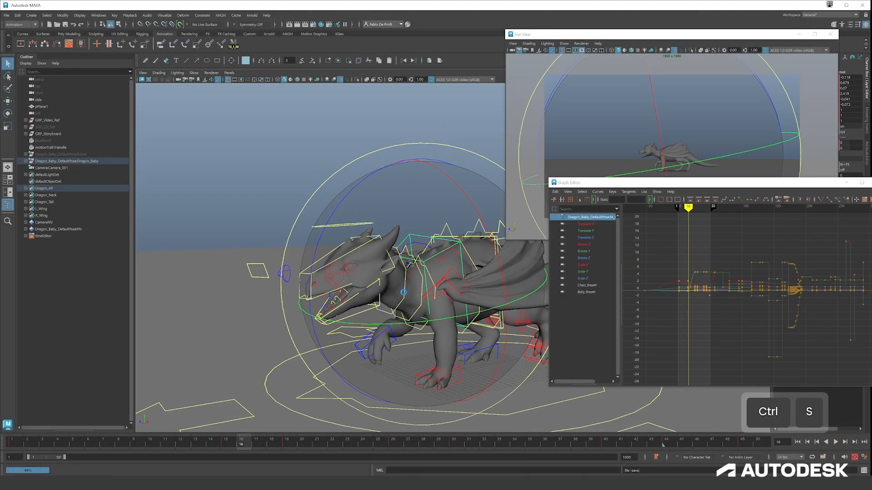
key("e")
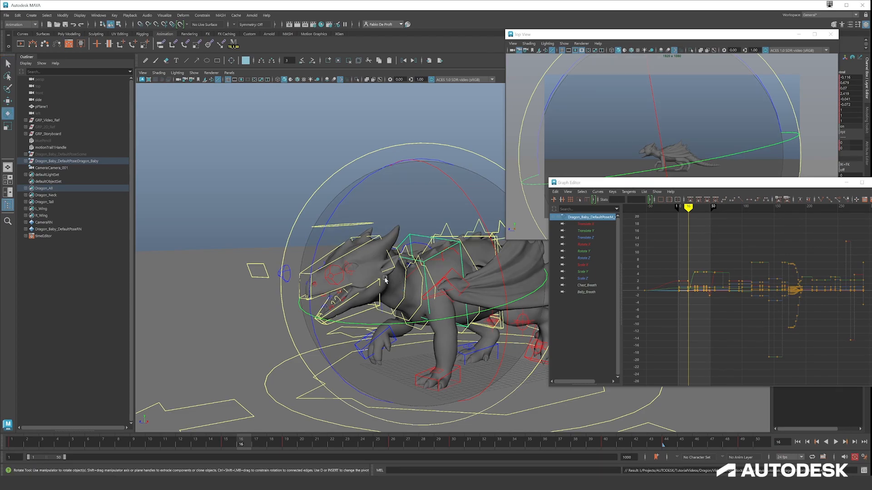
key("alt+v")
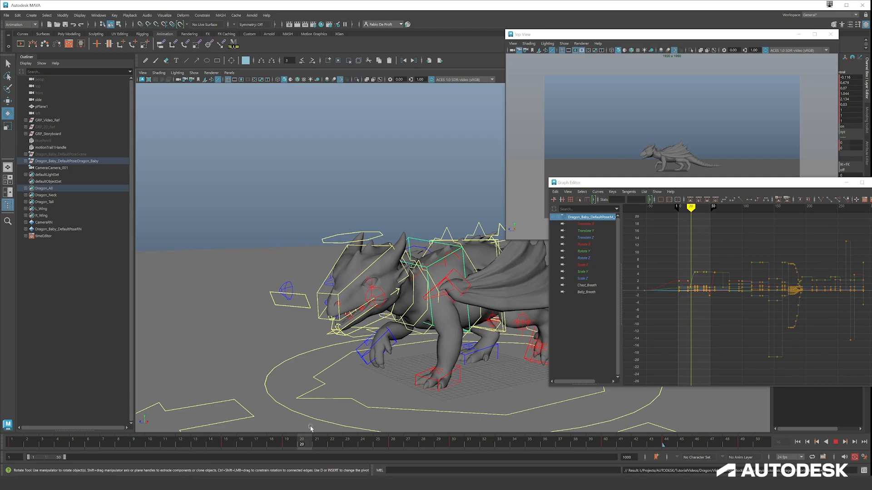
Step: Delete the key around frame 26 from the chest control's Translate Y curve
left_click_drag(296, 384, 255, 400, "alt")
left_click(312, 443)
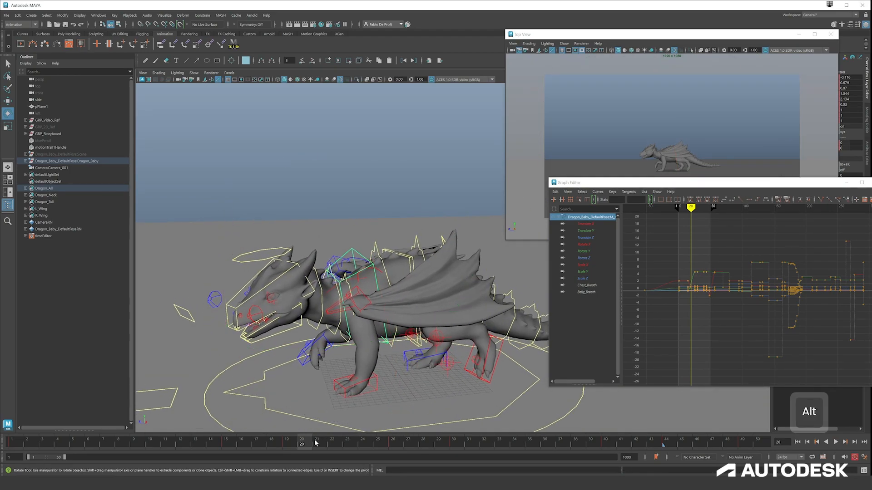
left_click(393, 443)
key("w")
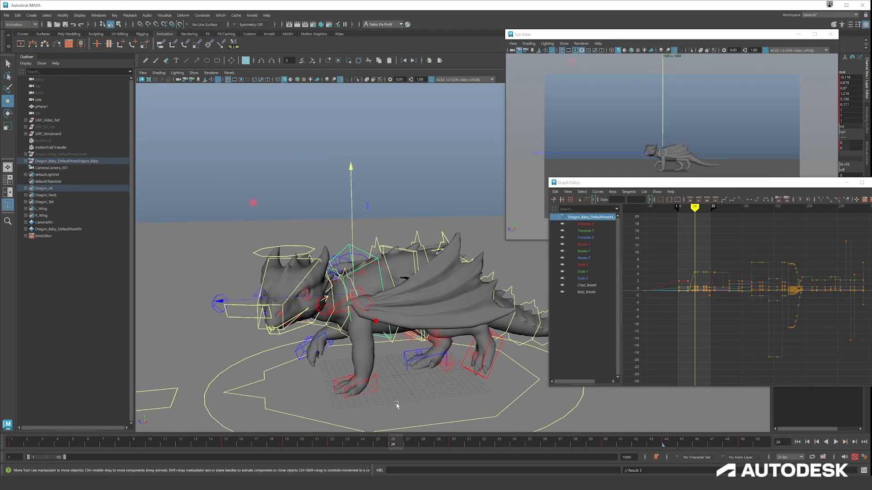
left_click(601, 230)
middle_click_drag(693, 298, 722, 279, "alt")
right_click_drag(722, 279, 732, 282, "alt")
middle_click_drag(732, 282, 746, 277, "alt")
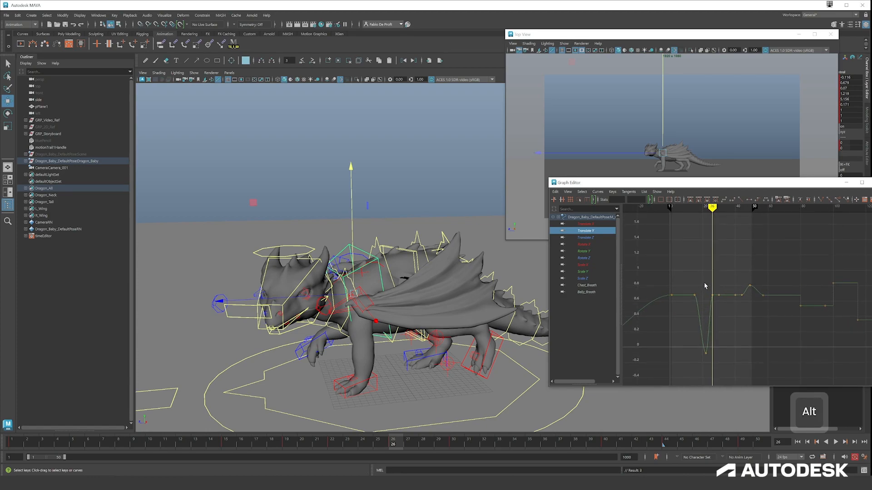
mouse_move(712, 209)
left_mouse_down()
mouse_move(677, 210)
mouse_move(723, 210)
mouse_move(712, 209)
left_mouse_up()
left_click_drag(701, 257, 715, 302)
key("Delete")
Step: Play back the animation to check the chest motion around the edited section
left_click_drag(687, 210, 675, 210)
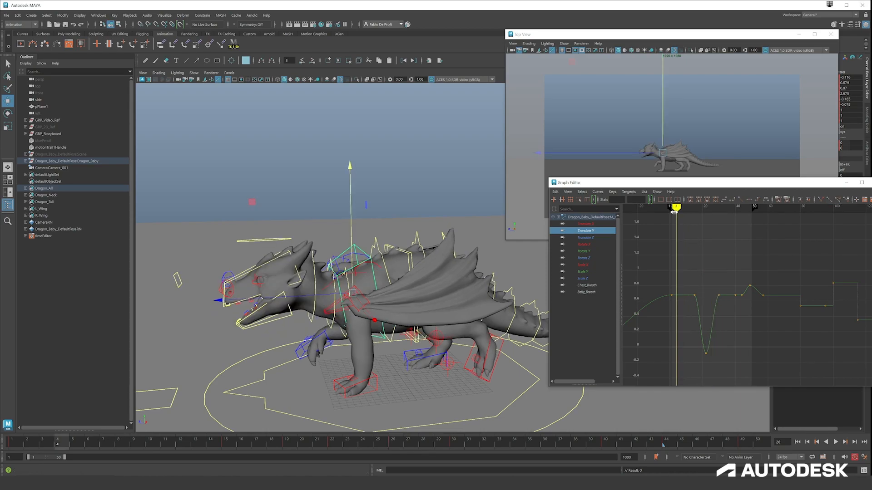
key("alt+v")
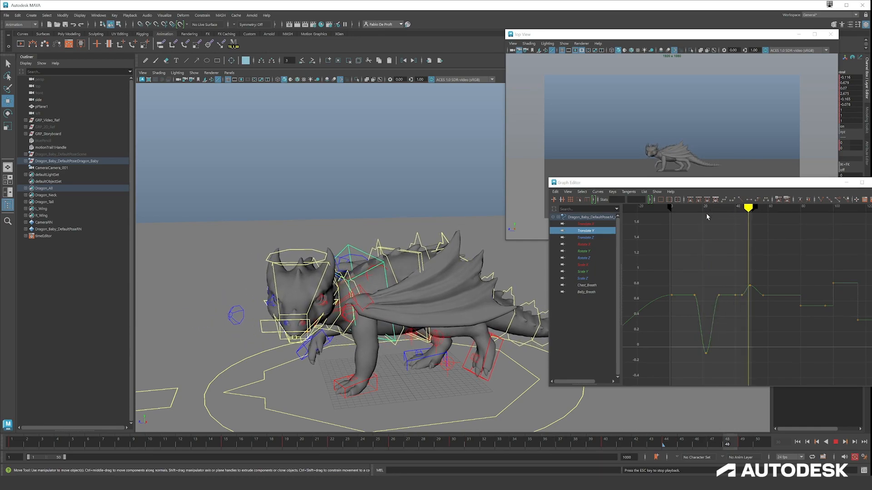
key("alt+v")
Step: Raise the lowest Translate Y key at frame 22 to about 0 and play back the motion
left_click_drag(689, 360, 724, 343, "shift")
middle_click_drag(741, 312, 732, 339, "shift")
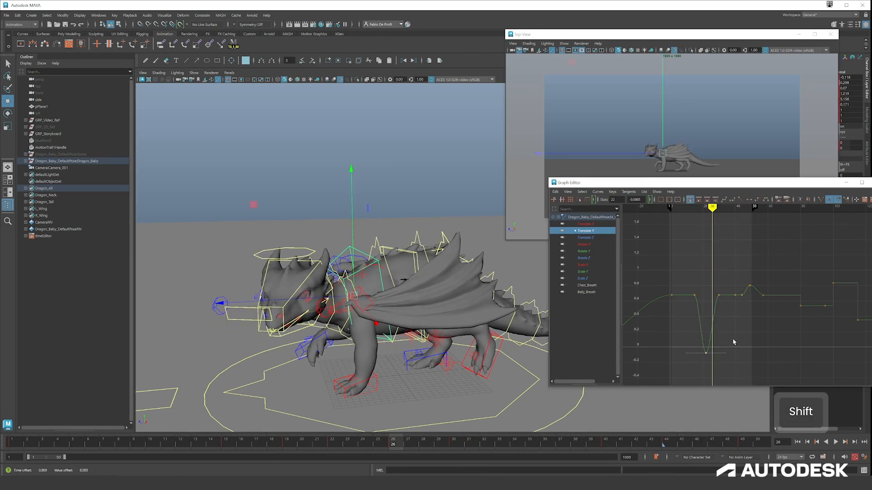
left_click_drag(703, 210, 683, 209)
key("alt+v")
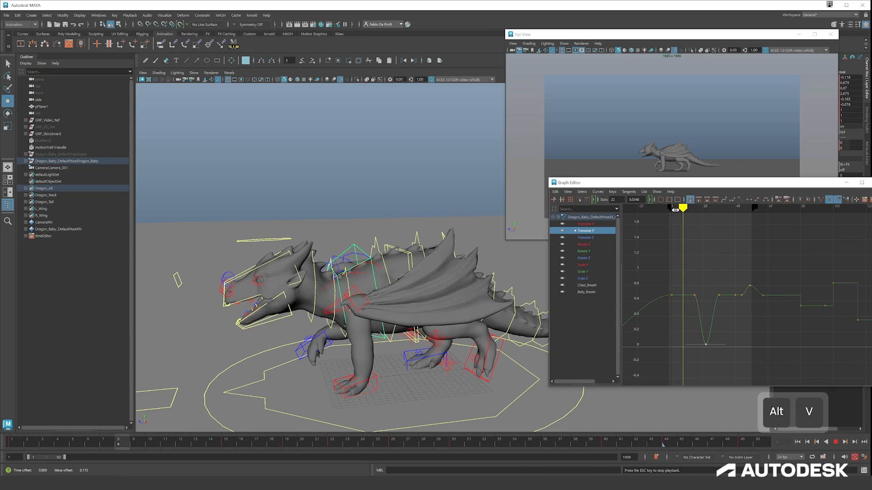
key("alt+v")
Step: Raise the Translate Y keys around frame 40 slightly and delete the extra key near frame 40
scroll(753, 294, "up", 5)
middle_click_drag(753, 293, 751, 309, "alt")
left_click_drag(689, 287, 730, 314)
middle_click_drag(730, 307, 730, 303, "shift")
left_click_drag(697, 294, 708, 307)
key("Delete")
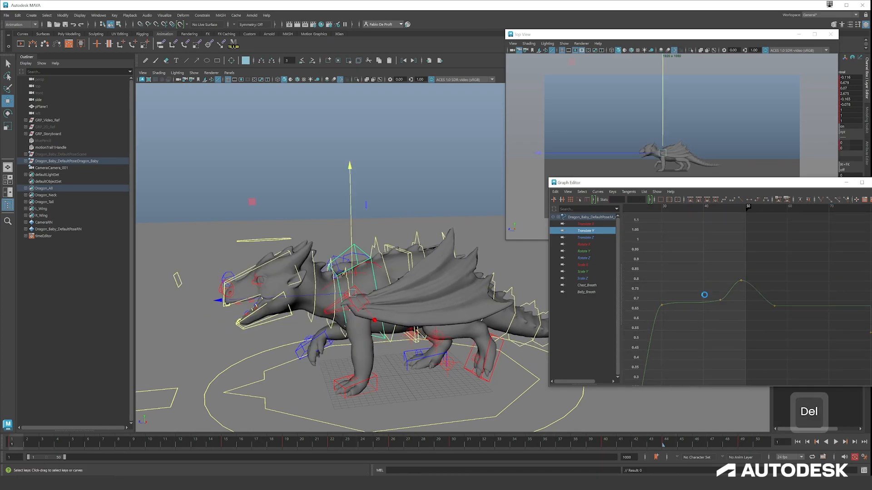
Step: Adjust the Translate Y key just before the peak near frame 48 and play back the result
left_click(720, 300)
left_click(739, 296)
middle_click_drag(722, 318, 721, 324)
key("a")
key("alt+v")
key("alt+v")
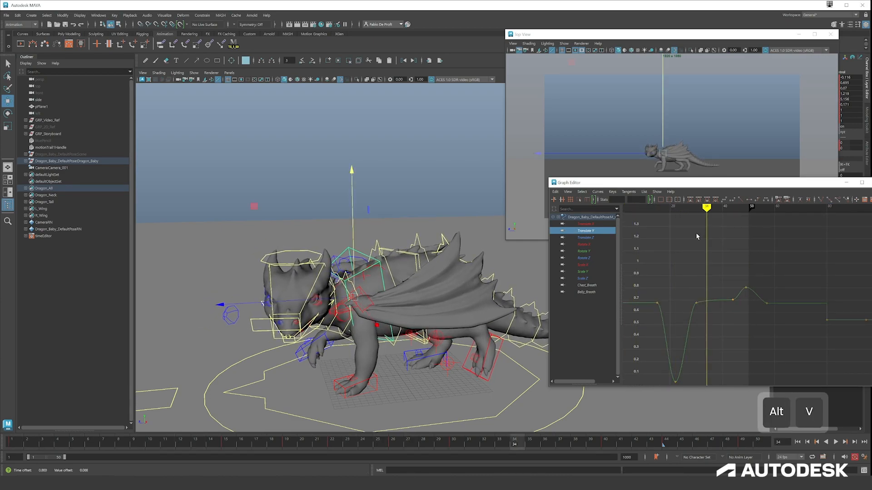
Step: Select the control at the base of the dragon's neck and play back the animation from frame 11
left_click_drag(387, 311, 406, 330, "alt")
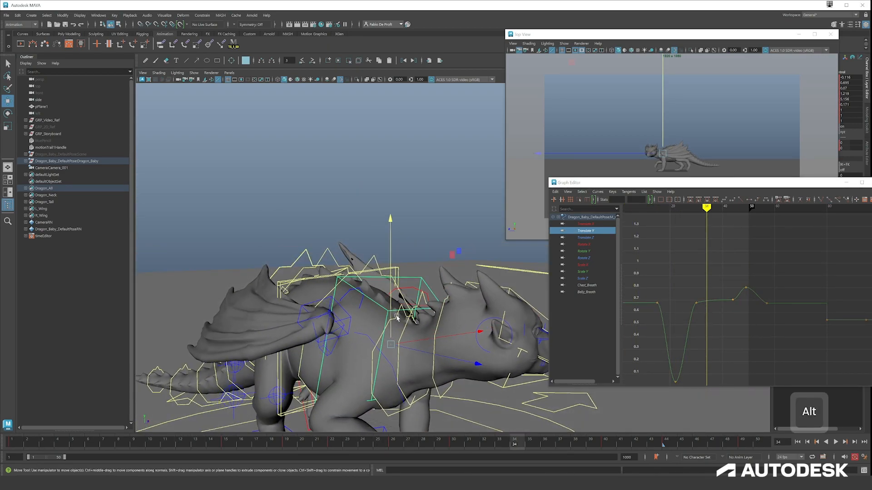
left_click(392, 323)
left_click(165, 444)
key("alt+v")
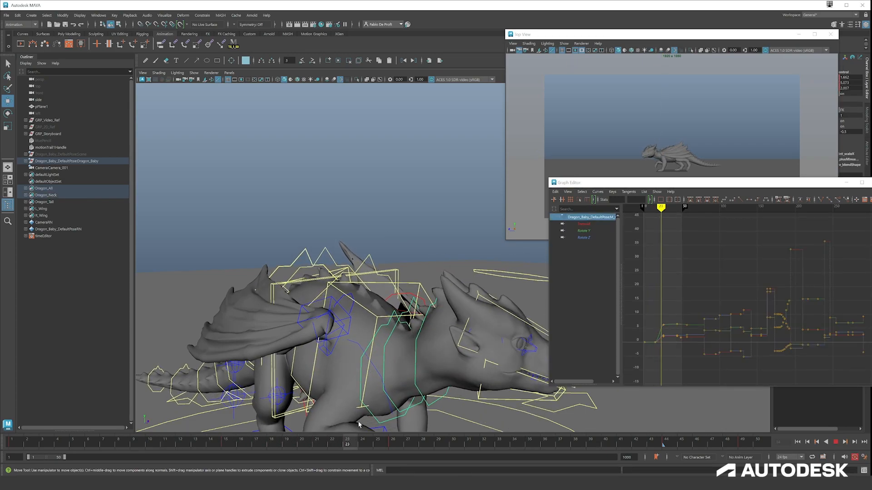
key("e")
key("alt+v")
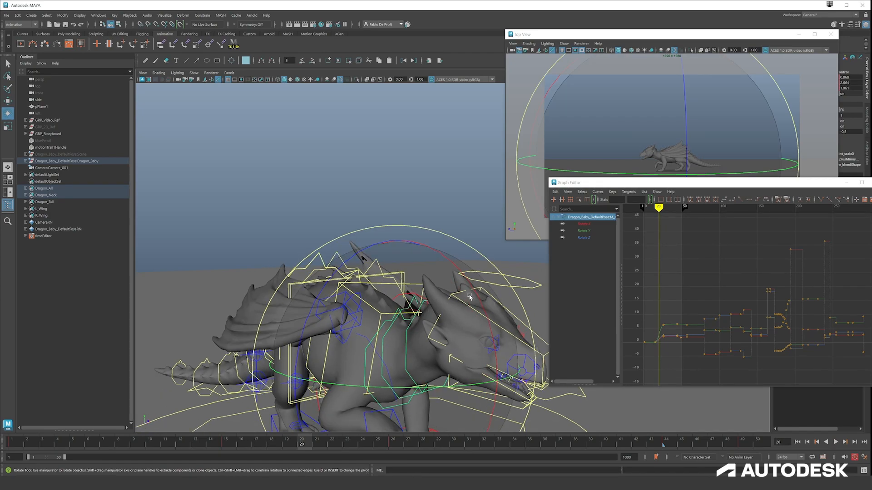
Step: Select all members of the Dragon_Neck set and rotate the neck downward at frame 20, to about 4.34 in Rotate X
key("w")
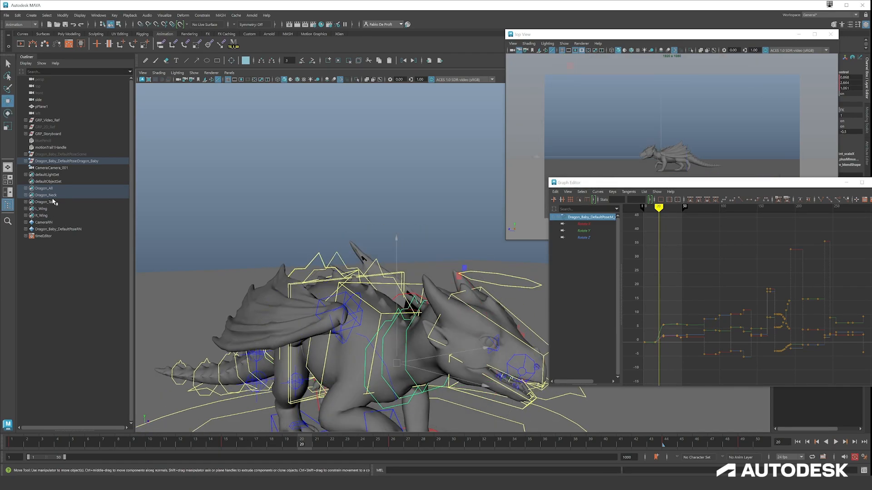
left_click(51, 195)
right_click(53, 196)
left_click(115, 228)
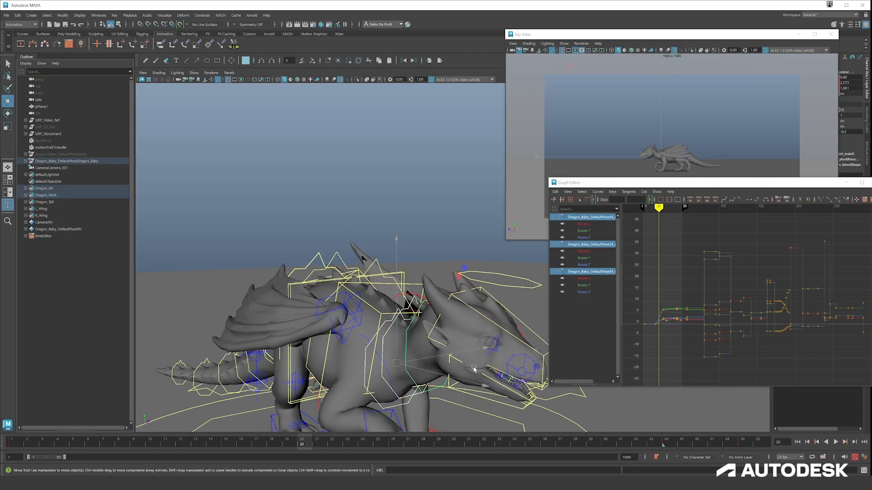
key("e")
left_click_drag(520, 272, 521, 281)
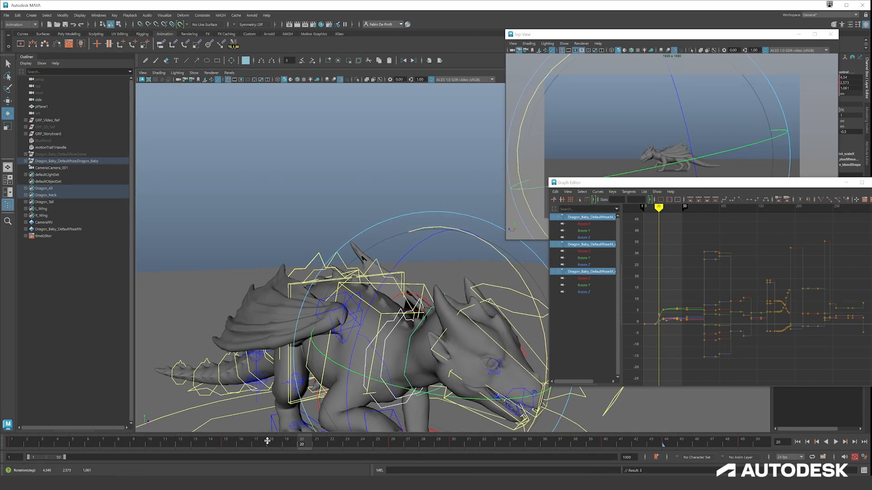
Step: Play back the animation repeatedly and examine how the dragon's neck and head move through the turn
key("alt+v")
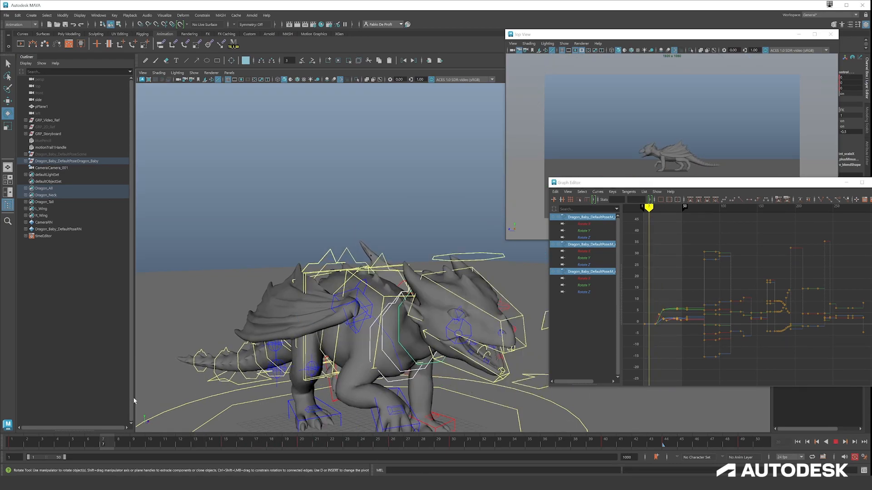
key("alt+v")
key("alt+v")
left_click_drag(274, 444, 248, 440)
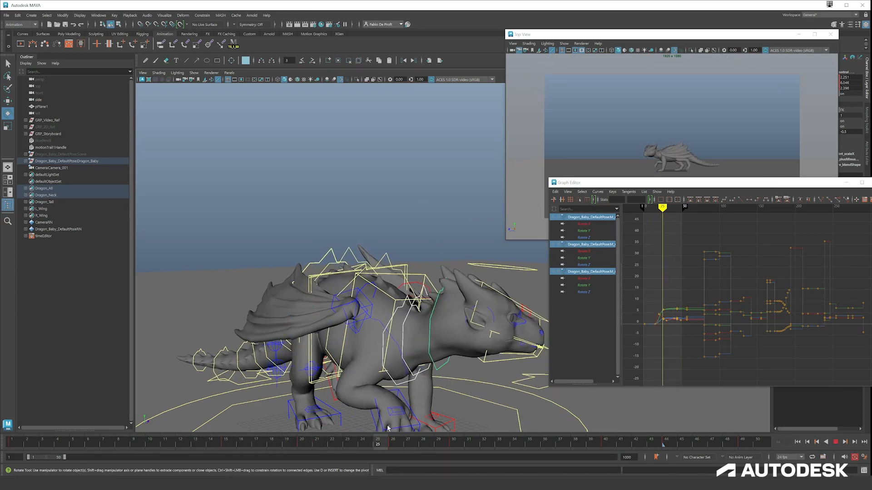
key("alt+v")
key("alt+v")
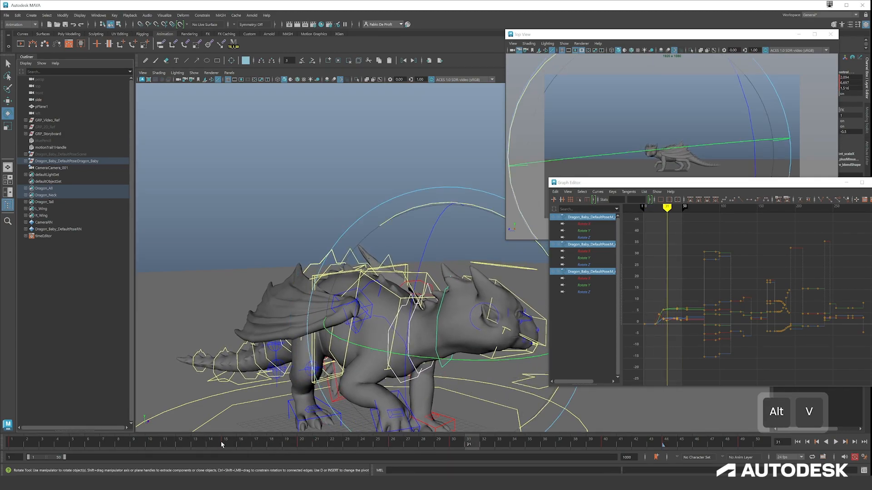
left_click(164, 444)
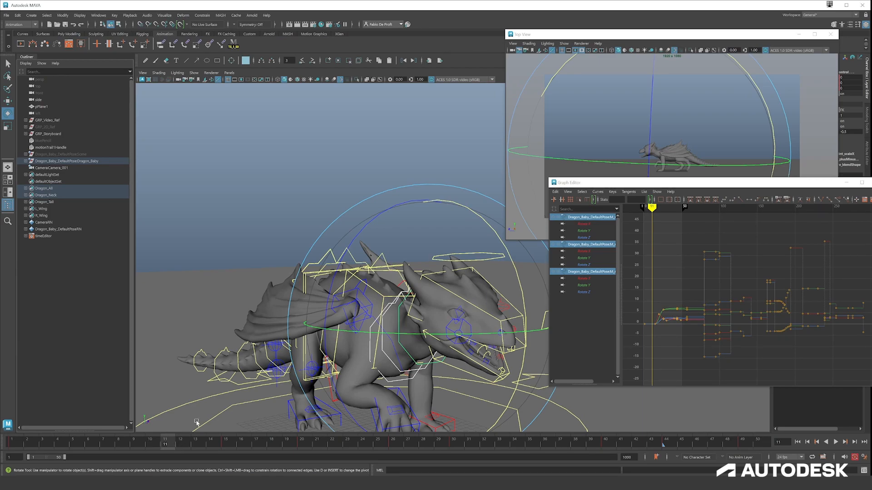
key("alt")
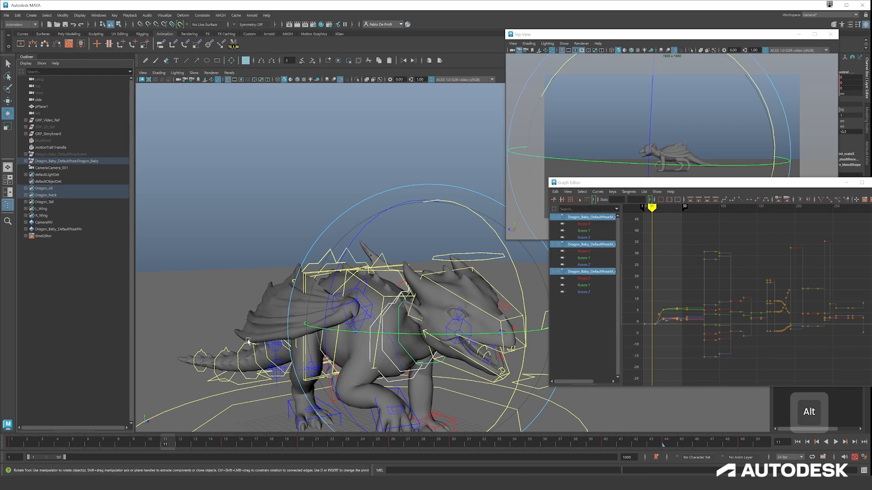
key("alt+v")
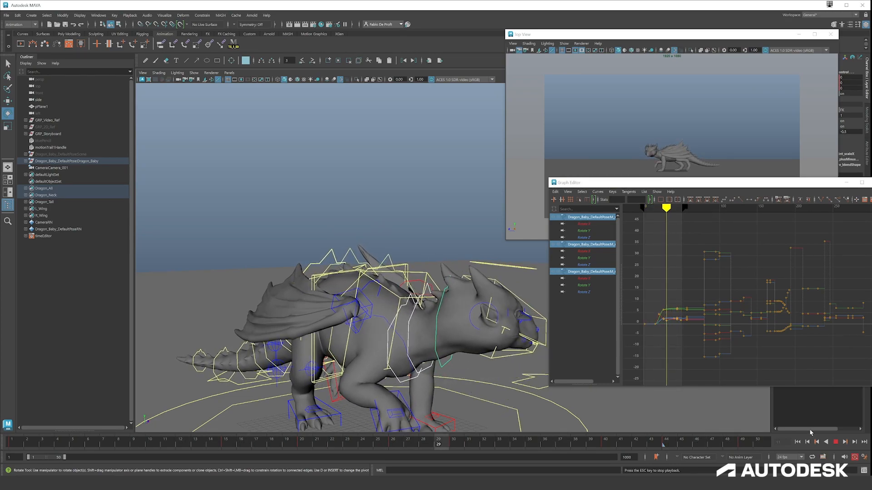
key("alt+v")
key("alt+v")
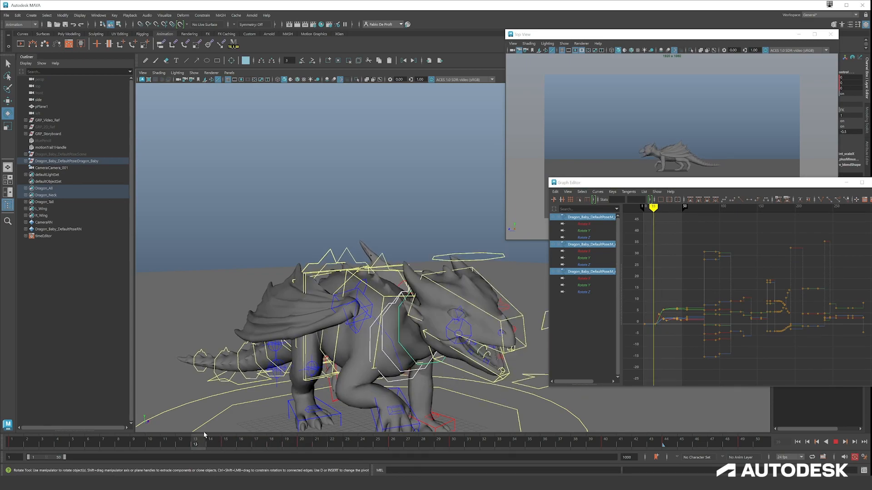
key("alt+v")
key("alt+v")
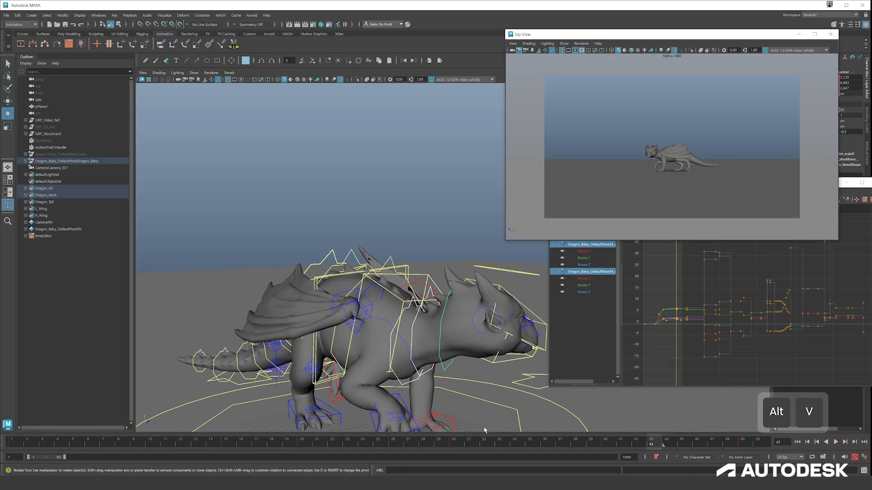
key("alt+v")
key("alt+v")
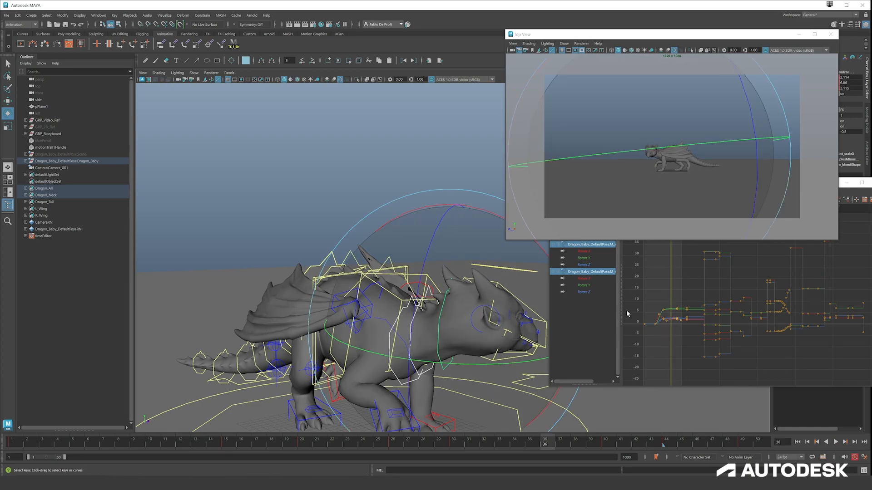
key("alt+v")
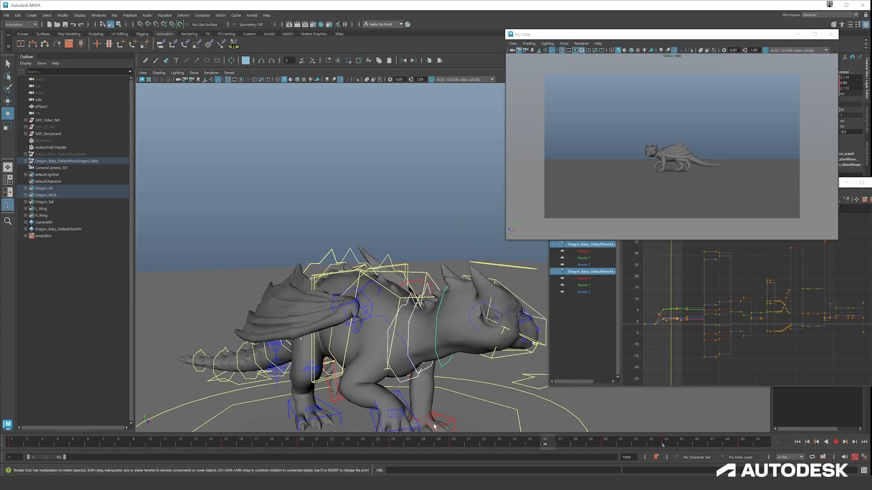
scroll(654, 341, "up", 4)
middle_click_drag(650, 335, 728, 318, "alt")
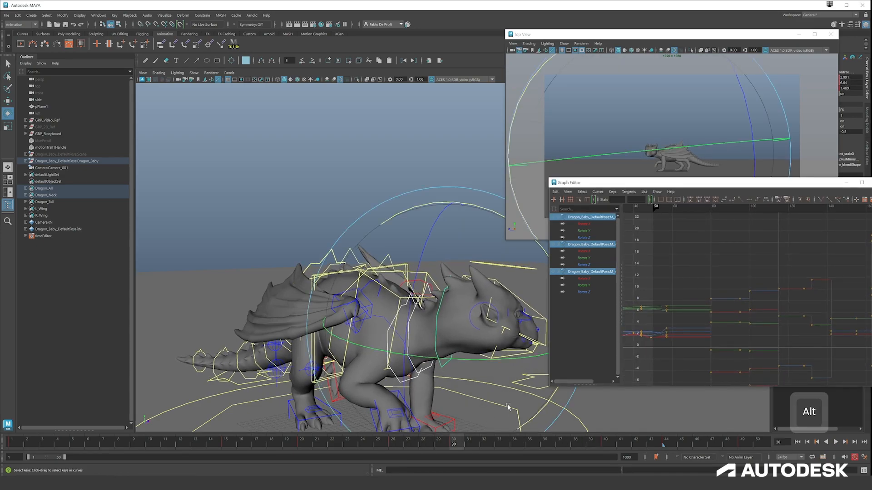
key("alt+v")
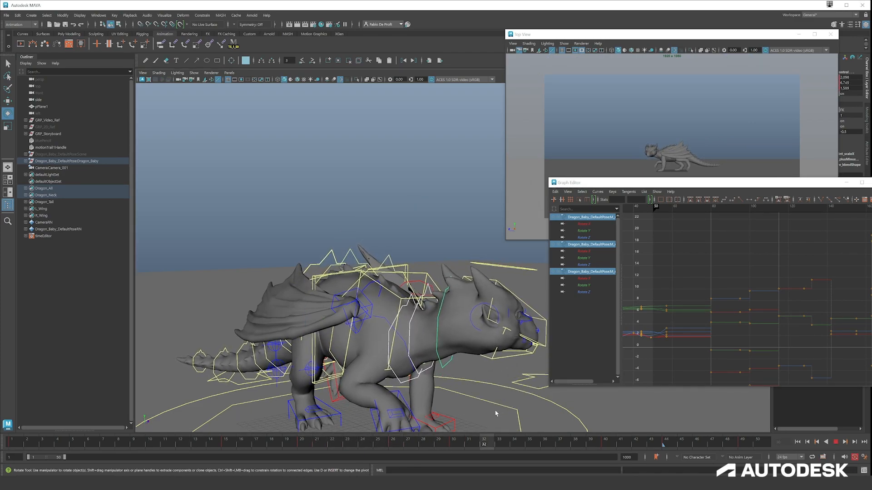
key("alt+v")
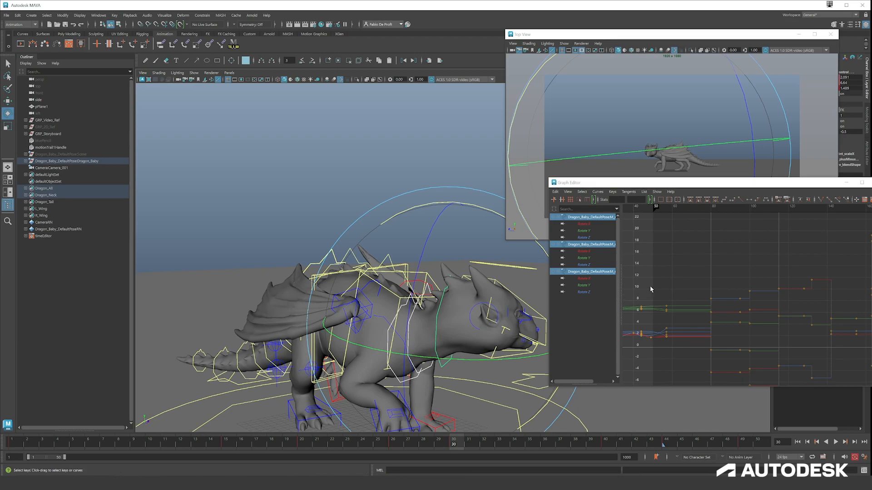
Step: Isolate the Rotate Z curves of the three neck controls and compare their shapes between frames 30 and 40
middle_click_drag(696, 288, 783, 269, "alt")
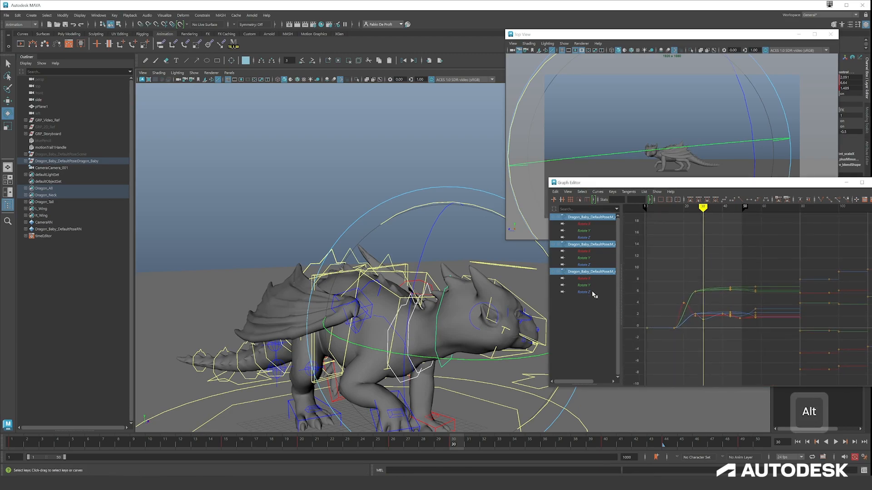
left_click(590, 292)
mouse_move(700, 321)
right_mouse_down("alt")
mouse_move(732, 294)
mouse_move(691, 316)
right_mouse_up("alt")
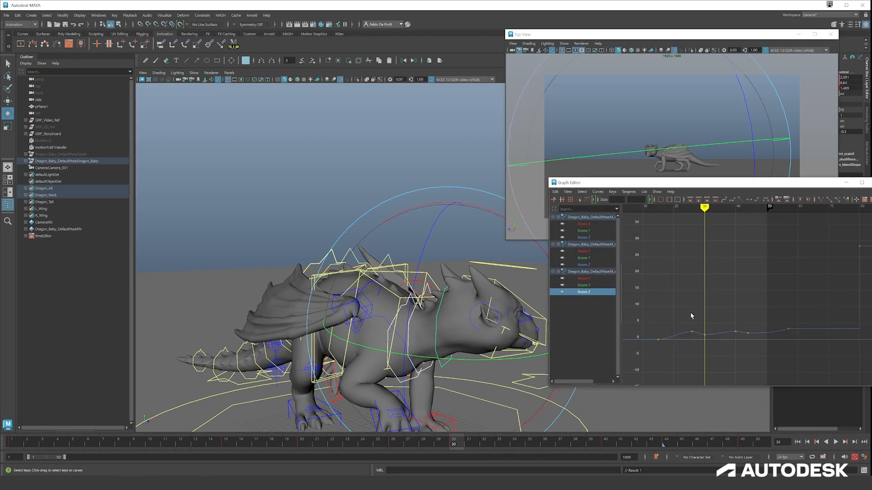
left_click(590, 266)
left_click(591, 237)
left_click(610, 265, "ctrl")
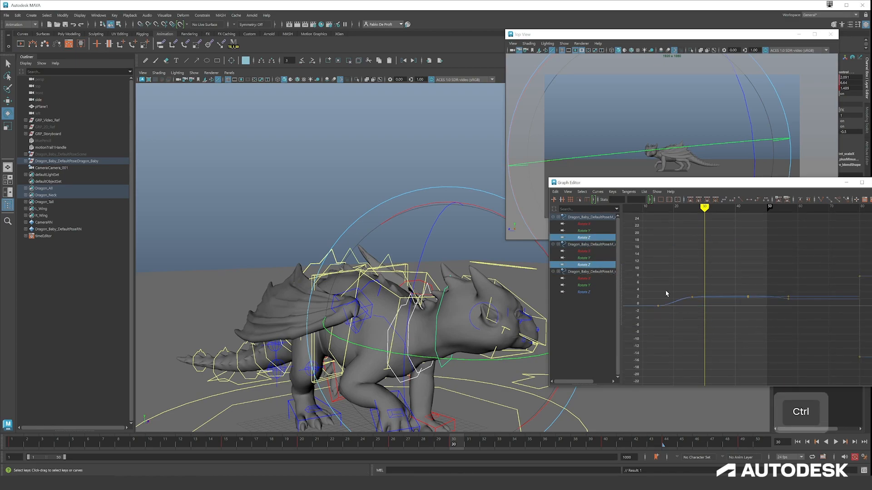
right_click(729, 313)
left_click(741, 317)
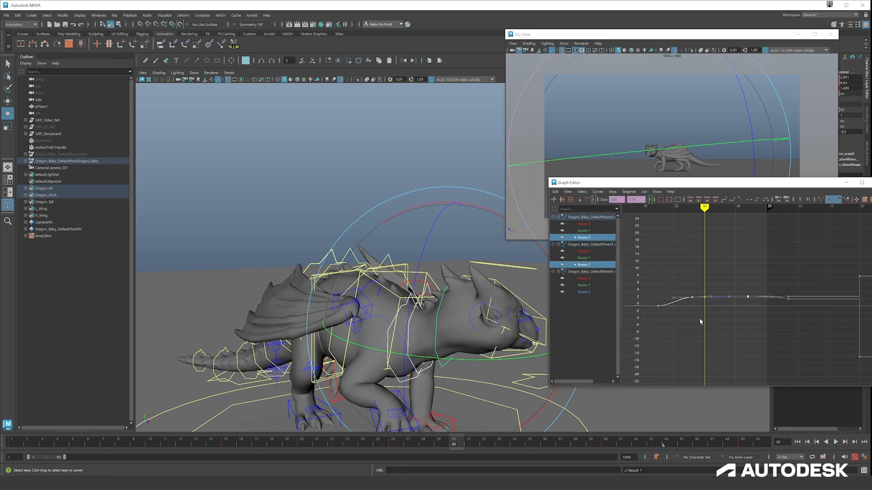
left_click(595, 293)
left_click(734, 208)
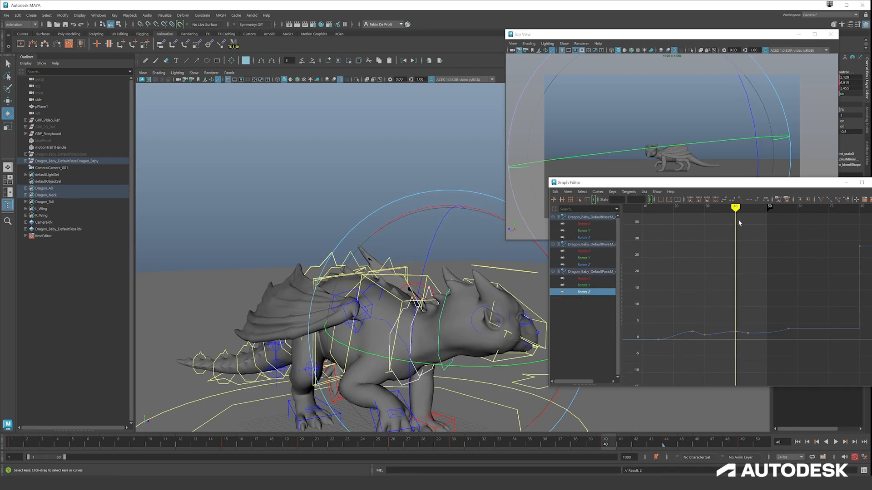
Step: Lower the Rotate Z keys of the first two neck controls near frame 40 by about 0.8
left_click(589, 238)
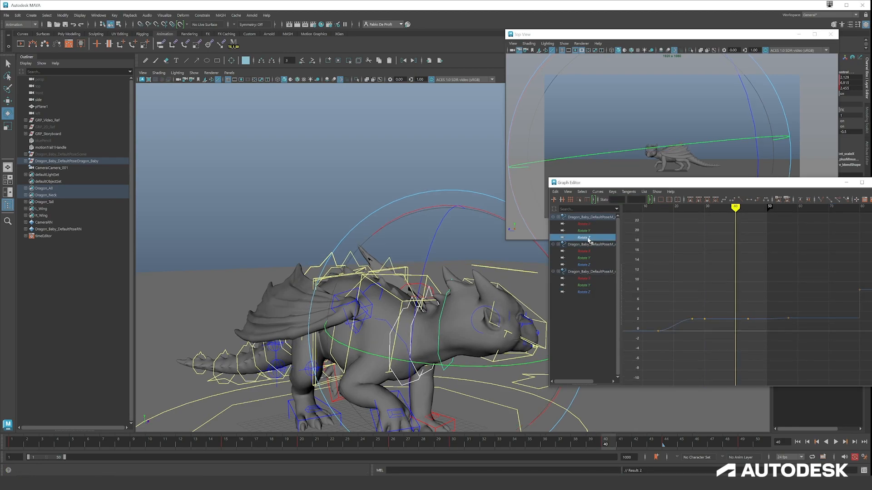
left_click(603, 265, "ctrl")
left_click(604, 293, "ctrl")
key("ctrl+z")
left_click(727, 298)
left_click(728, 308)
scroll(728, 308, "up", 3)
mouse_move(662, 208)
left_mouse_down()
mouse_move(655, 211)
mouse_move(680, 210)
left_mouse_up()
mouse_move(667, 256)
left_mouse_down()
mouse_move(672, 277)
mouse_move(729, 316)
left_mouse_up()
middle_click_drag(723, 273, 724, 277, "shift")
mouse_move(680, 208)
left_mouse_down()
mouse_move(642, 210)
mouse_move(767, 216)
mouse_move(640, 225)
left_mouse_up()
middle_click_drag(731, 284, 731, 290, "shift")
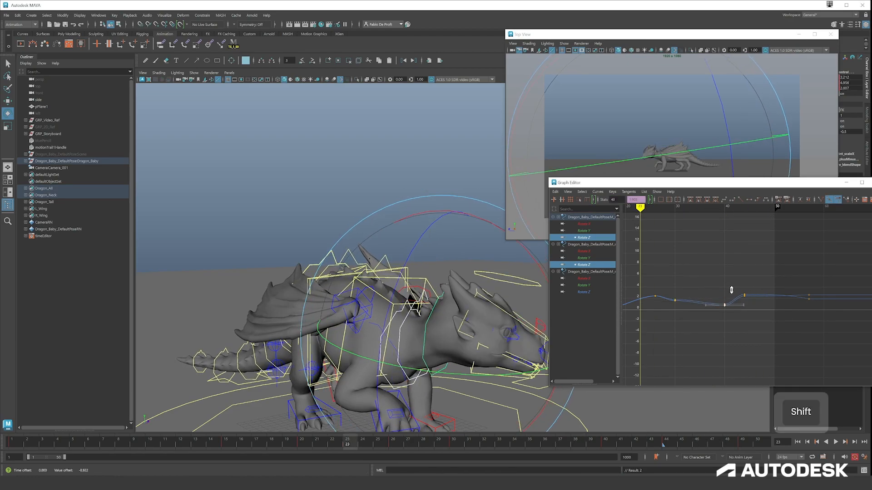
Step: Play back the animation repeatedly from different start frames and examine the neck's tilt through the turn
key("d")
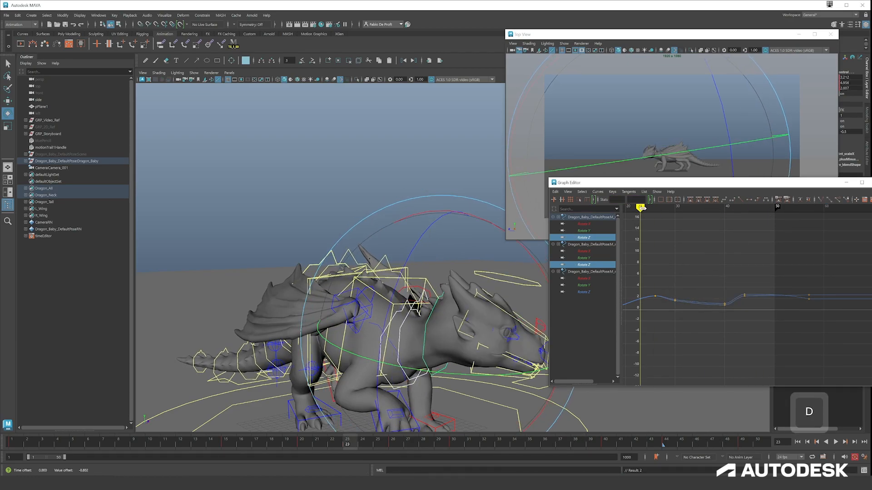
key("alt+v")
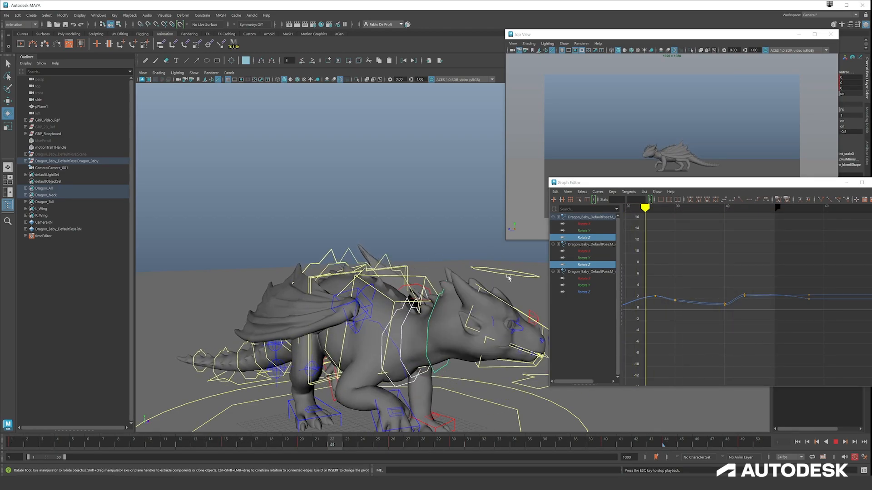
left_click(836, 442)
left_click(180, 441)
key("alt+v")
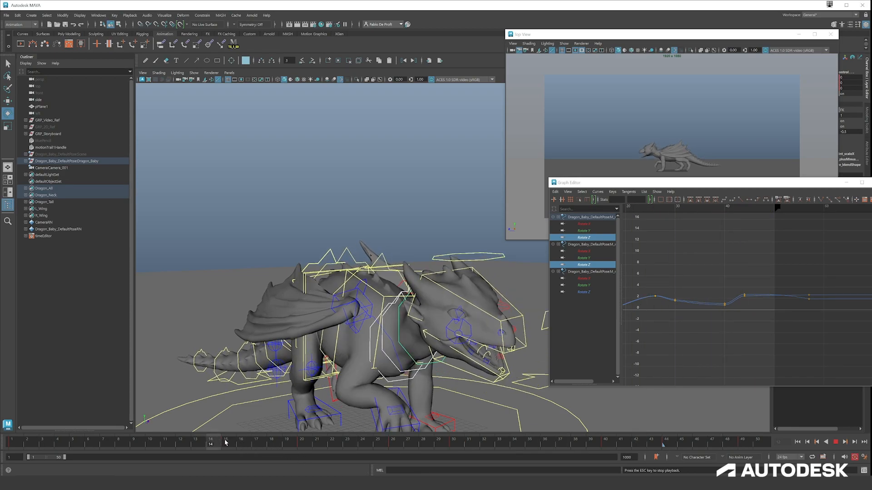
left_click(105, 442)
left_click(304, 438)
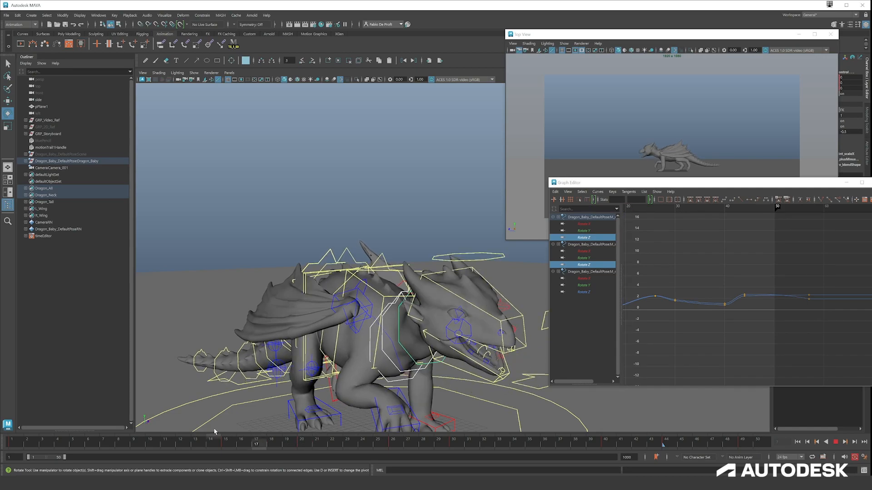
key("alt+v")
key("alt+v")
left_click_drag(270, 443, 222, 442)
key("alt+v")
key("alt+v")
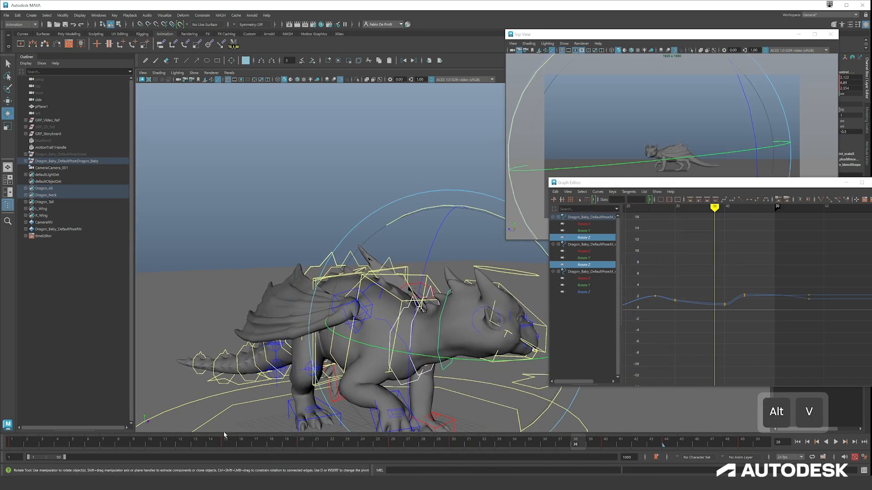
left_click_drag(224, 435, 180, 439)
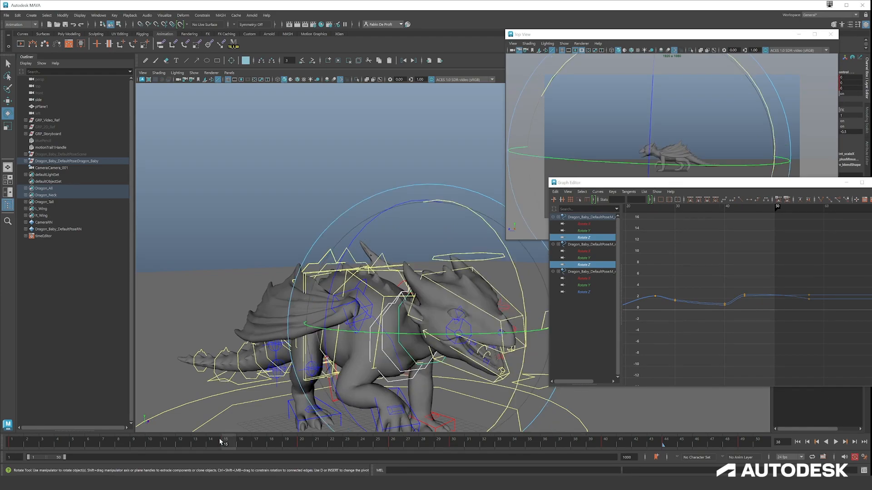
key("alt+v")
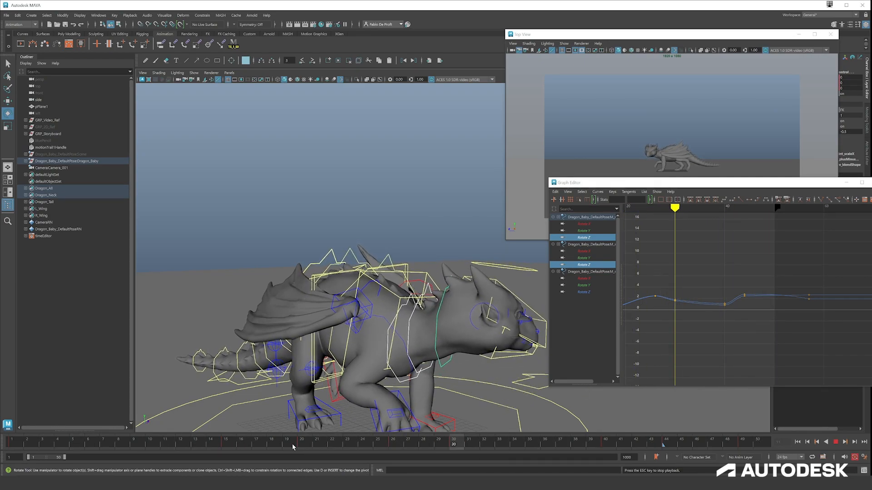
left_click(836, 442)
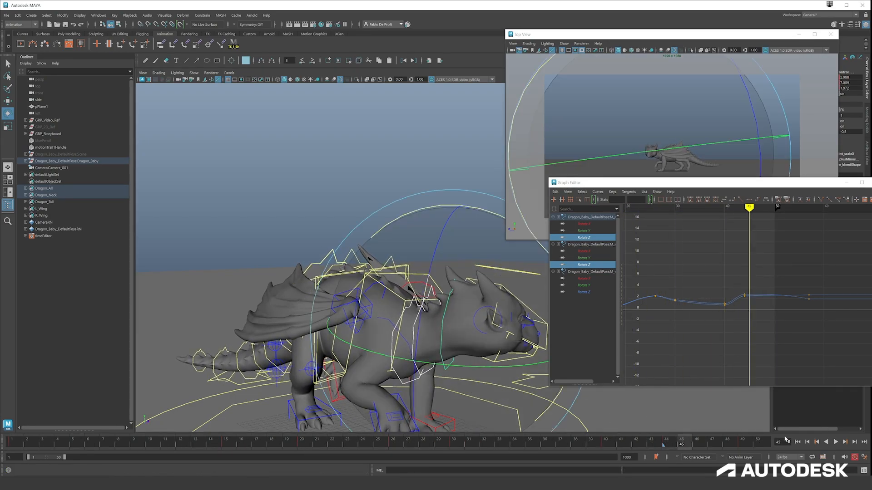
Step: Review the section around frames 30 to 40 and examine how the neck and head settle
left_click_drag(400, 438, 470, 432)
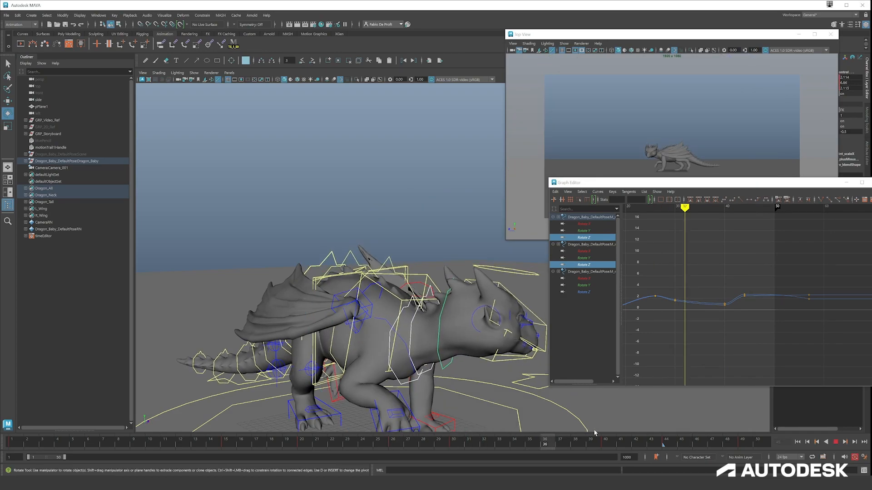
left_click_drag(575, 427, 456, 415)
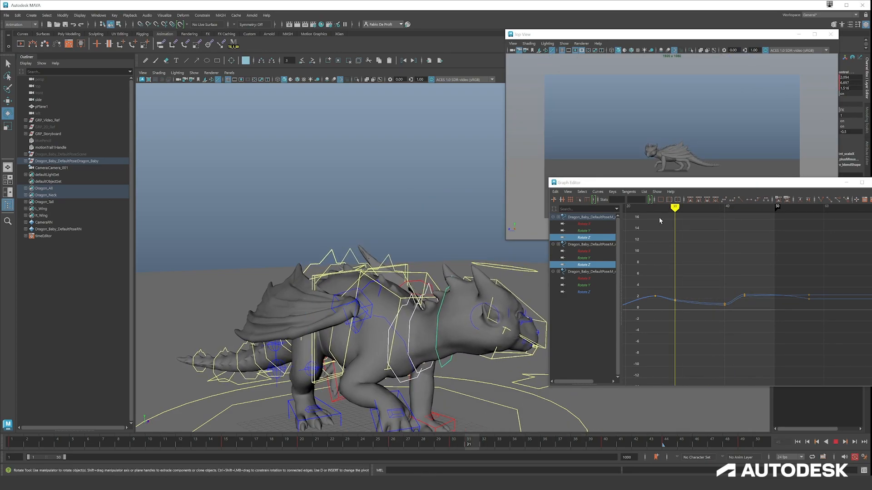
mouse_move(531, 438)
left_mouse_down()
mouse_move(458, 437)
mouse_move(442, 416)
mouse_move(554, 411)
mouse_move(345, 404)
mouse_move(567, 400)
mouse_move(540, 396)
left_mouse_up()
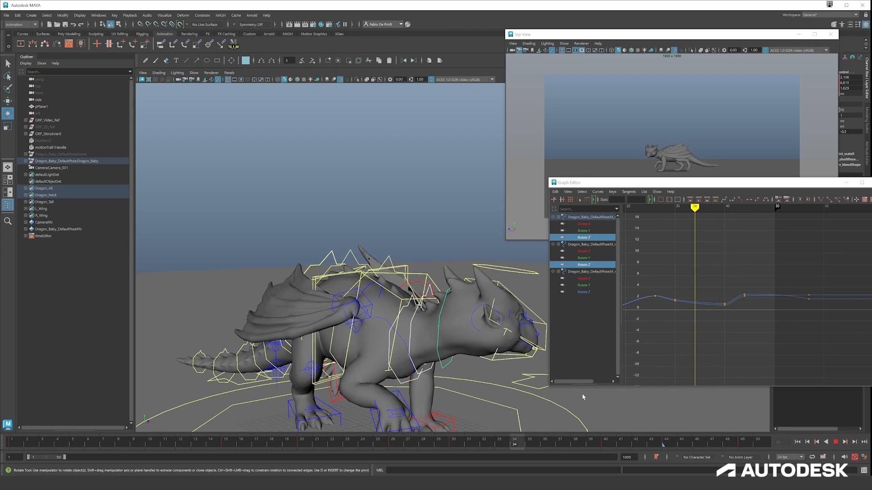
mouse_move(564, 390)
left_mouse_down()
mouse_move(500, 395)
mouse_move(570, 408)
mouse_move(486, 405)
left_mouse_up()
Step: Select the dragon's left back foot control and frame its curves to the playback range in the Graph Editor
left_click_drag(568, 318, 457, 305, "alt")
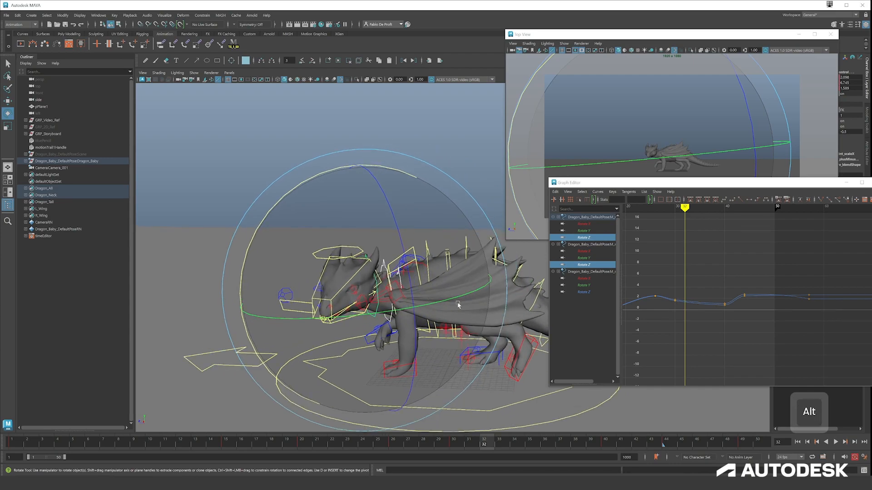
middle_click_drag(458, 305, 436, 231, "alt")
left_click_drag(436, 231, 450, 222, "alt")
left_click(456, 295)
right_click_drag(688, 270, 757, 321, "alt")
left_click(669, 200)
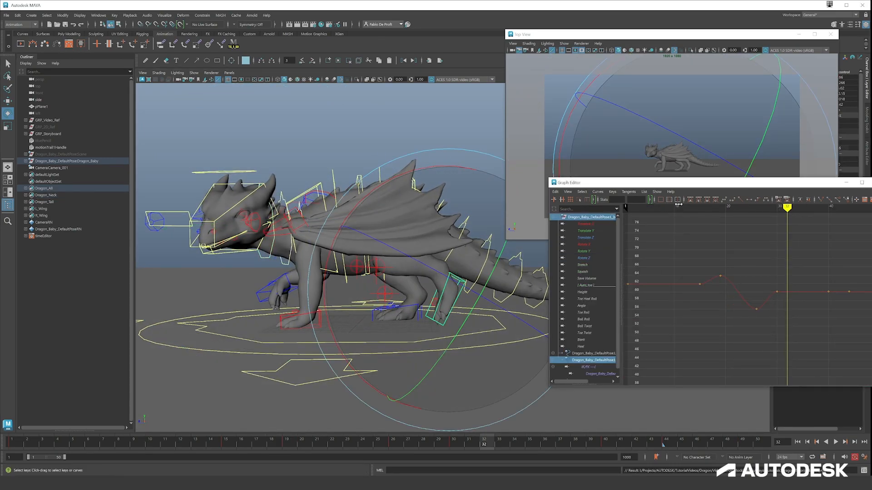
left_click(663, 202)
left_click(669, 200)
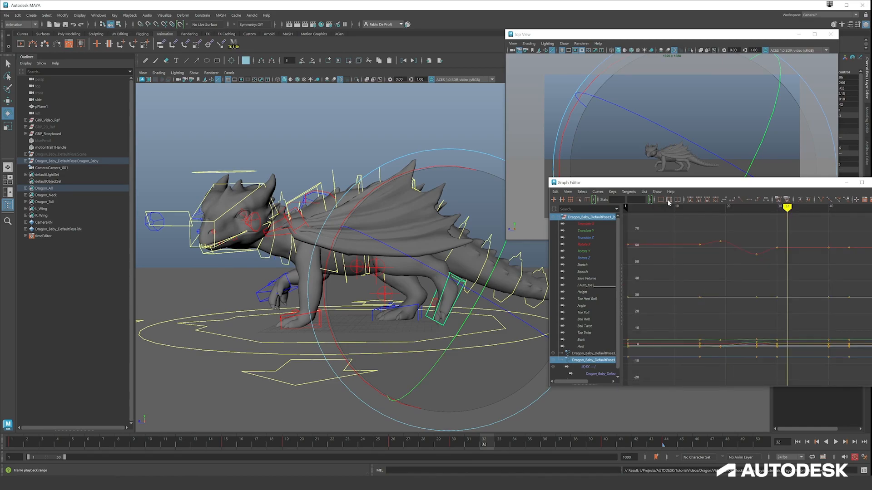
Step: Compare framing all keys with framing the playback range, and reposition the Graph Editor so the foot stays in view
scroll(687, 232, "down", 5)
scroll(687, 231, "up", 2)
left_click(662, 201)
scroll(680, 241, "down", 4)
left_click_drag(734, 183, 600, 159)
left_click(527, 177)
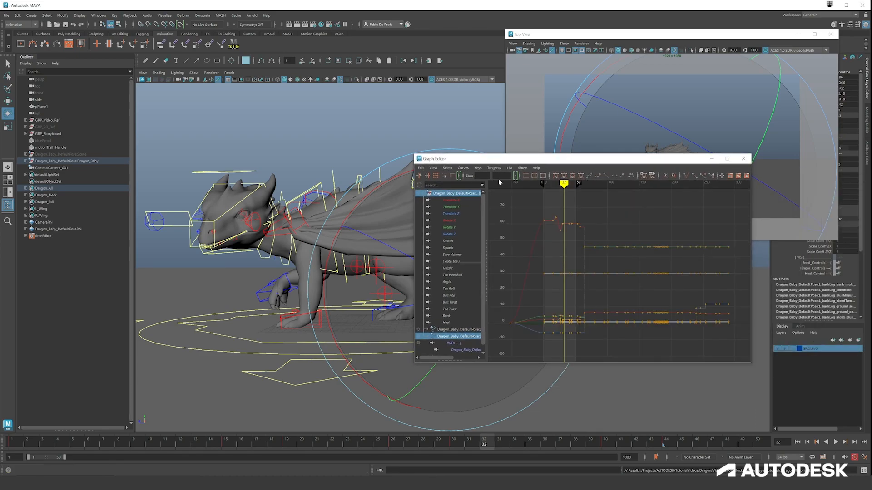
left_click(535, 177)
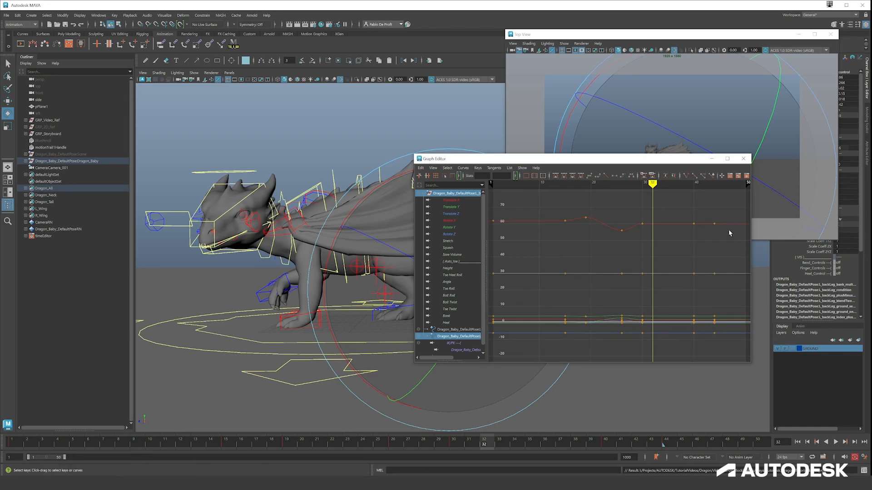
left_click_drag(554, 159, 662, 192)
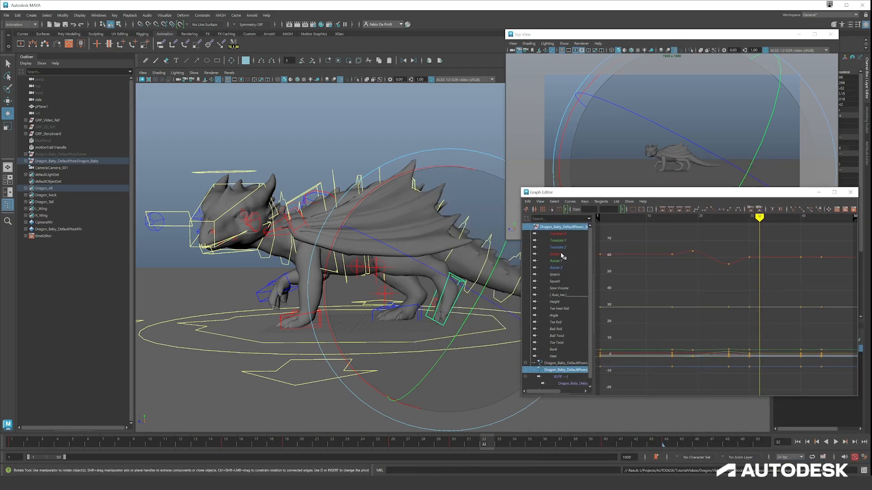
Step: Examine the Translate curves of the back foot and body controls while scrubbing around frames 32 to 34
left_click(559, 234)
left_click(564, 247)
left_click(563, 241)
middle_click_drag(663, 291, 633, 309, "alt")
mouse_move(604, 218)
left_mouse_down()
mouse_move(759, 219)
mouse_move(704, 222)
left_mouse_up()
mouse_move(731, 221)
left_mouse_down()
mouse_move(785, 222)
mouse_move(718, 232)
mouse_move(832, 222)
mouse_move(716, 223)
mouse_move(811, 224)
mouse_move(730, 232)
left_mouse_up()
key("w")
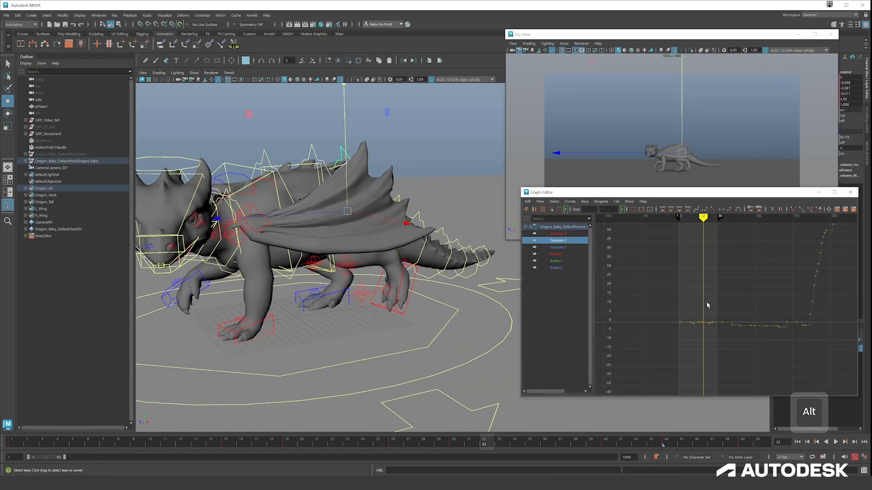
right_click_drag(706, 303, 708, 255, "alt")
mouse_move(718, 221)
left_mouse_down()
mouse_move(767, 224)
mouse_move(725, 225)
left_mouse_up()
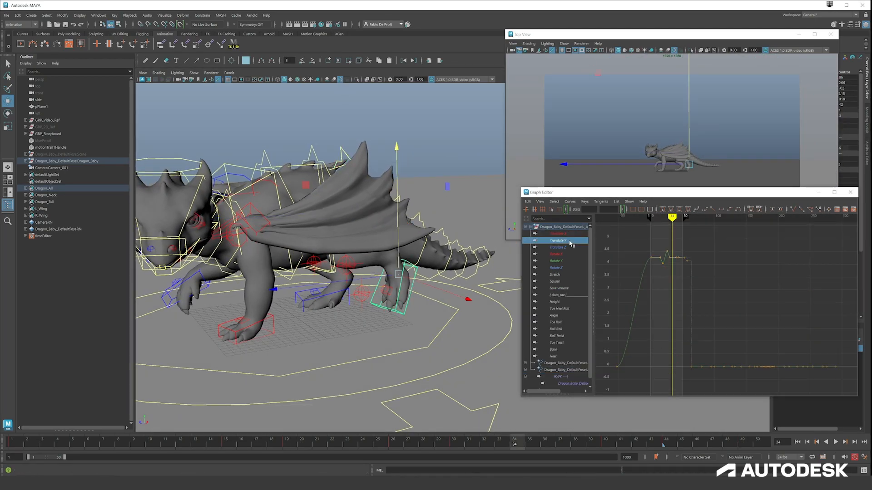
Step: Reshape the left back foot's Translate Y curve by moving individual keys up or down within the playback range
right_click_drag(661, 250, 684, 226, "alt")
left_click_drag(684, 220, 706, 223)
left_click(704, 304)
middle_click_drag(710, 288, 710, 291, "shift")
left_click_drag(708, 220, 687, 226)
middle_click_drag(707, 283, 706, 291, "shift")
mouse_move(686, 218)
left_mouse_down()
mouse_move(659, 218)
mouse_move(705, 219)
mouse_move(678, 220)
left_mouse_up()
left_click(662, 304)
middle_click_drag(674, 286, 677, 253, "shift")
left_click_drag(678, 220, 705, 227)
Step: Raise one key slightly on the left back foot's Rotate X curve and scrub through the result
left_click(560, 255)
left_click(562, 247)
left_click(562, 254)
left_click(704, 258)
middle_click_drag(704, 250, 704, 245, "shift")
left_click_drag(706, 220, 651, 221)
Step: Adjust two keys on the left back foot's Translate X curve, lowering one and raising the earlier one slightly
left_click(567, 240)
left_click(563, 234)
left_click_drag(693, 241, 685, 241)
middle_click_drag(662, 243, 679, 239, "alt")
left_click_drag(706, 240, 782, 242)
left_click(775, 304)
middle_click_drag(777, 274, 777, 279, "shift")
left_click_drag(776, 290, 742, 304)
left_click(732, 304)
middle_click_drag(732, 284, 732, 279, "shift")
mouse_move(741, 224)
left_mouse_down()
mouse_move(710, 224)
mouse_move(803, 226)
mouse_move(774, 228)
mouse_move(787, 229)
left_mouse_up()
Step: Try to move the left back foot's Translate Z keys near frame 43 and undo the move
left_click(558, 247)
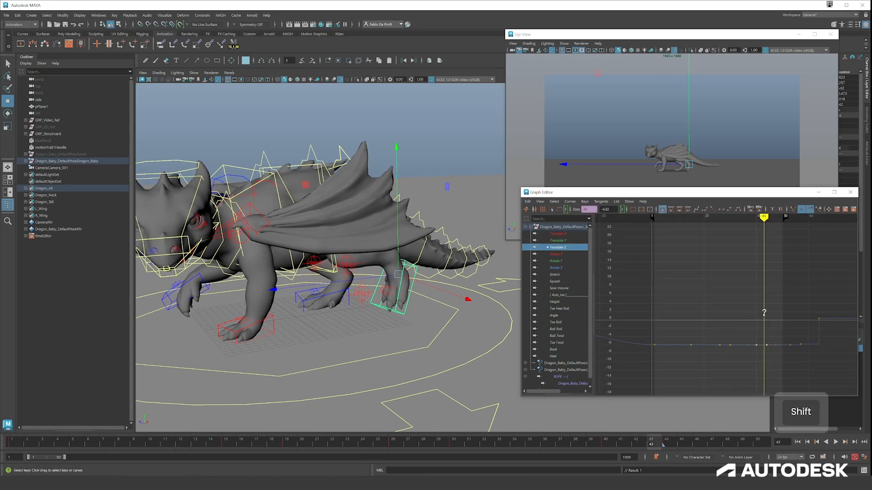
middle_click_drag(764, 314, 725, 277, "shift")
key("ctrl+z")
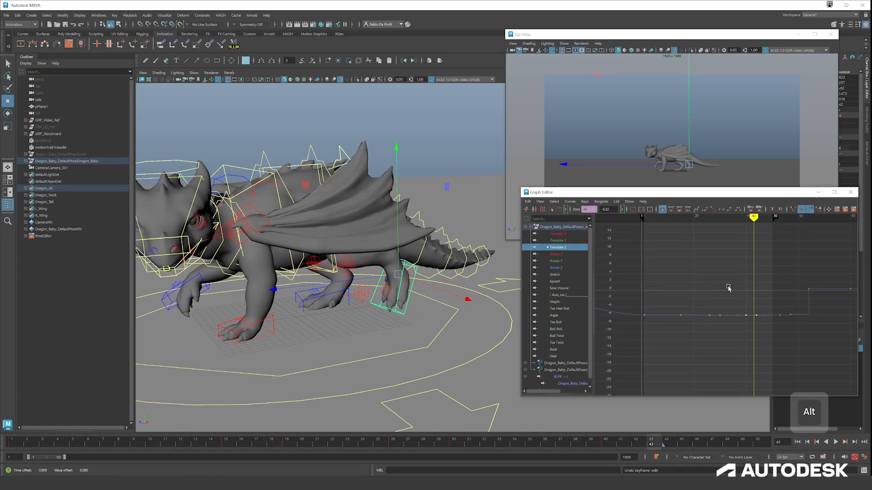
Step: Scrub back to frame 22 and examine the left back foot from several angles against its Translate Z curve
left_click(675, 217)
mouse_move(675, 219)
left_mouse_down()
mouse_move(721, 221)
mouse_move(678, 222)
mouse_move(699, 223)
left_mouse_up()
right_click_drag(676, 248, 692, 290, "alt")
middle_click_drag(692, 290, 757, 228, "alt")
left_click_drag(700, 244, 742, 299)
left_click_drag(730, 249, 670, 290)
right_click_drag(763, 291, 741, 285, "alt")
middle_click_drag(742, 288, 711, 284, "alt")
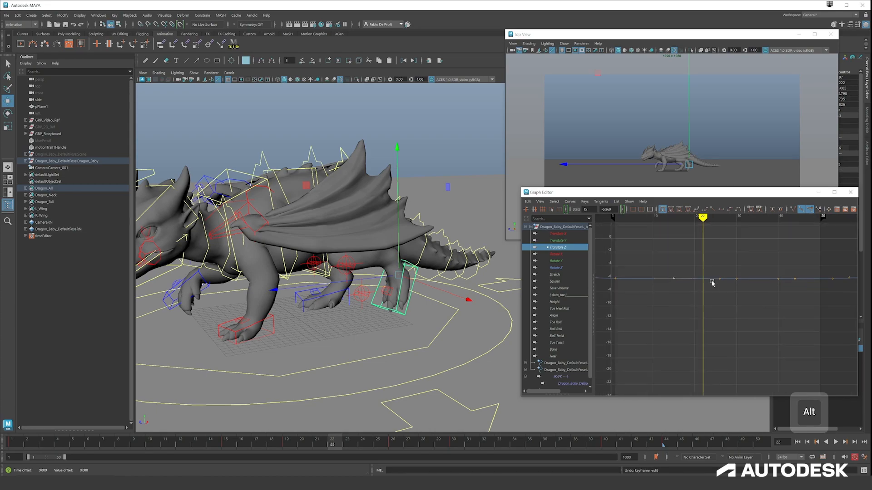
left_click_drag(345, 281, 403, 303, "alt")
middle_click_drag(403, 303, 376, 325, "alt")
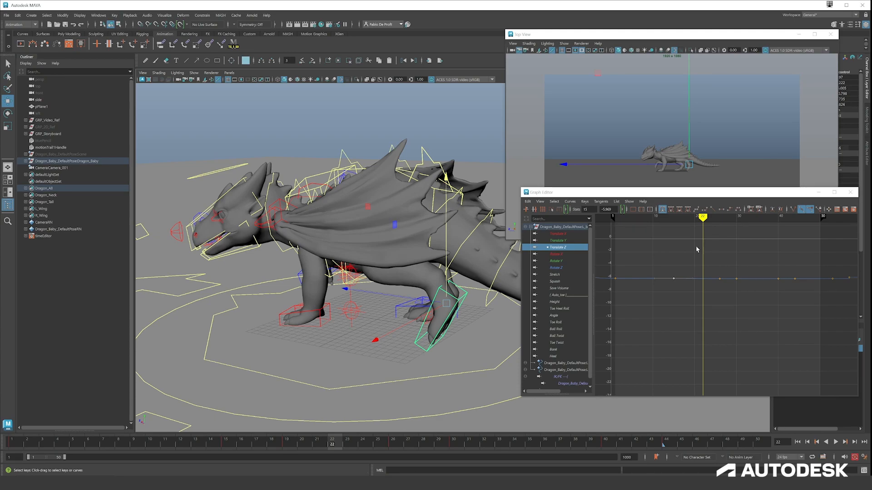
left_click_drag(418, 289, 369, 278, "alt")
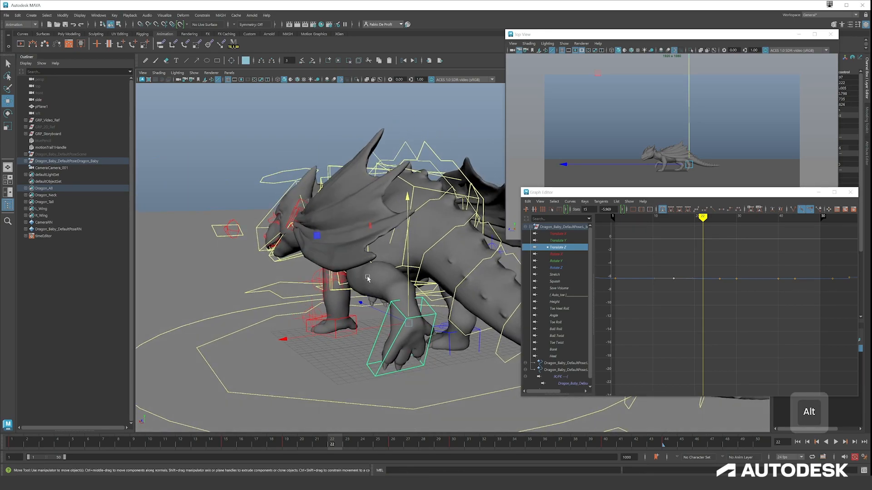
middle_click_drag(368, 277, 389, 262, "alt")
Step: Lower the left back foot's Translate Z key at frame 15 to about -6.01 and scrub to frame 26
left_click(676, 231)
mouse_move(664, 220)
left_mouse_down()
mouse_move(640, 219)
mouse_move(707, 218)
mouse_move(675, 218)
mouse_move(695, 219)
left_mouse_up()
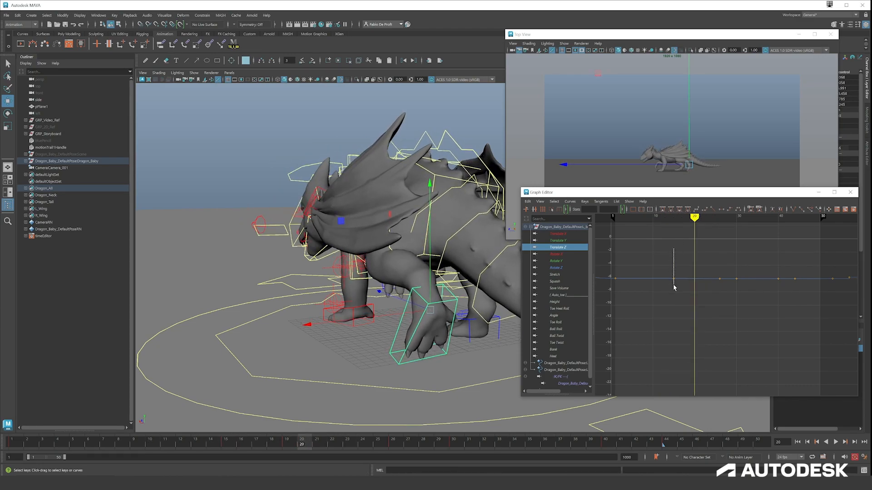
left_click_drag(674, 287, 674, 288)
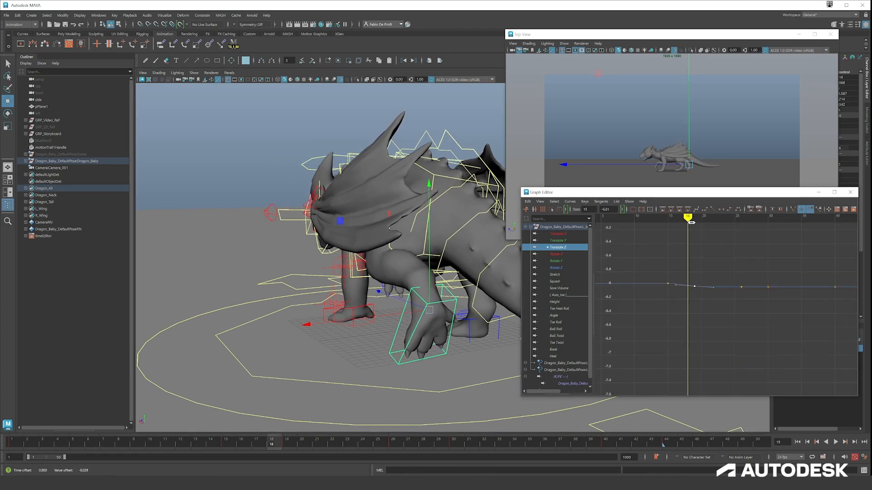
left_click_drag(689, 222, 742, 222)
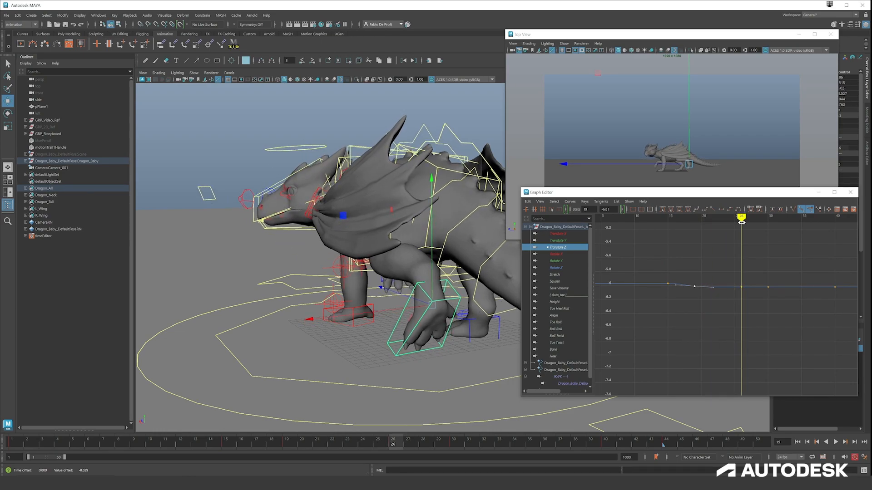
Step: Lower the left back foot's Translate Z keys at frames 30 and 40 to about -6.226 and inspect the foot
middle_click_drag(751, 313, 676, 319, "alt")
left_click_drag(667, 222, 694, 221)
left_click_drag(683, 286, 706, 301)
middle_click_drag(708, 277, 705, 282, "shift")
key("ctrl+z")
left_click_drag(687, 275, 765, 312)
middle_click_drag(740, 282, 740, 297, "shift")
left_click_drag(318, 254, 400, 256, "alt")
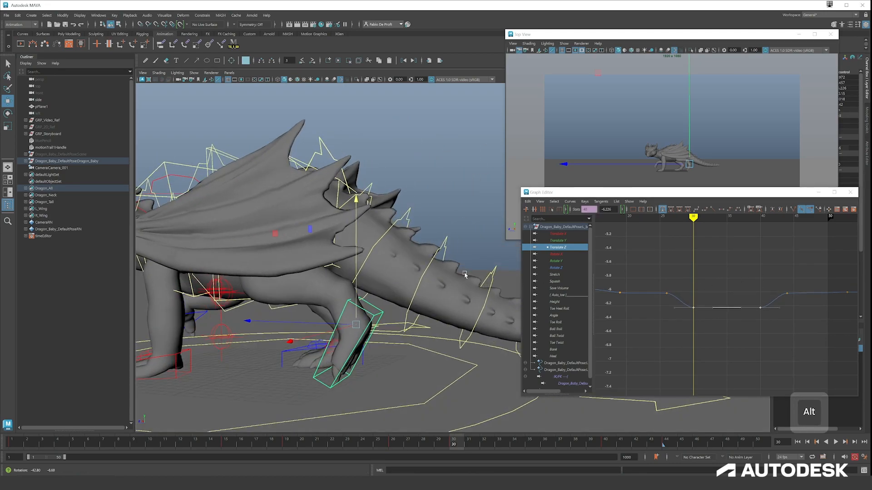
Step: Lower the left back foot's Translate Z key at frame 40 to about -6.272
middle_click_drag(356, 255, 429, 255, "alt")
middle_click_drag(660, 233, 728, 236, "alt")
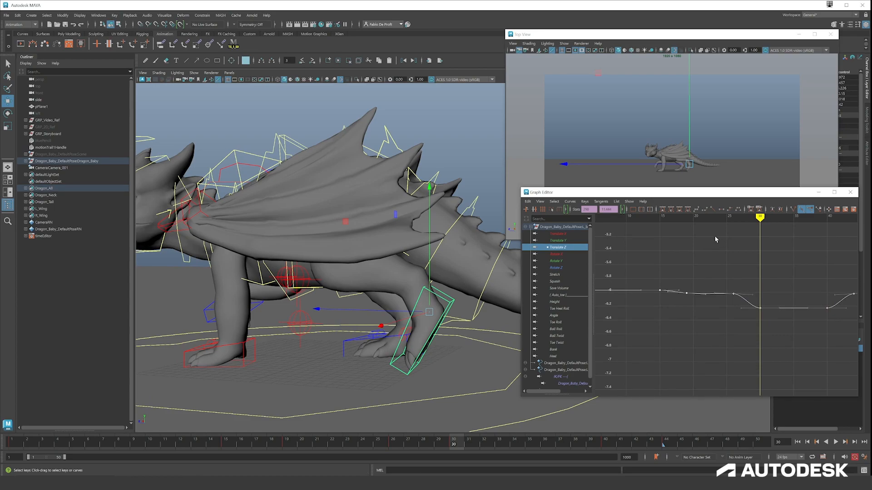
mouse_move(733, 218)
left_mouse_down()
mouse_move(690, 218)
mouse_move(794, 218)
mouse_move(787, 217)
left_mouse_up()
left_click(771, 279)
middle_click_drag(773, 280, 709, 284, "alt")
left_click_drag(732, 280, 778, 319)
middle_click_drag(759, 282, 756, 288, "shift")
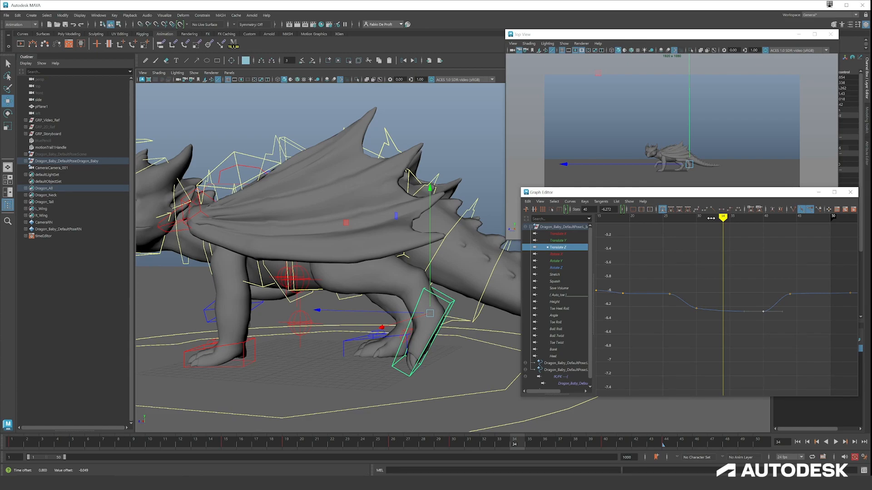
Step: Examine the left back foot from several angles while scrubbing the animation back and stopping at frame 26
left_click_drag(312, 360, 371, 285, "alt")
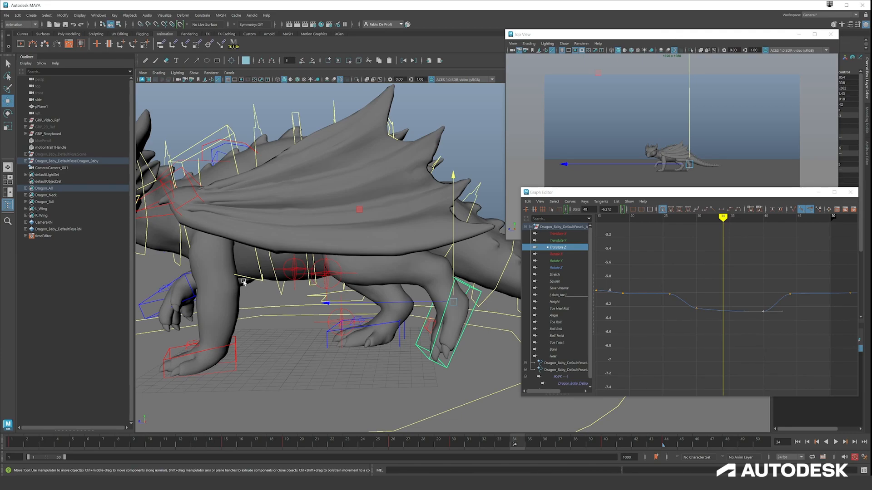
left_click_drag(349, 324, 350, 318, "alt")
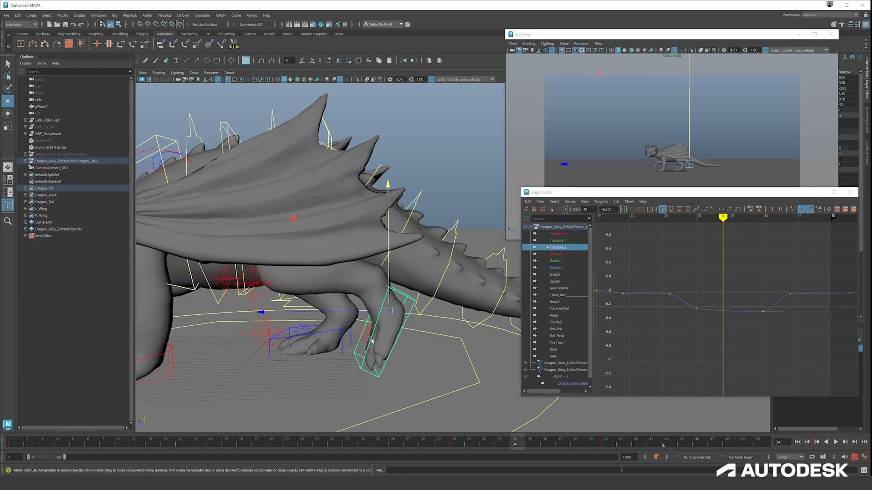
mouse_move(432, 328)
left_mouse_down("alt")
mouse_move(401, 335)
mouse_move(386, 318)
mouse_move(408, 298)
mouse_move(345, 309)
mouse_move(486, 268)
left_mouse_up("alt")
mouse_move(723, 218)
left_mouse_down()
mouse_move(635, 219)
mouse_move(763, 219)
mouse_move(583, 226)
mouse_move(610, 226)
left_mouse_up()
middle_click_drag(693, 267, 736, 264, "alt")
mouse_move(649, 219)
left_mouse_down()
mouse_move(786, 219)
mouse_move(679, 223)
left_mouse_up()
left_click(396, 161)
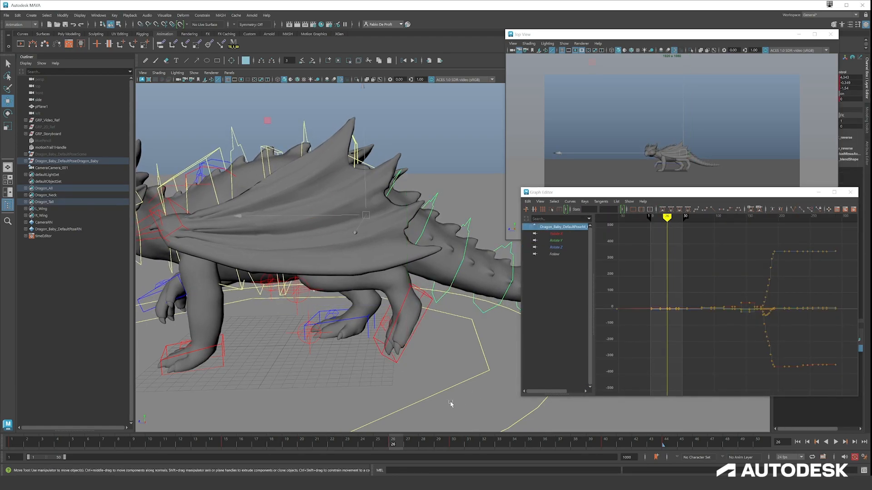
left_click_drag(396, 162, 345, 173, "alt")
Step: Raise a Translate Z key of the left back foot slightly and scrub forward to check the foot
left_click(419, 293)
left_click(557, 247)
right_click_drag(698, 299, 745, 300, "alt")
mouse_move(691, 219)
left_mouse_down()
mouse_move(731, 218)
mouse_move(703, 219)
left_mouse_up()
left_click_drag(698, 286, 751, 299)
middle_click_drag(751, 298, 751, 289, "shift")
mouse_move(703, 219)
left_mouse_down()
mouse_move(694, 219)
mouse_move(724, 227)
mouse_move(668, 226)
mouse_move(735, 224)
left_mouse_up()
Step: Adjust the right front foot's Rotate X keys near frame 44 to smooth the curve
left_click_drag(472, 286, 348, 262, "alt")
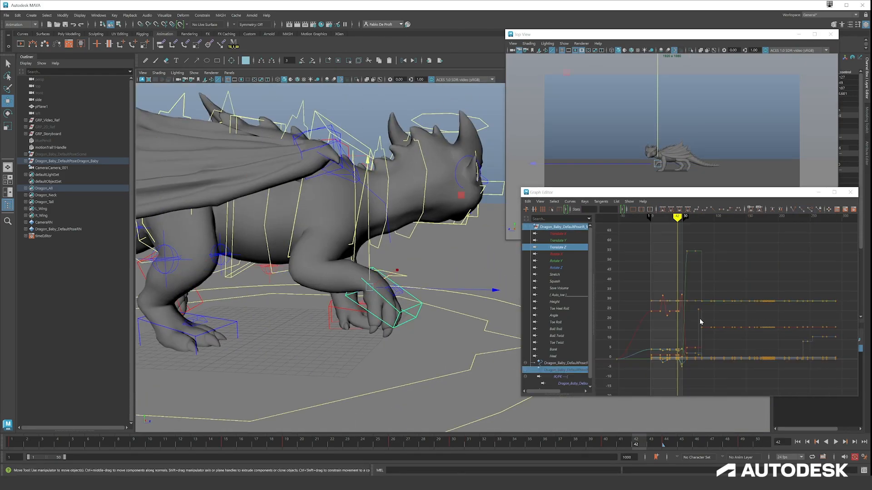
left_click_drag(677, 219, 769, 219)
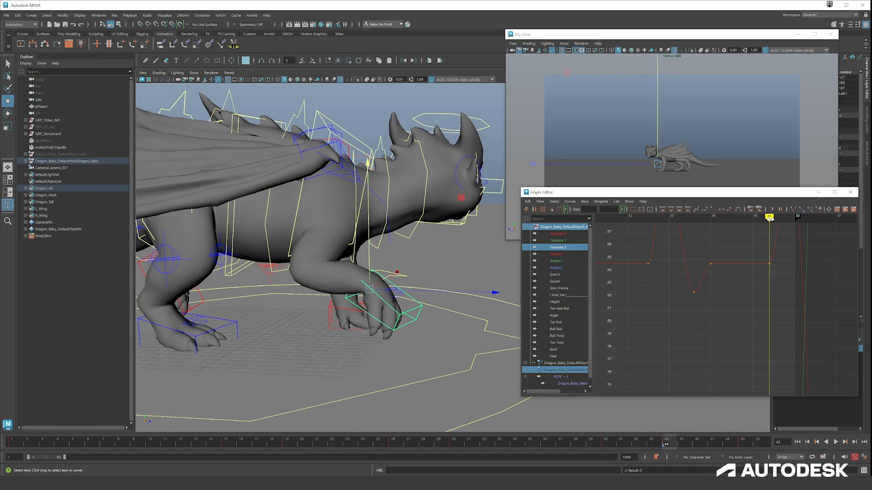
middle_click_drag(793, 261, 794, 262, "shift")
right_click_drag(793, 263, 799, 290, "alt")
left_click_drag(743, 308, 757, 317)
middle_click_drag(774, 313, 775, 309, "shift")
left_click(778, 302)
right_click_drag(777, 302, 768, 265, "alt")
middle_click_drag(763, 273, 769, 239, "alt")
Step: Raise the right front foot's Rotate Y key at frame 44 slightly and lower its key at frame 40
left_click(563, 262)
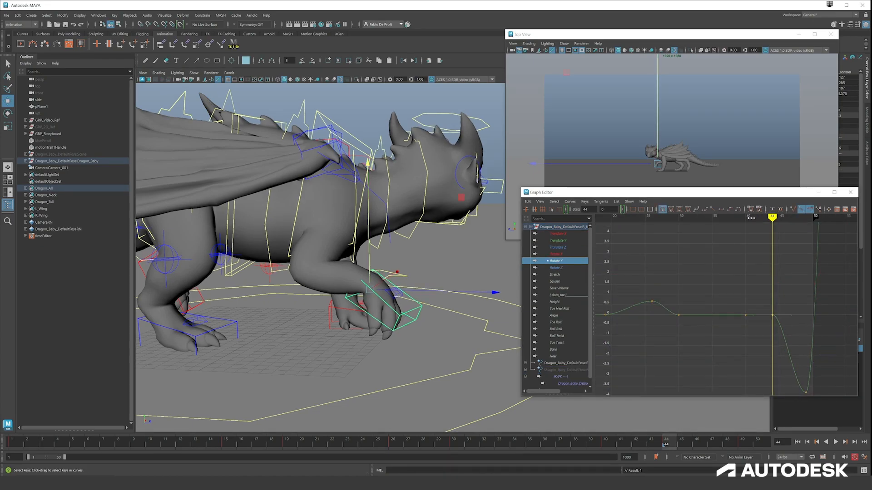
left_click(766, 220)
left_click_drag(751, 255, 781, 326)
left_click_drag(782, 326, 782, 327)
middle_click_drag(789, 301, 789, 298, "shift")
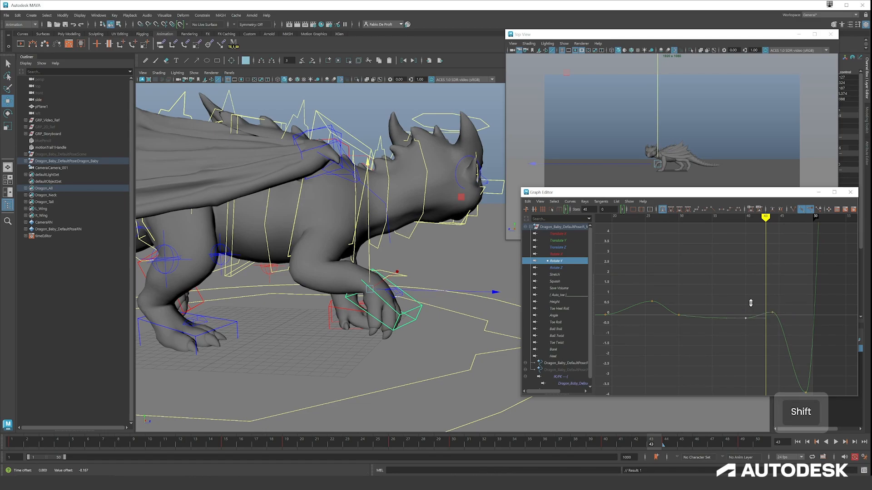
Step: Raise the right front foot's Rotate Z key at frame 40 to about 0.191 and play back the animation
left_click(555, 267)
left_click_drag(765, 218, 745, 218)
left_click_drag(736, 240, 756, 261)
middle_click_drag(763, 261, 763, 252, "shift")
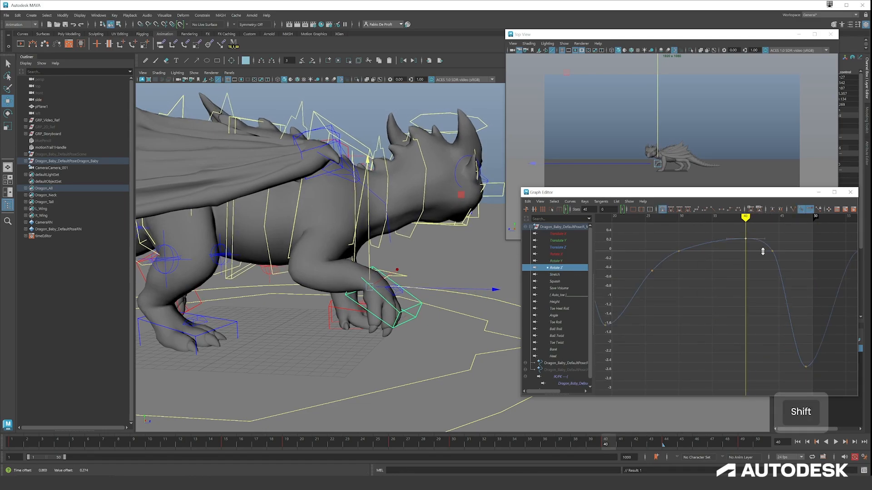
key("alt+v")
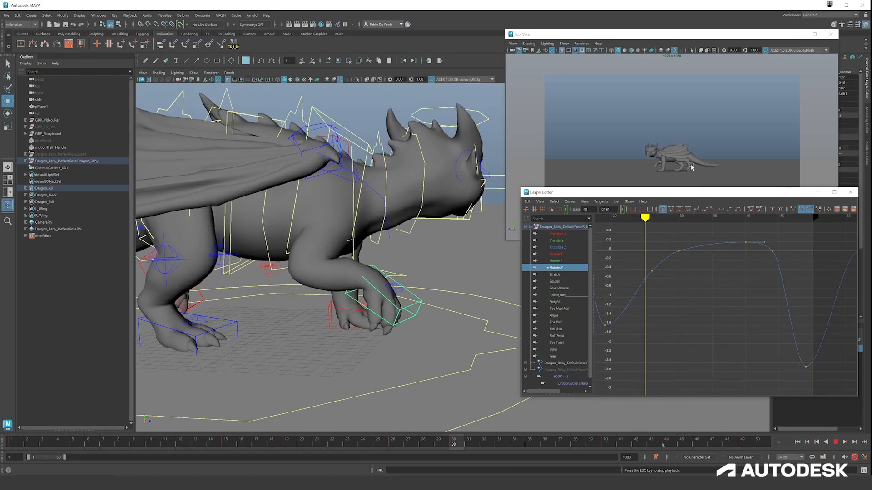
key("alt+v")
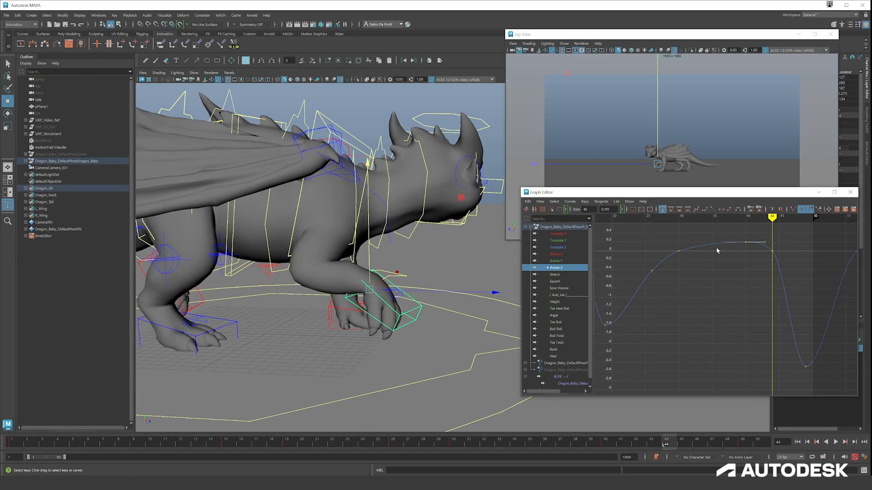
Step: Examine the dragon's body and limbs from several angles and scrub to frame 39
left_click_drag(431, 255, 277, 253, "alt")
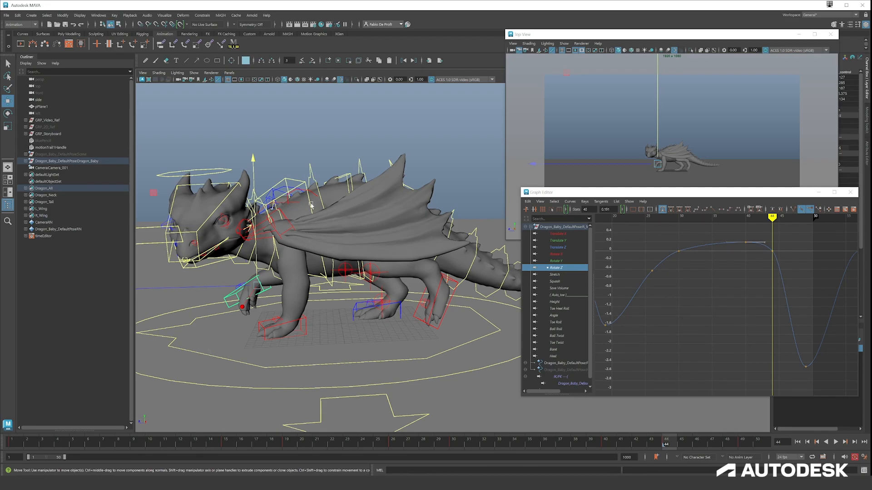
right_click_drag(410, 204, 426, 202, "alt")
middle_click_drag(426, 202, 438, 215, "alt")
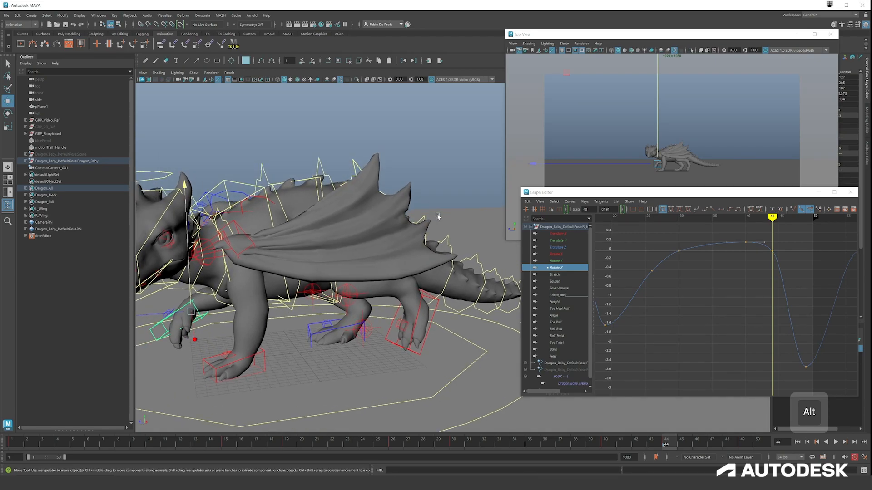
right_click_drag(438, 215, 413, 204, "alt")
middle_click_drag(414, 204, 405, 169, "alt")
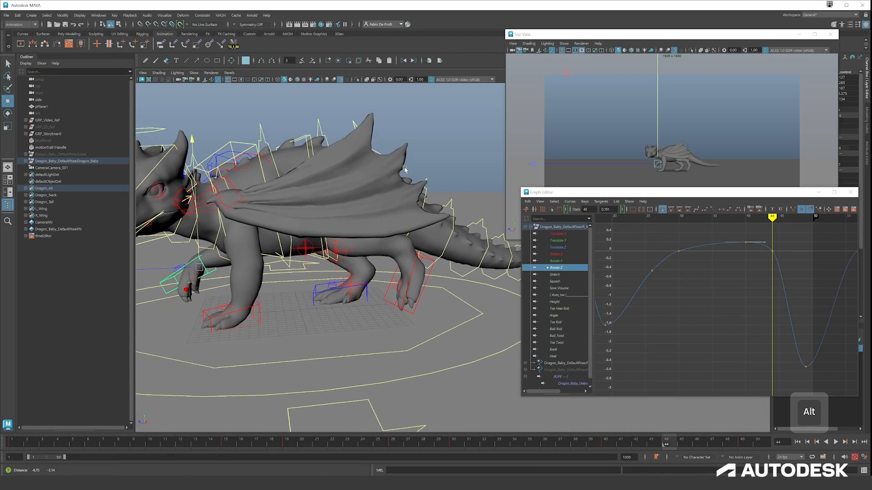
left_click_drag(405, 169, 386, 204, "alt")
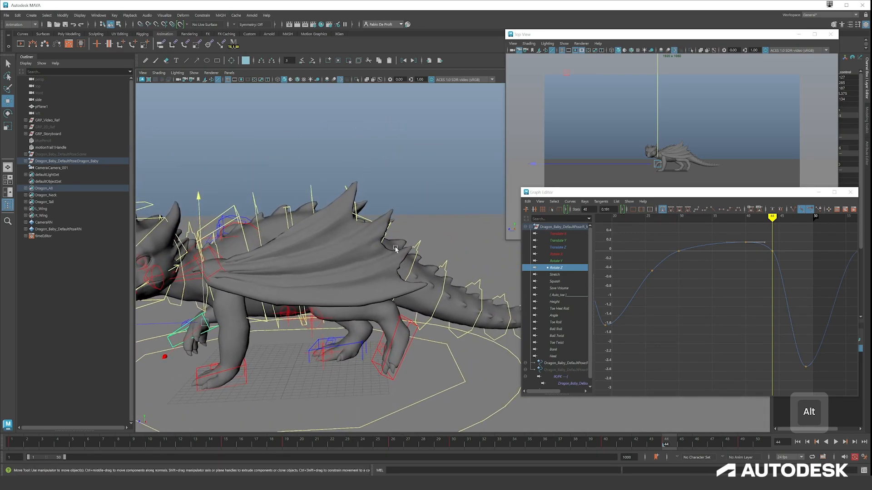
mouse_move(731, 220)
left_mouse_down()
mouse_move(720, 220)
mouse_move(803, 220)
mouse_move(651, 222)
mouse_move(750, 222)
left_mouse_up()
middle_click_drag(336, 331, 390, 310, "alt")
left_click_drag(366, 316, 407, 291, "alt")
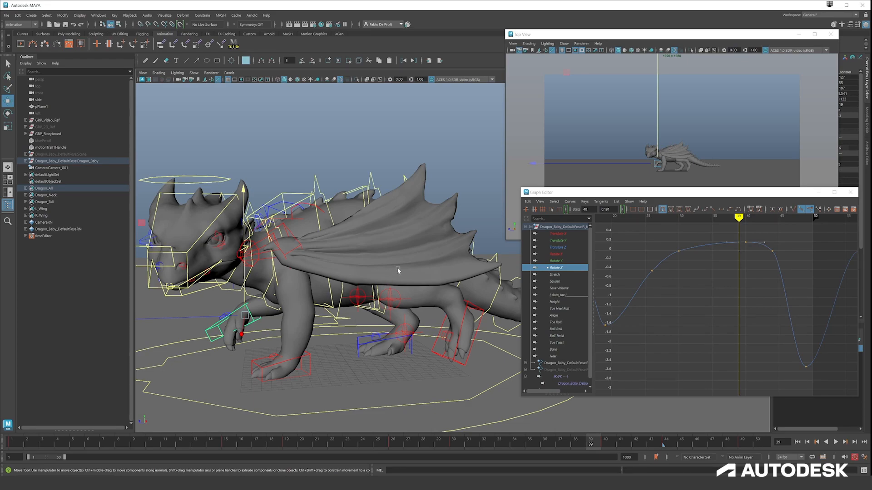
left_click_drag(412, 232, 310, 267, "alt")
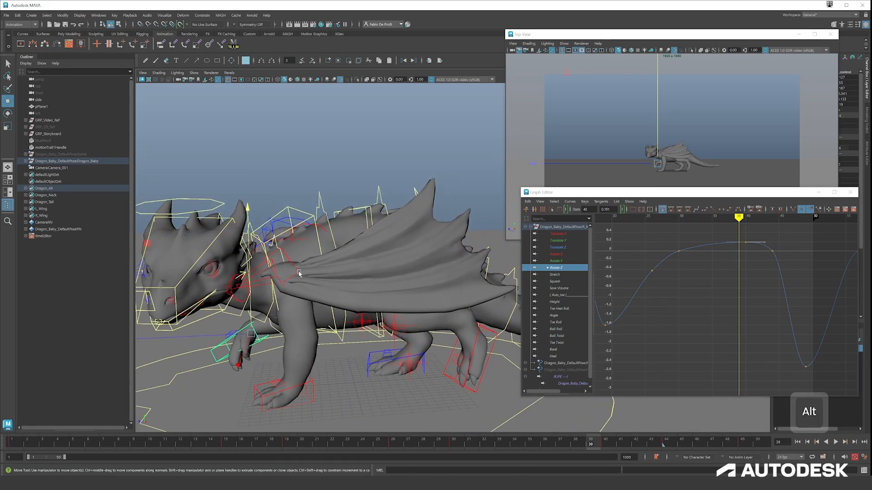
Step: Play back the left wing base's motion, look over its curves and the back control's, and scrub to frame 19
left_click(300, 273)
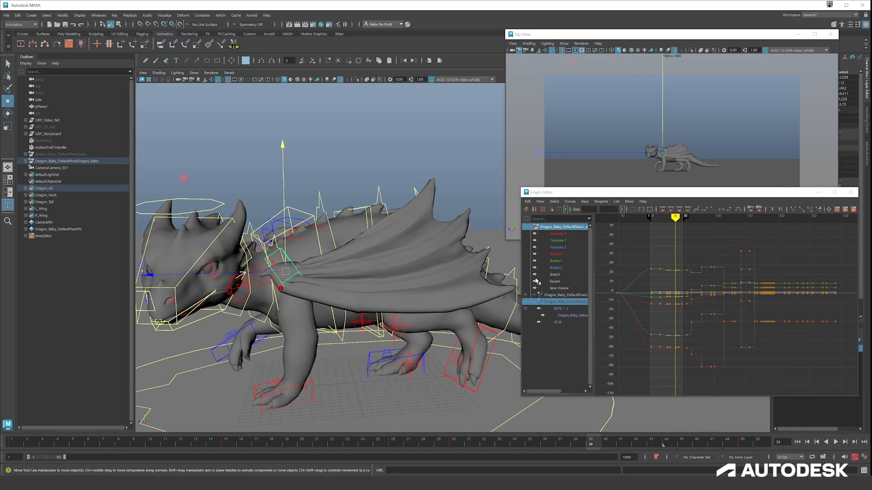
left_click_drag(509, 377, 477, 344, "alt")
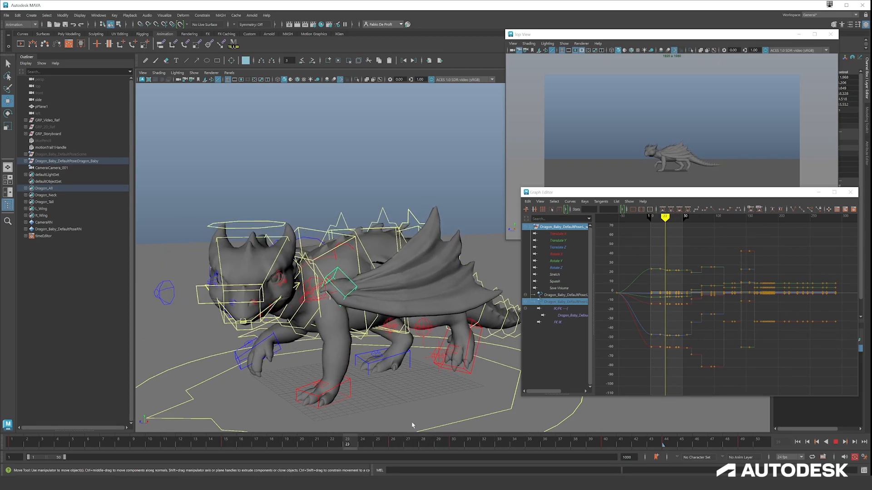
right_click_drag(688, 305, 711, 308, "alt")
scroll(711, 309, "down", 4)
scroll(703, 308, "up", 2)
middle_click_drag(743, 315, 674, 327, "alt")
mouse_move(635, 219)
left_mouse_down()
mouse_move(656, 220)
mouse_move(609, 222)
mouse_move(646, 223)
mouse_move(632, 221)
left_mouse_up()
left_click(407, 219)
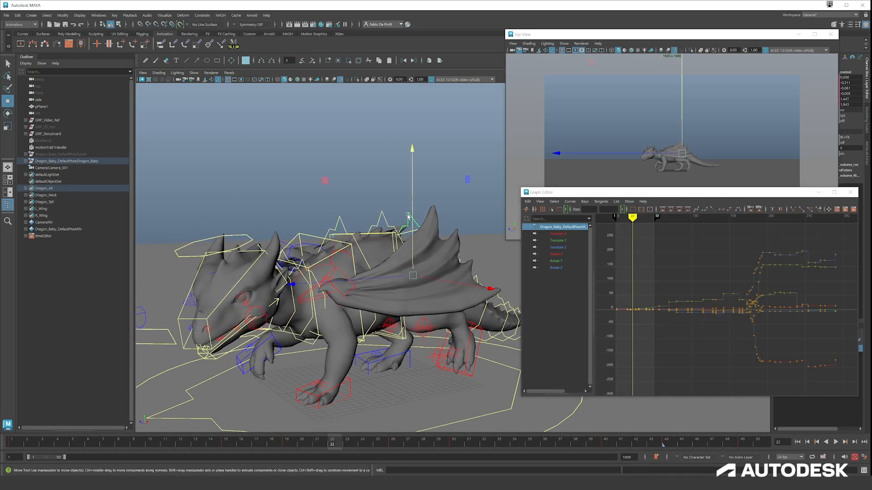
mouse_move(305, 448)
left_mouse_down()
mouse_move(254, 440)
mouse_move(292, 441)
left_mouse_up()
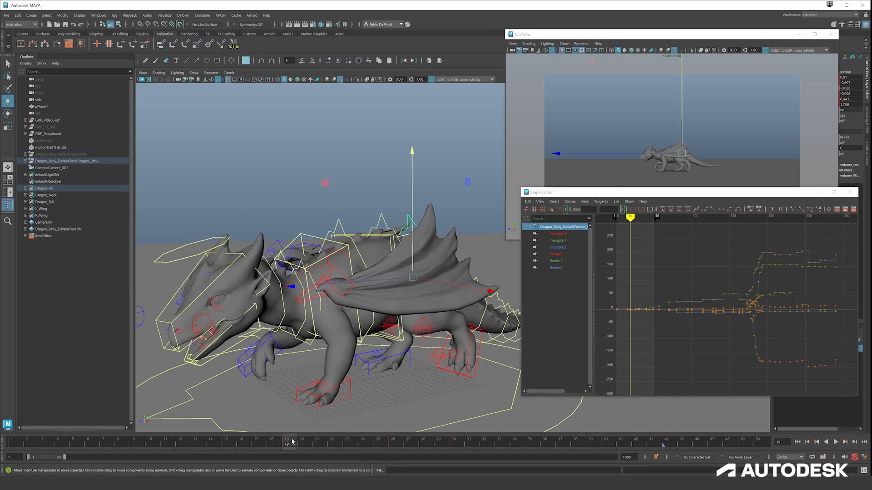
Step: Reposition the left wing's base control at frame 19, rotate it to about -58.44, 28.44, -45.55, and play back
left_click(337, 271)
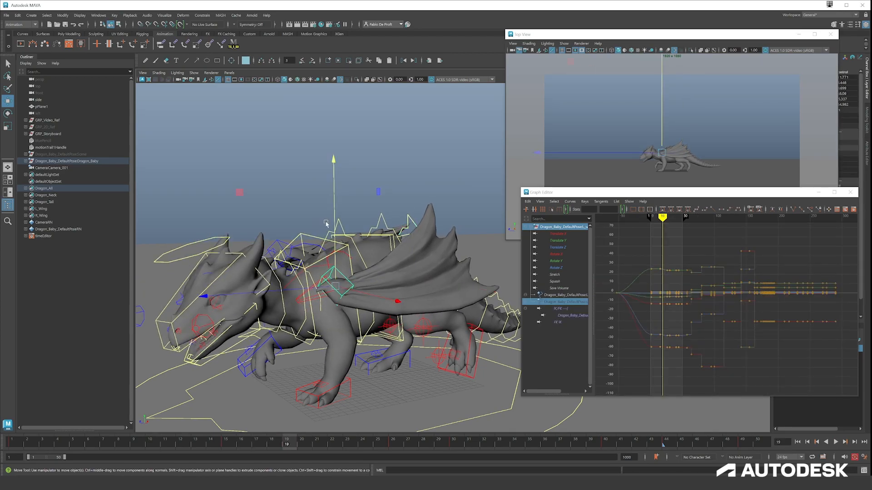
key("e")
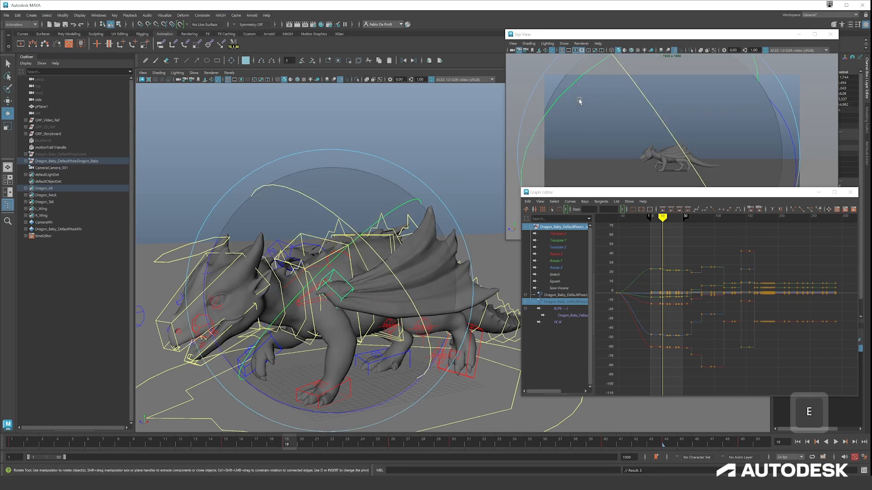
left_click_drag(371, 220, 473, 253, "alt")
left_click_drag(224, 444, 288, 443)
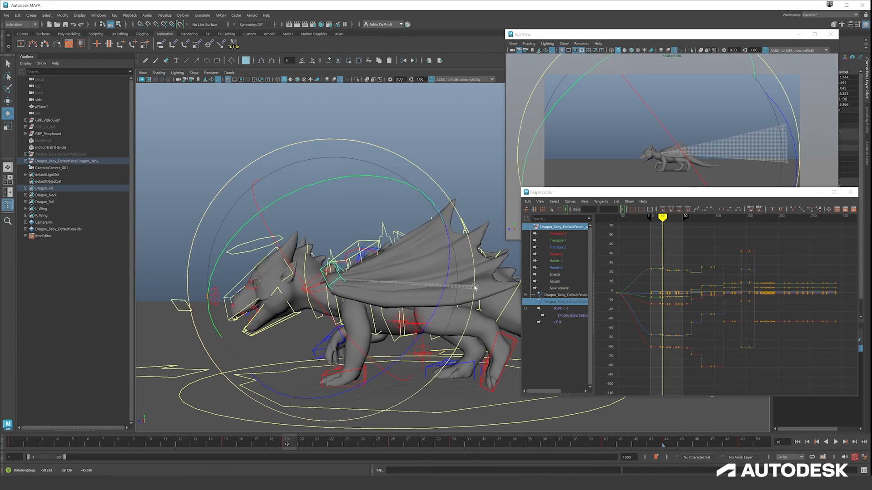
key("f")
left_click(26, 161)
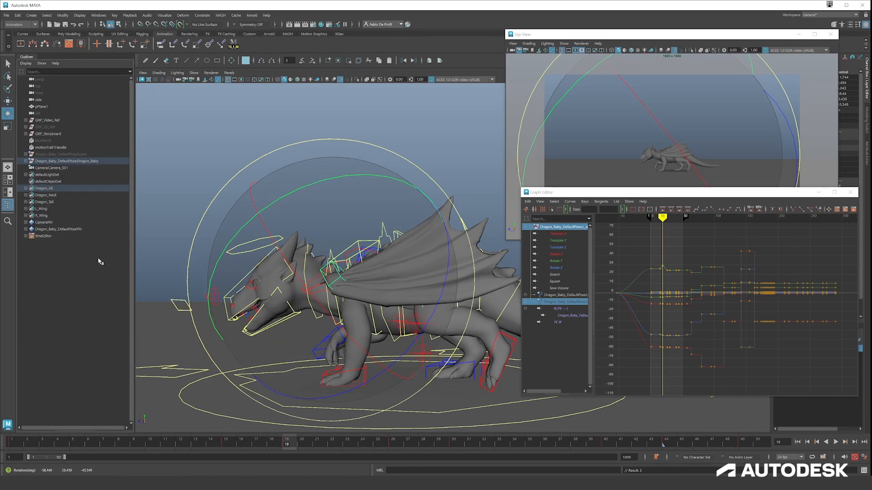
key("alt+v")
left_click(285, 440)
key("w")
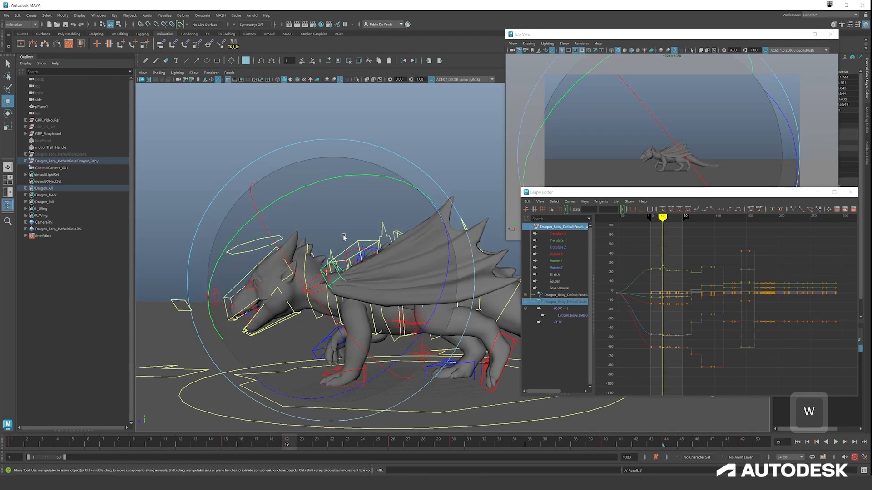
key("alt+v")
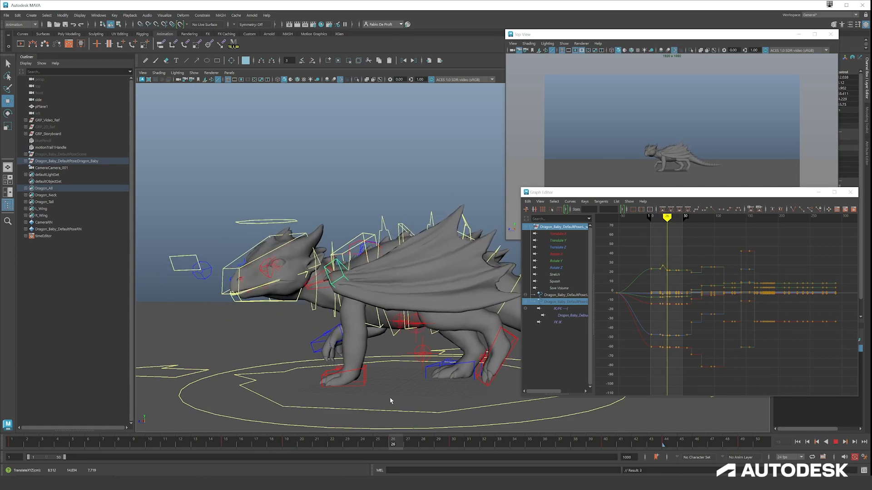
Step: Raise the left wing's base control slightly at frame 26 and play back the motion
left_click_drag(355, 398, 347, 322, "alt")
right_click_drag(346, 323, 312, 342, "alt")
middle_click_drag(312, 343, 318, 320, "alt")
left_click(392, 443)
left_click_drag(317, 409, 329, 367, "alt")
left_click_drag(309, 303, 386, 352)
right_click_drag(386, 352, 413, 352, "alt")
left_click_drag(413, 351, 363, 291, "alt")
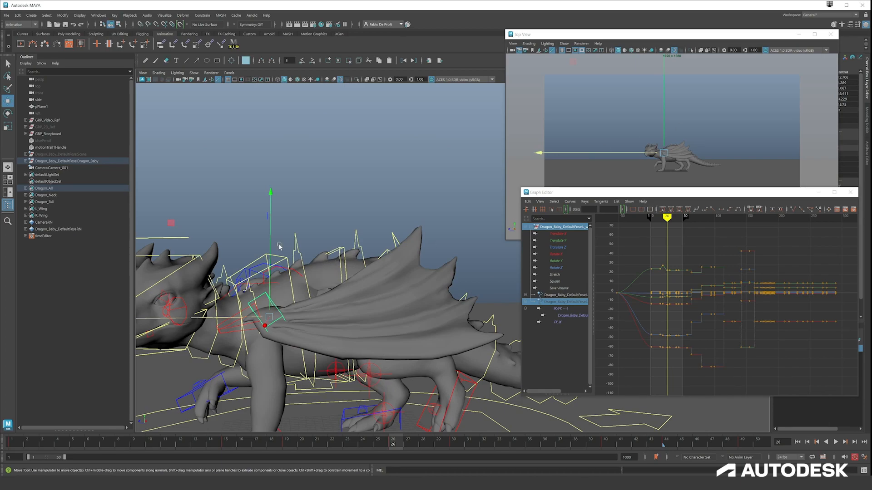
left_click_drag(271, 237, 271, 234)
key("alt+v")
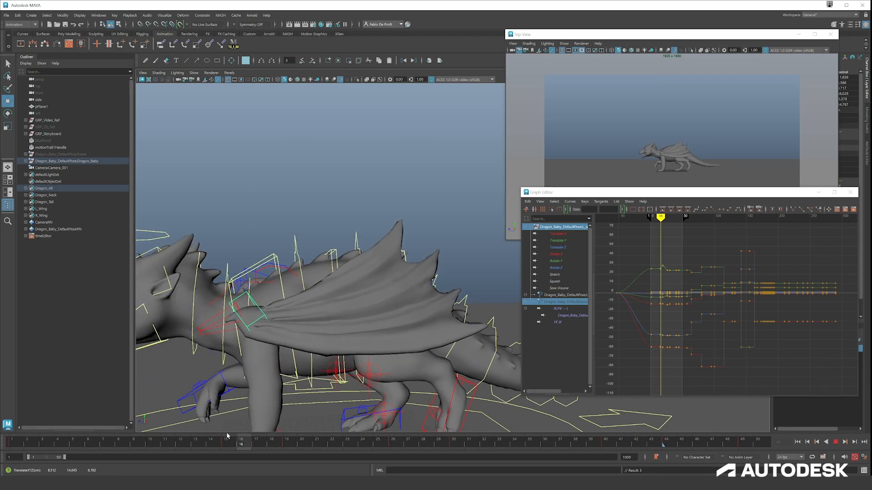
key("alt+v")
Step: Rotate the left wing's base control at frame 26 to about -57.98, 25.77, -44.69 and play back
key("e")
key("alt+v")
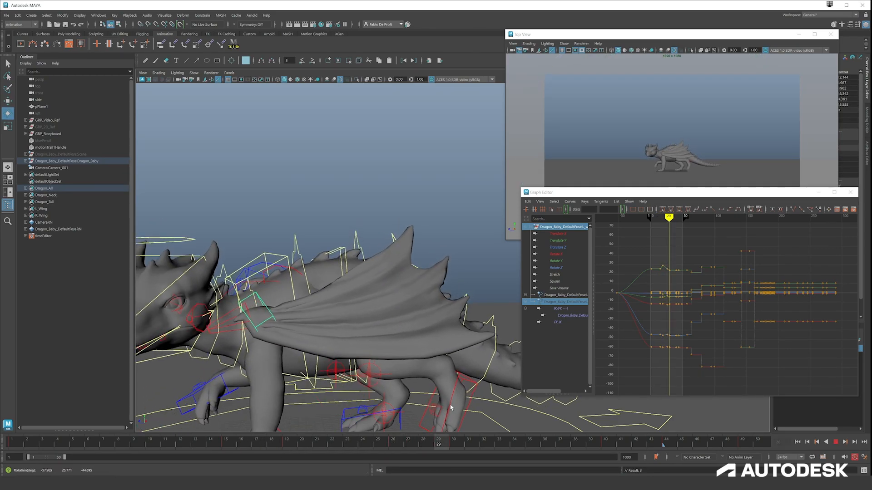
left_click(393, 440)
key("alt+v")
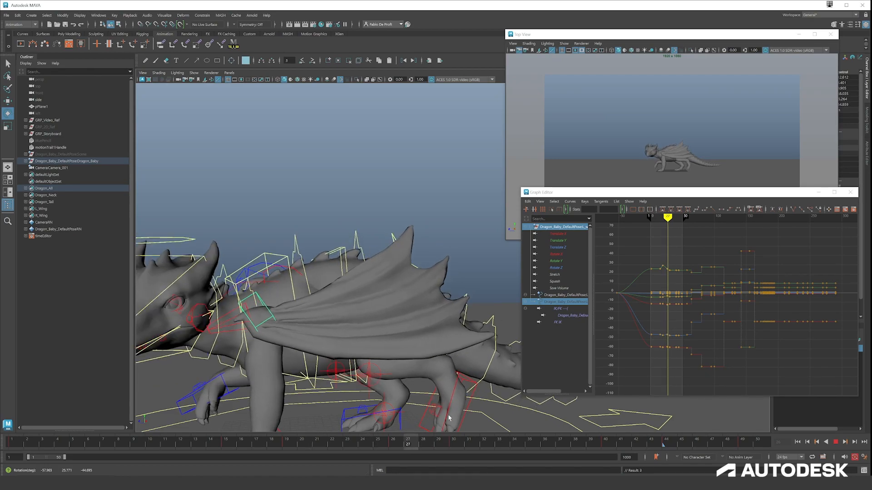
Step: Reposition and key the left wing's base control at frame 30, comparing it with frame 26 through scrubbing and playback
left_click_drag(451, 443, 400, 446)
key("e")
left_click_drag(462, 442, 397, 446)
key("alt+v")
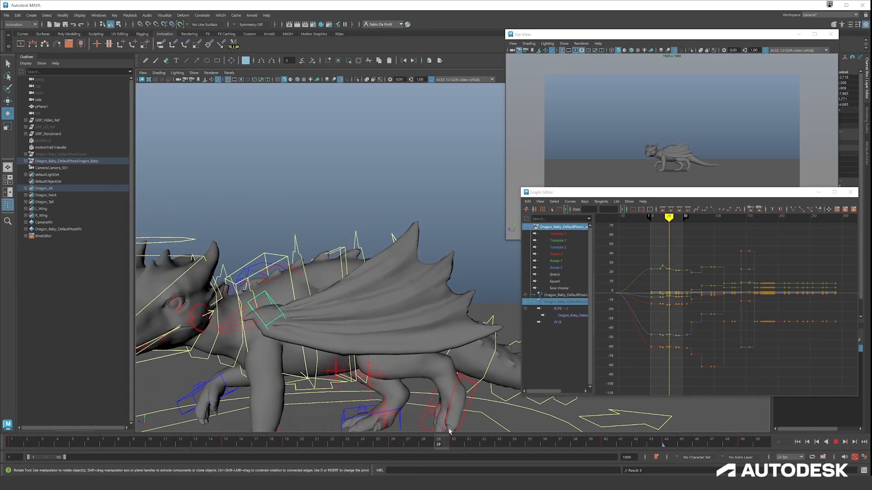
Step: Lower the left wing base's Rotate Y keys near frames 26 and 30 to smooth the curve
scroll(673, 266, "up", 5)
middle_click_drag(608, 240, 823, 334, "alt")
right_click_drag(782, 303, 836, 297, "alt")
middle_click_drag(836, 298, 714, 303, "alt")
scroll(724, 276, "up", 5)
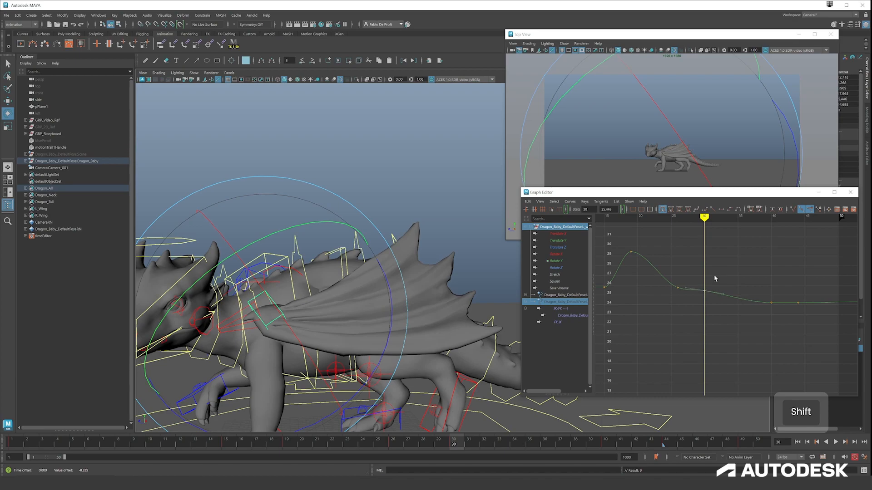
middle_click_drag(684, 292, 686, 295, "shift")
Step: Raise the left wing base's Translate Y key at frame 30 slightly
scroll(686, 296, "down", 3)
middle_click_drag(692, 386, 706, 247, "alt")
left_click_drag(705, 294, 724, 307)
middle_click_drag(723, 302, 722, 299, "shift")
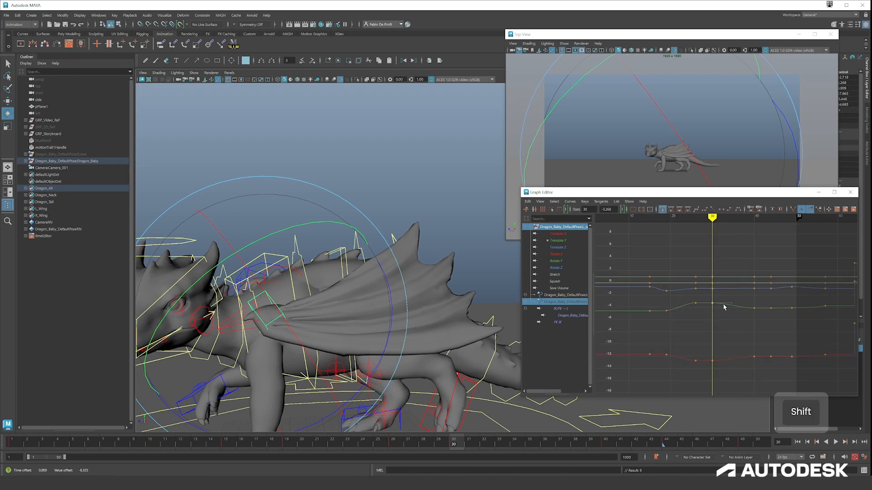
Step: Lower the left wing base's Translate X key and raise its Translate Z key to about -0.798 at frame 30
middle_click_drag(723, 342, 723, 343, "shift")
middle_click_drag(719, 288, 719, 288, "shift")
left_click_drag(515, 443, 460, 440)
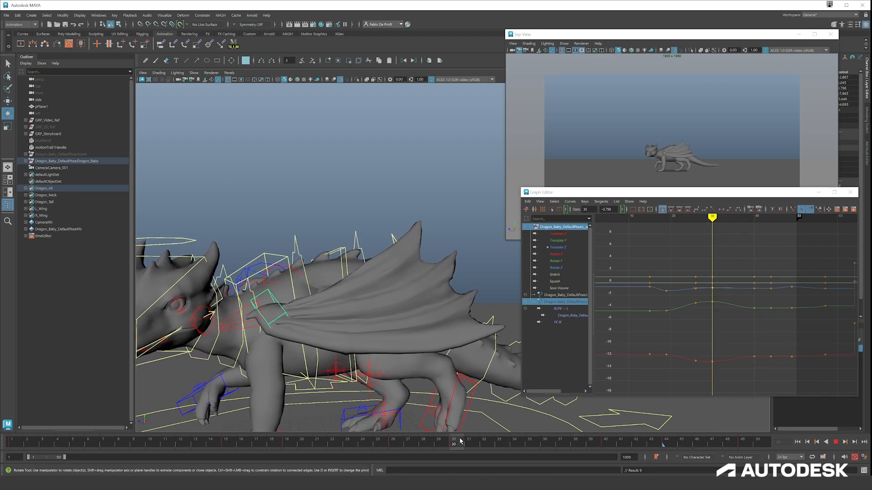
Step: Copy the left wing base's frame 30 pose to frames 40 and 49 and check it in playback
key("period")
key("s")
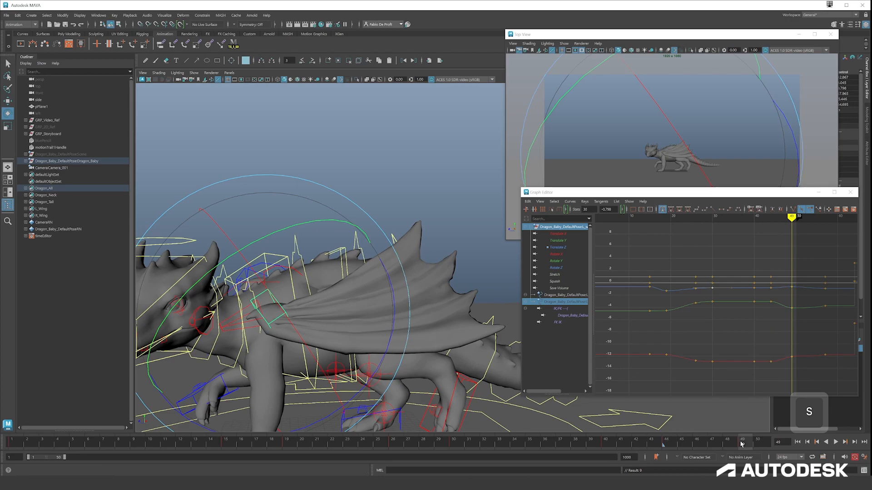
key("alt+v")
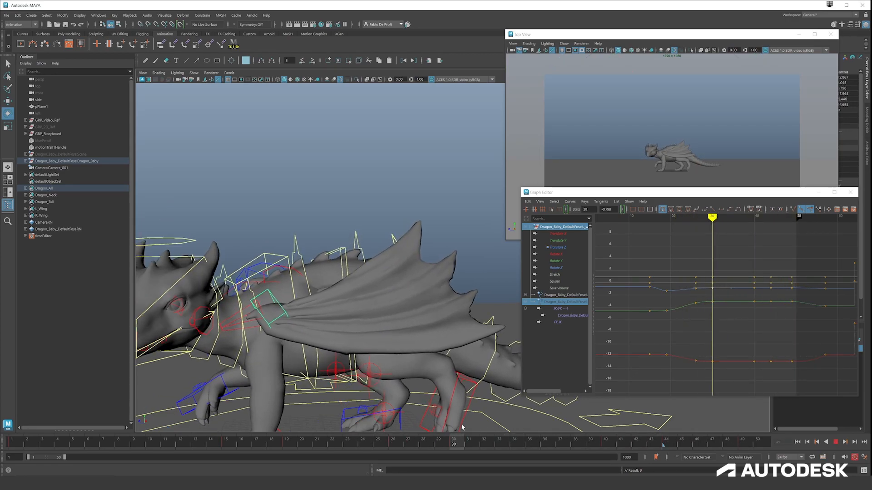
key("alt+v")
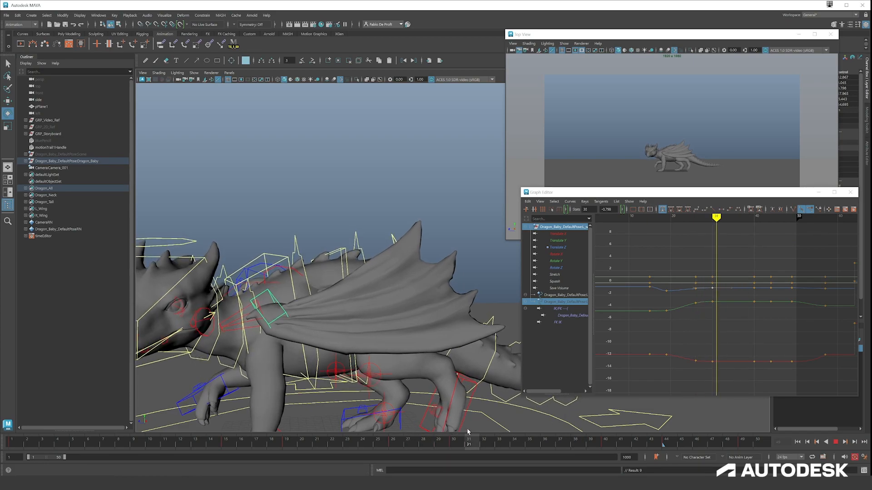
key("alt+v")
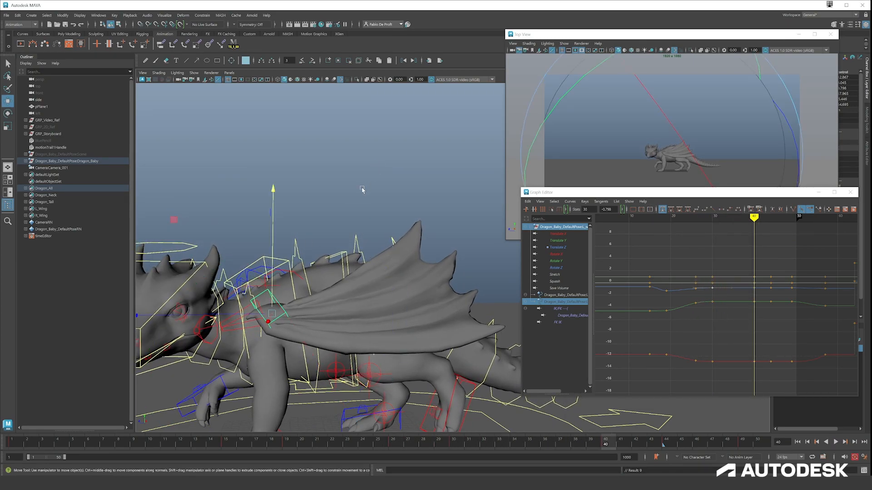
Step: Reposition and rotate the left wing's base control slightly at frame 40
key("ctrl+z")
left_click_drag(311, 223, 442, 209, "alt")
key("e")
left_click_drag(400, 282, 382, 267, "alt")
key("w")
left_click_drag(363, 304, 296, 292, "alt")
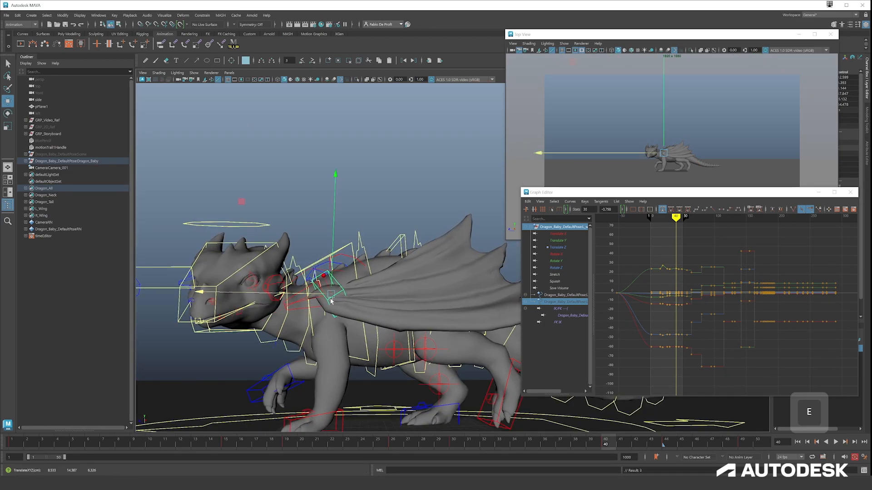
left_click_drag(392, 285, 408, 290, "alt")
Step: Rotate the left wing's base control slightly at frame 44 and compare it with the neighbouring frames
left_click_drag(552, 440, 621, 440)
key("alt+v")
mouse_move(363, 296)
left_mouse_down("alt")
mouse_move(331, 288)
mouse_move(357, 288)
left_mouse_up("alt")
key("ctrl+z")
key("ctrl+y")
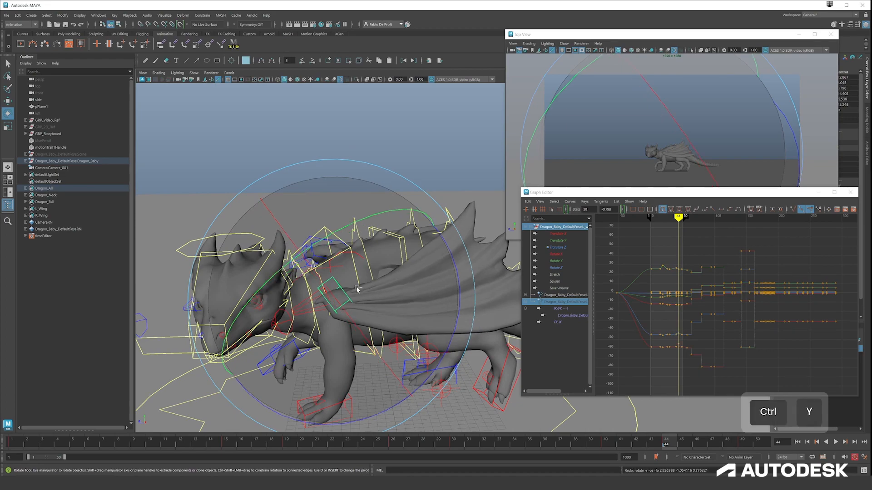
mouse_move(642, 442)
left_mouse_down()
mouse_move(621, 444)
mouse_move(662, 444)
mouse_move(624, 442)
mouse_move(636, 443)
left_mouse_up()
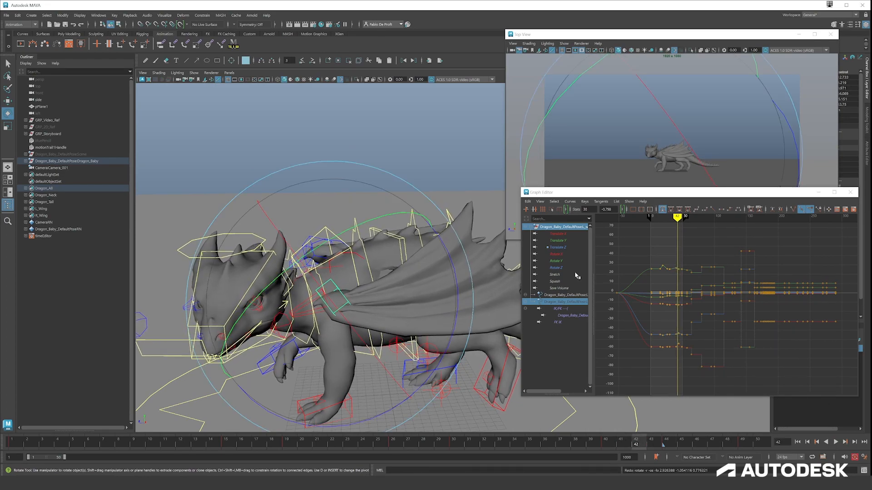
Step: Isolate the left wing base's Translate X, Y and Z curves and delete their keys at frame 44
left_click(566, 234)
left_click(565, 240, "ctrl")
left_click(565, 247, "ctrl")
scroll(656, 298, "up", 4)
middle_click_drag(658, 303, 728, 248, "alt")
scroll(690, 268, "up", 3)
scroll(690, 269, "down", 3)
mouse_move(683, 286)
middle_mouse_down("alt")
mouse_move(683, 263)
mouse_move(682, 289)
mouse_move(683, 279)
middle_mouse_up("alt")
left_click_drag(681, 243, 685, 394)
right_click(685, 382)
left_click(701, 384)
left_click_drag(685, 217, 687, 217)
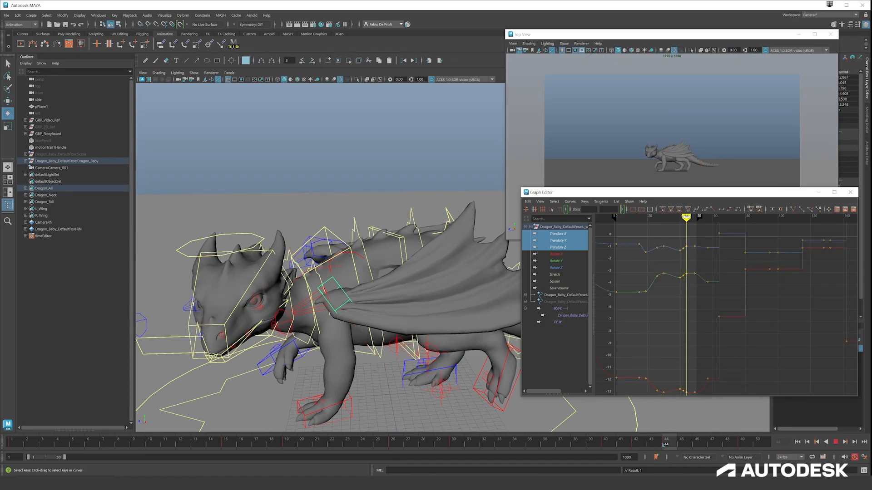
middle_click_drag(695, 279, 689, 269, "alt")
key("Delete")
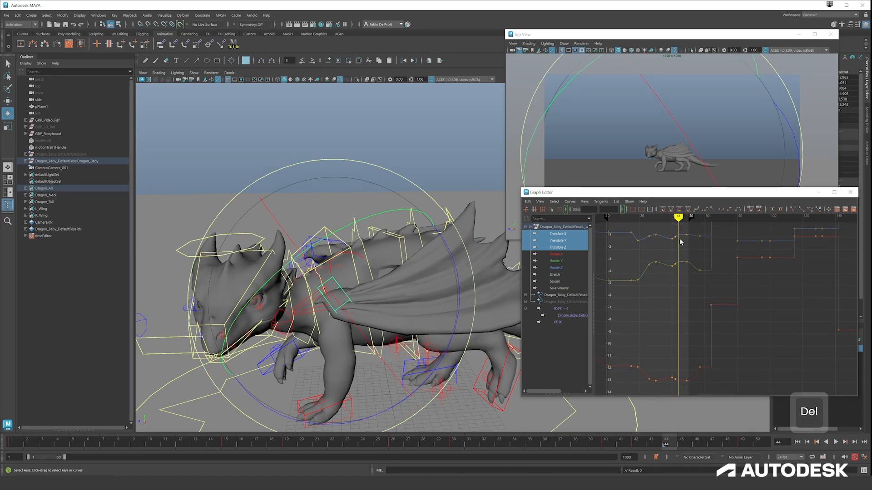
Step: Shift the frame 42 translate keys by two frames, delete them to smooth the curves, and review the motion
middle_click_drag(677, 392, 684, 381, "shift")
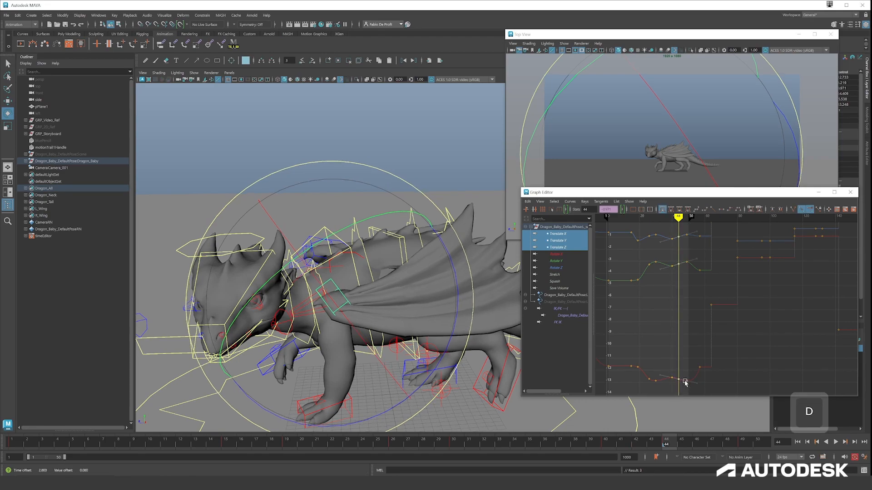
scroll(680, 261, "up", 4)
middle_click_drag(679, 261, 682, 306, "alt")
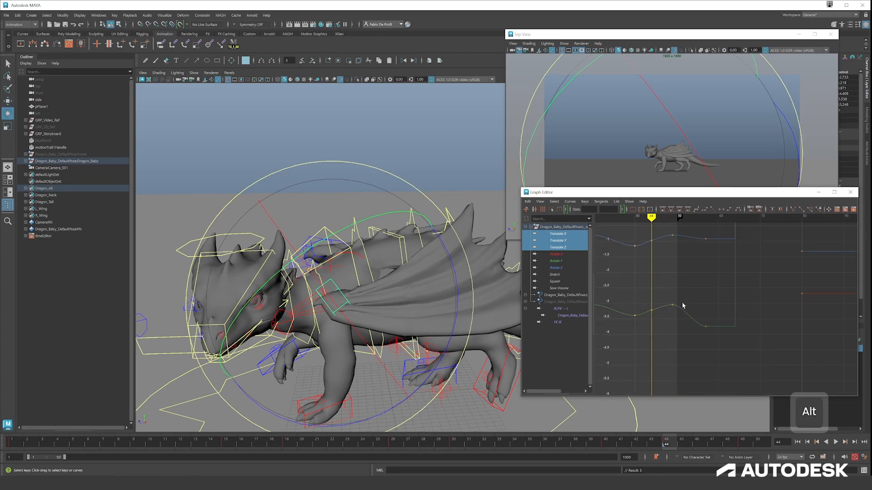
left_click_drag(641, 232, 658, 260, "shift")
scroll(686, 351, "down", 4)
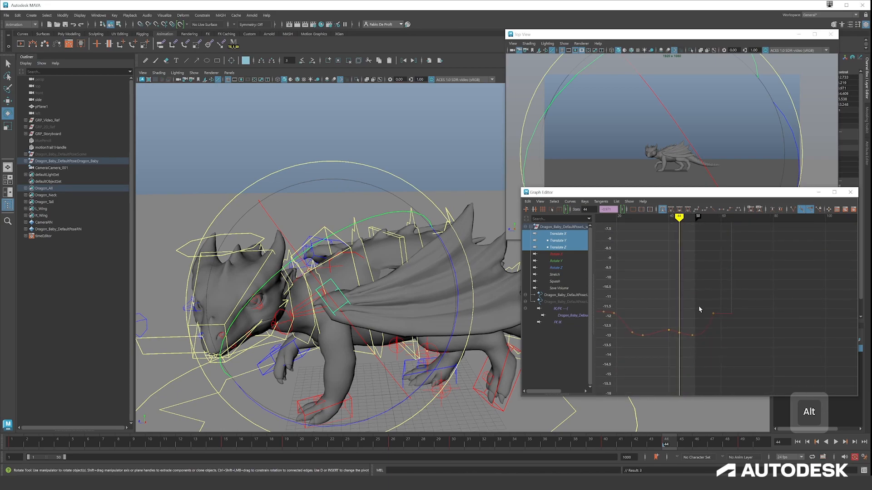
key("Delete")
mouse_move(670, 441)
left_mouse_down()
mouse_move(718, 438)
mouse_move(609, 439)
mouse_move(692, 438)
mouse_move(248, 410)
mouse_move(409, 364)
mouse_move(329, 371)
mouse_move(374, 372)
left_mouse_up()
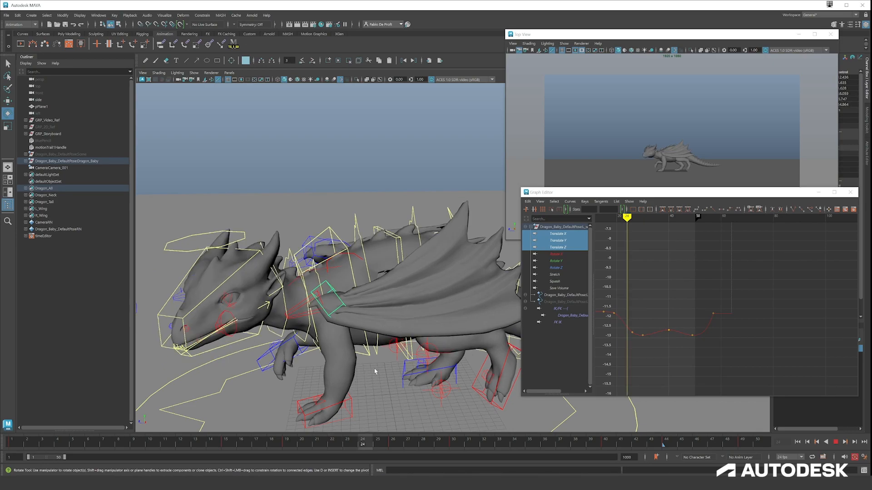
Step: Inspect the left wing base's rotation curves and rotate the control at frame 19 to about -52.65, 29.44, -45.55
left_click(565, 254)
left_click(566, 261)
key("f")
left_click(568, 267)
right_click_drag(636, 277, 699, 277, "alt")
left_click_drag(226, 443, 288, 440)
left_click_drag(318, 372, 395, 345, "alt")
left_click_drag(480, 310, 475, 292)
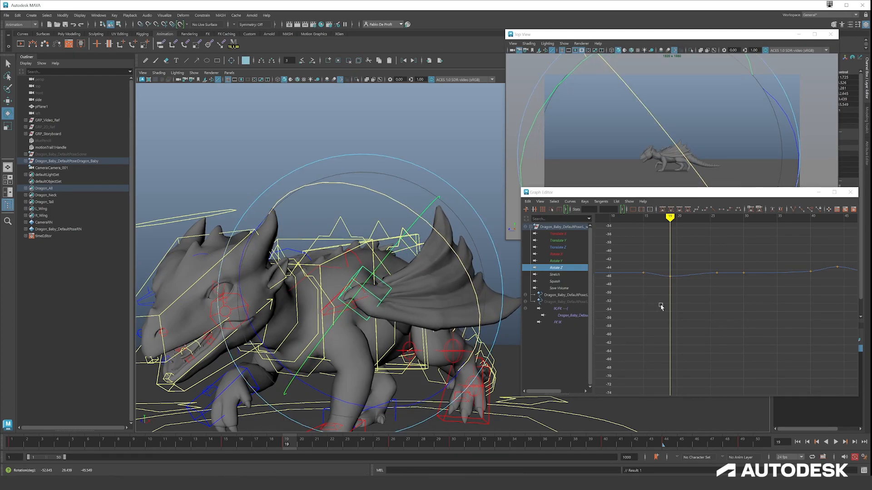
left_click(567, 255)
left_click_drag(381, 318, 373, 338)
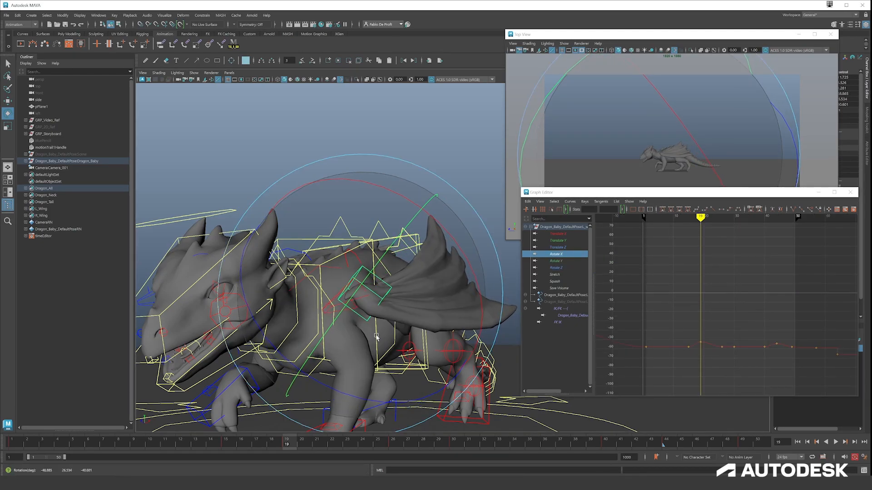
key("ctrl+z")
left_click_drag(453, 354, 418, 293, "alt")
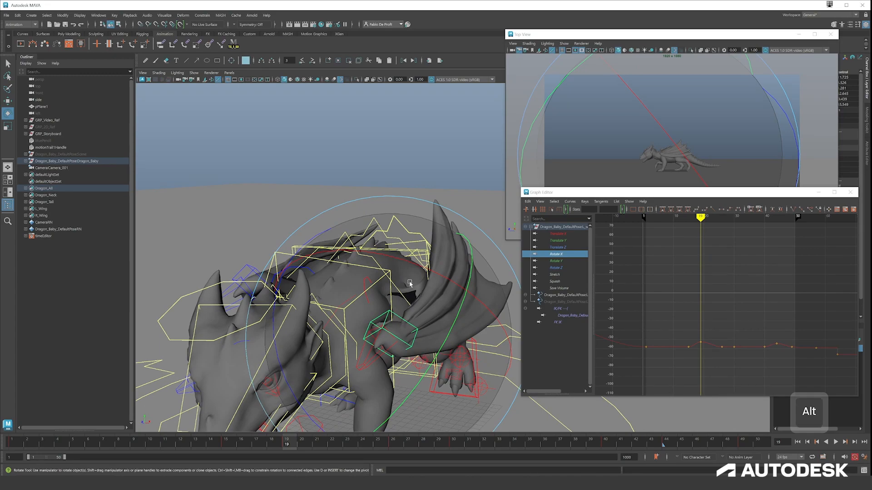
left_click_drag(429, 247, 427, 248, "alt")
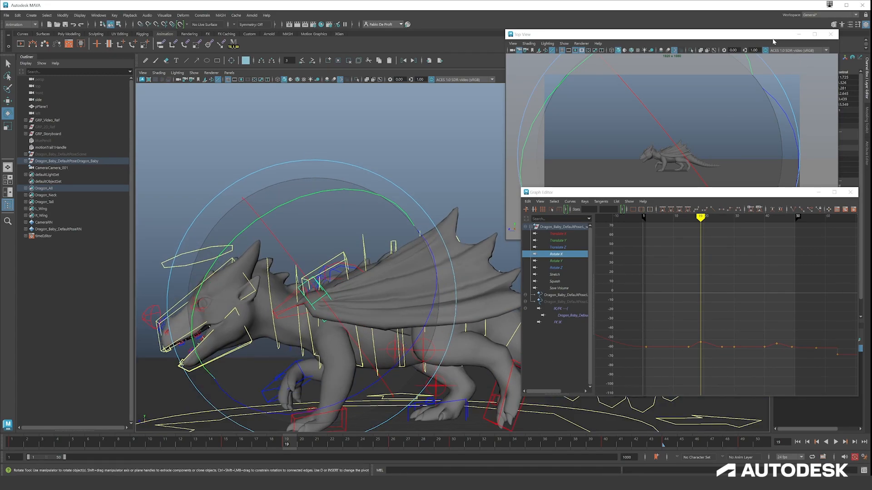
Step: Move the Top View and Graph Editor windows to uncover the channel values, and select the left wing's fingers control
left_click_drag(774, 40, 723, 45)
left_click_drag(806, 194, 807, 229)
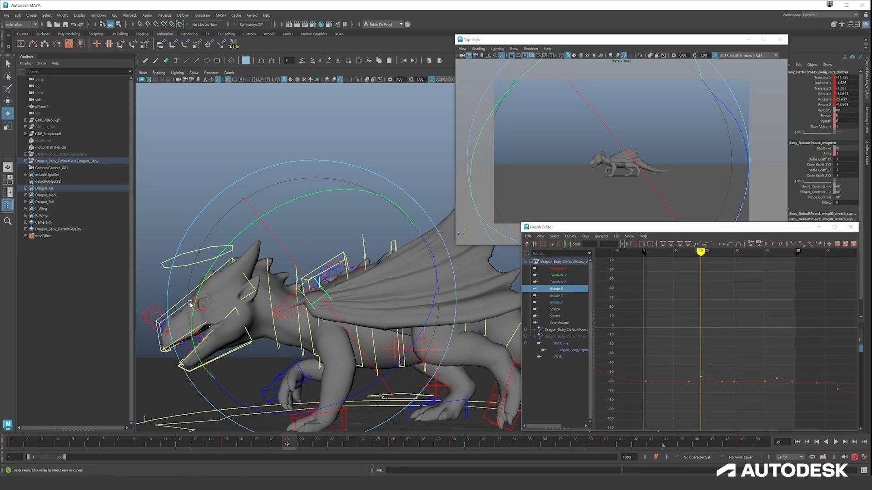
left_click(289, 313)
left_click(278, 312)
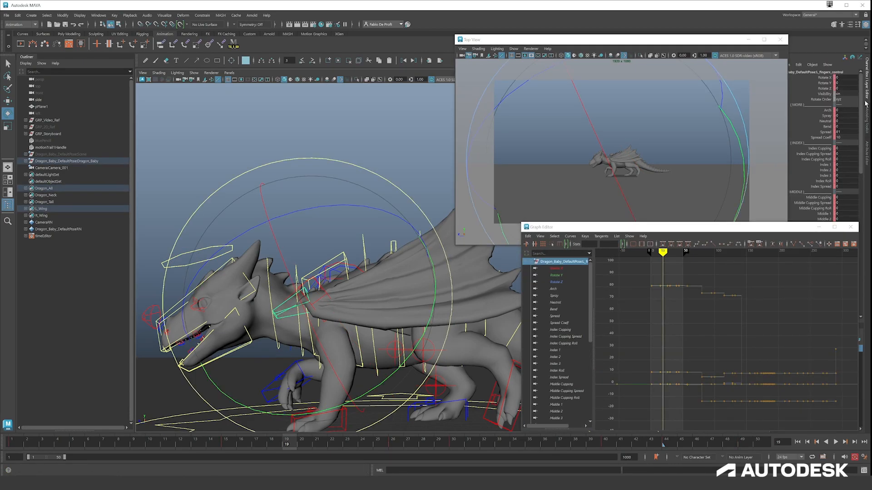
mouse_move(843, 133)
middle_mouse_down()
mouse_move(851, 133)
mouse_move(844, 131)
middle_mouse_up()
key("ctrl+z")
Step: Review the animation's playback in the maximized Top View window and restore the window's size
left_click(561, 209)
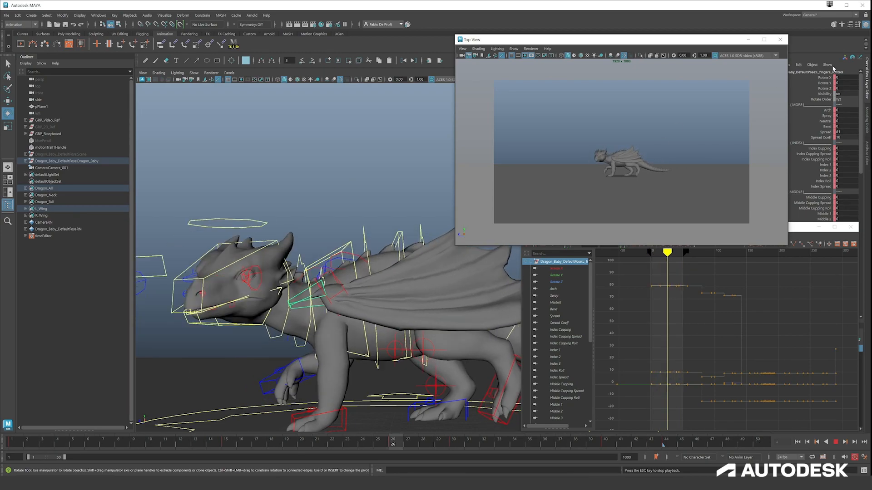
left_click(763, 40)
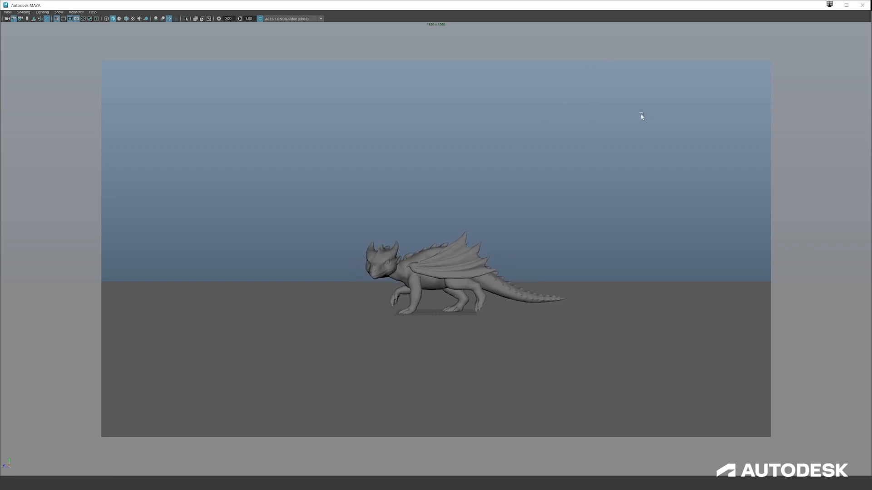
left_click_drag(632, 6, 651, 33)
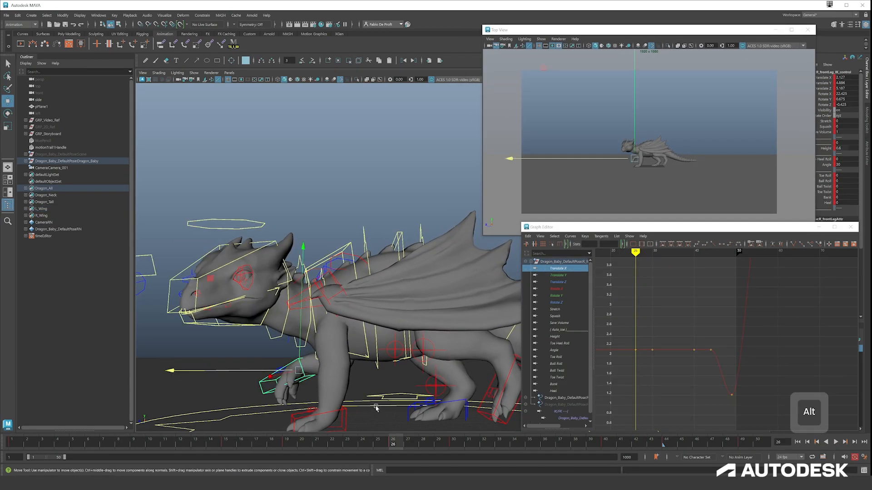
Step: Insert a Translate X key on the right front foot at frame 19 and raise it to about 3.52
left_click_drag(282, 400, 399, 368, "alt")
middle_click_drag(398, 368, 277, 316, "alt")
left_click_drag(279, 440, 241, 441)
left_click_drag(274, 441, 288, 442)
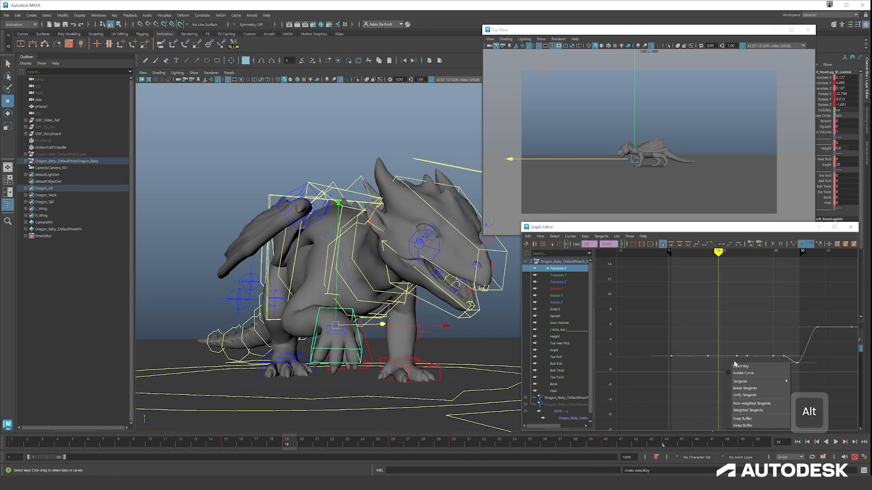
left_click(719, 355)
middle_click_drag(745, 329, 728, 344, "shift")
Step: Insert a Translate Z key on the right front foot at frame 19 and lower it slightly
left_click(562, 276)
left_click(718, 296)
key("ctrl+z")
left_click(563, 282)
left_click(718, 350)
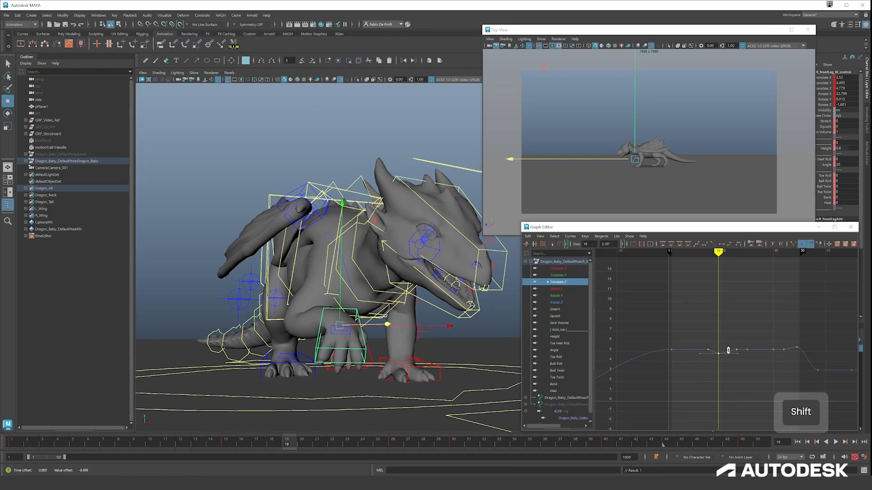
Step: Insert a Rotate Y key on the right front foot at frame 19 and raise it to about 8.13
left_click(583, 296)
key("a")
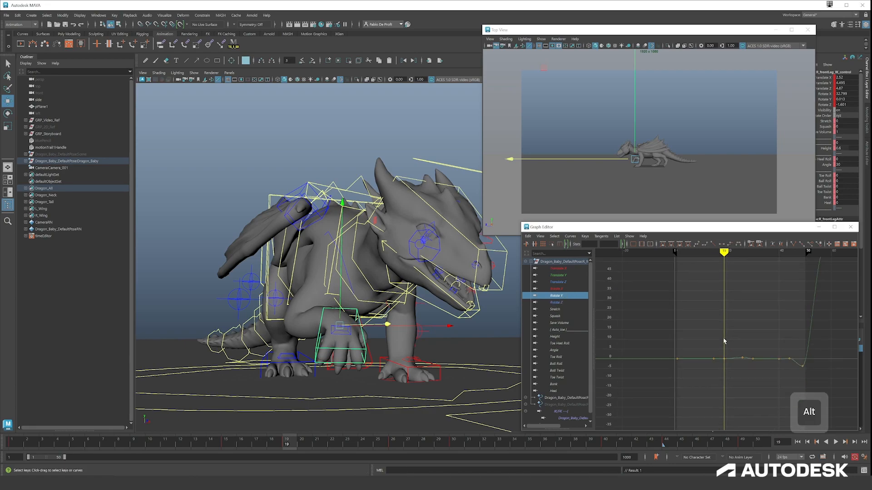
middle_click_drag(730, 329, 731, 331, "shift")
Step: Scrub through the right front foot's motion around frames 19 to 26 from the front and save the scene
mouse_move(721, 262)
left_mouse_down()
mouse_move(689, 261)
mouse_move(808, 262)
left_mouse_up()
middle_click_drag(829, 362, 687, 327, "alt")
mouse_move(454, 268)
left_mouse_down("alt")
mouse_move(411, 291)
mouse_move(388, 277)
left_mouse_up("alt")
middle_click_drag(387, 277, 435, 238, "alt")
middle_click_drag(622, 279, 712, 273, "alt")
left_click(615, 258)
mouse_move(617, 259)
left_mouse_down()
mouse_move(750, 255)
mouse_move(634, 255)
mouse_move(728, 255)
mouse_move(667, 255)
mouse_move(714, 265)
left_mouse_up()
key("ctrl+s")
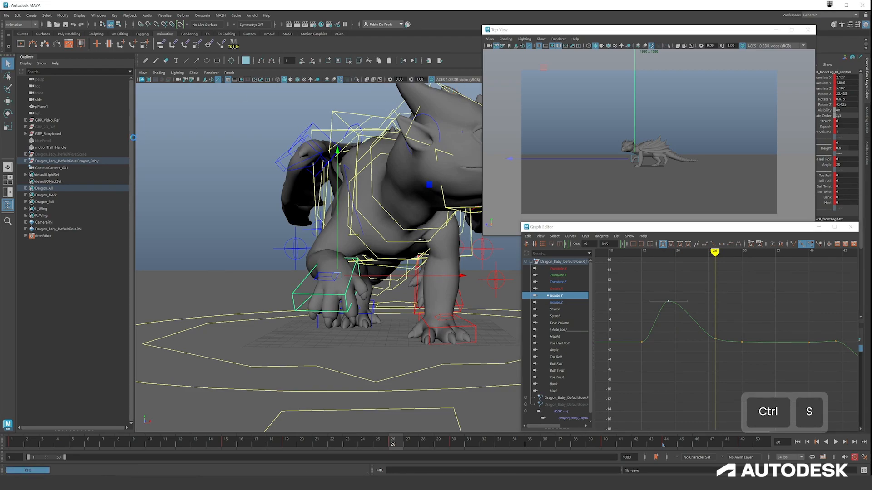
Step: Sketch motion arcs over the right front foot at frame 26 with the Blue Pencil and hide the bluePencil layer
left_click(63, 142)
key("h")
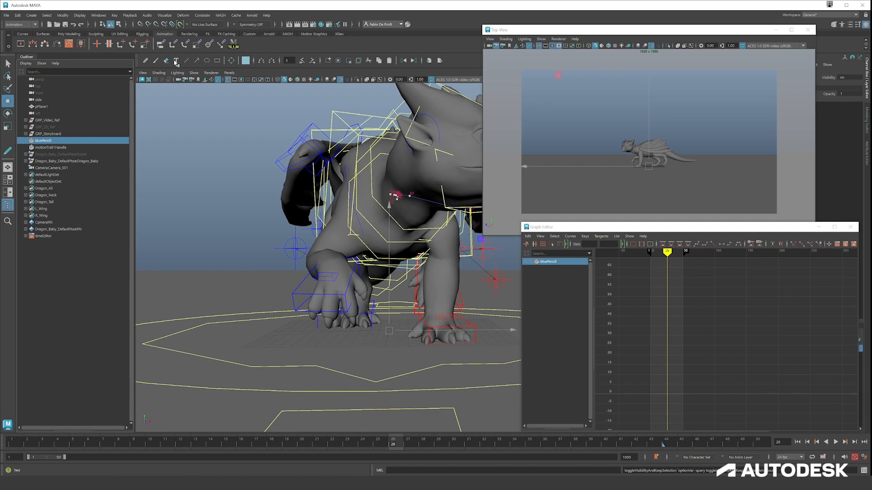
left_click(156, 63)
mouse_move(270, 233)
left_mouse_down()
mouse_move(250, 292)
mouse_move(272, 305)
left_mouse_up()
key("ctrl+z")
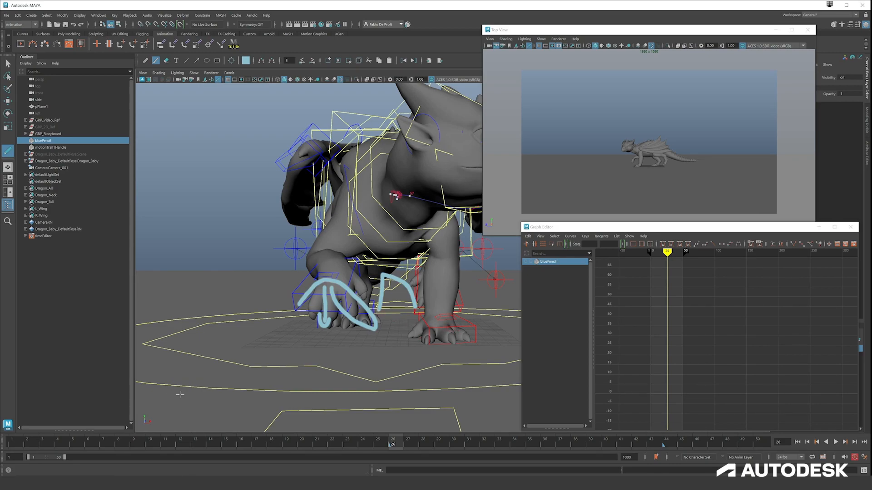
key("h")
Step: Shift the right front foot control slightly sideways at frame 30 and check the motion by scrubbing and playback
key("w")
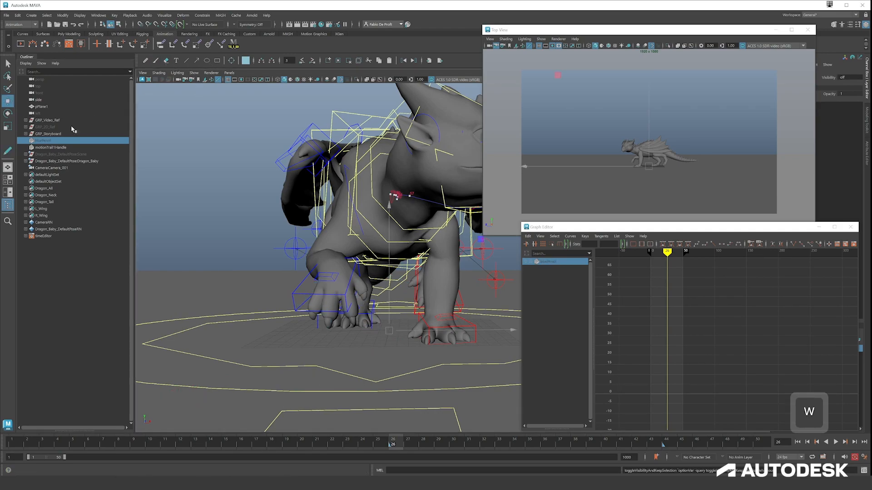
left_click(201, 144)
left_click(326, 311)
mouse_move(391, 443)
left_mouse_down()
mouse_move(301, 442)
mouse_move(316, 434)
mouse_move(451, 426)
left_mouse_up()
left_click_drag(362, 280, 358, 280)
left_click_drag(478, 444, 515, 443)
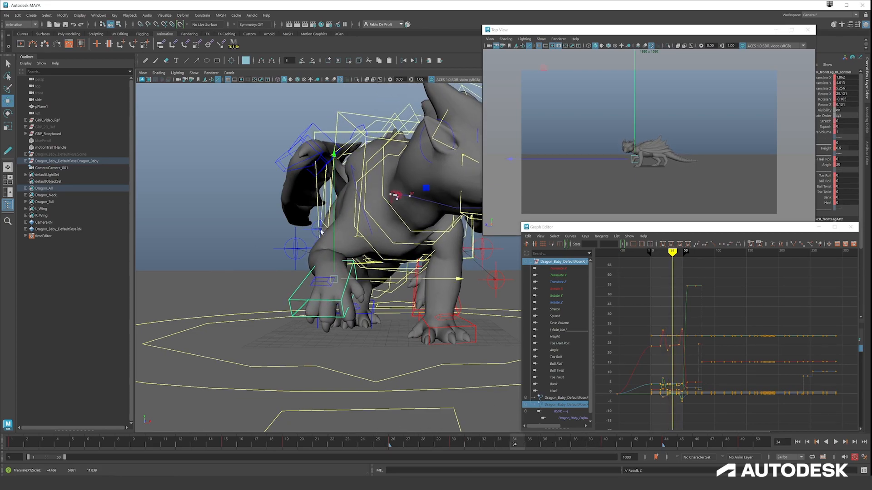
key("alt+v")
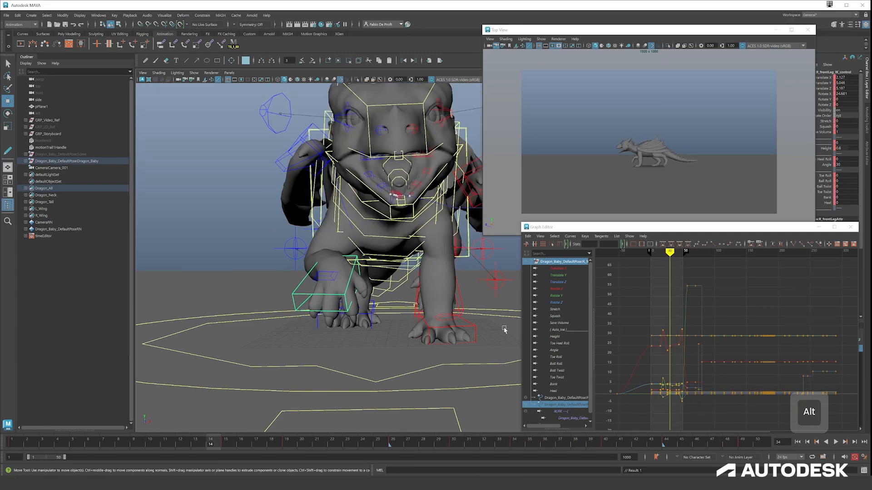
key("alt+v")
key("alt+v")
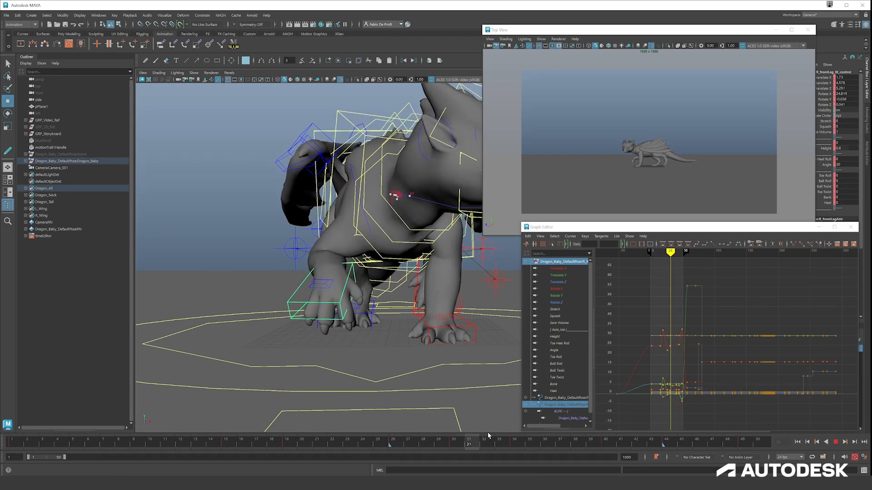
key("alt+v")
Step: Delete the right front foot's Translate Y key near frame 40 to smooth its curve
left_click(557, 275)
right_click_drag(663, 363, 681, 322, "alt")
scroll(666, 337, "up", 4)
scroll(634, 310, "down", 2)
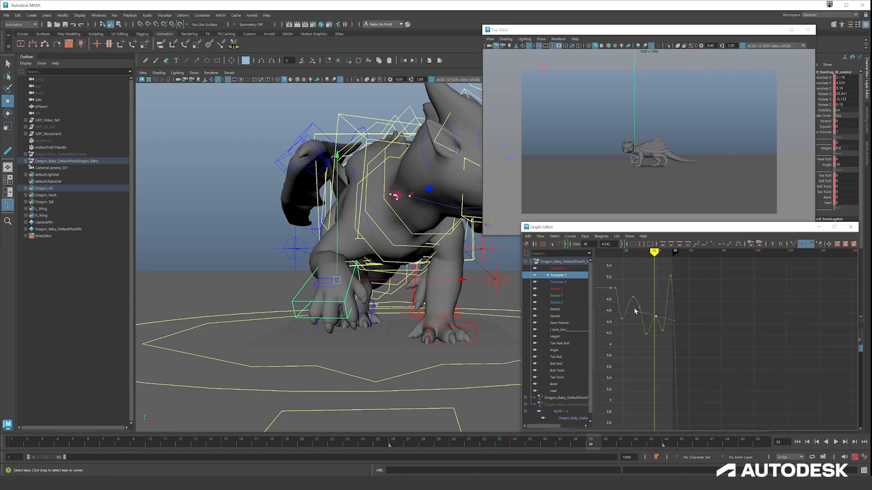
key("Delete")
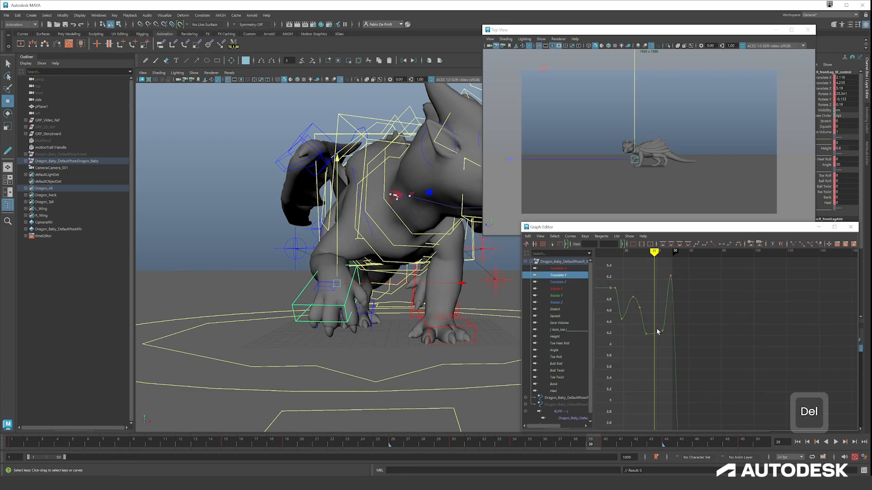
Step: Lower the right front foot's Translate Y key at frame 44 to about 4.19 and check the motion in playback
left_click_drag(664, 334, 664, 334)
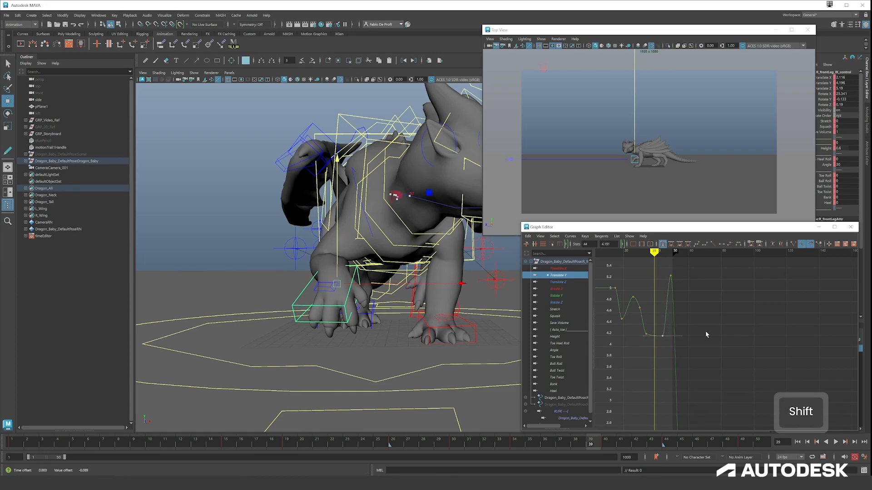
key("alt+v")
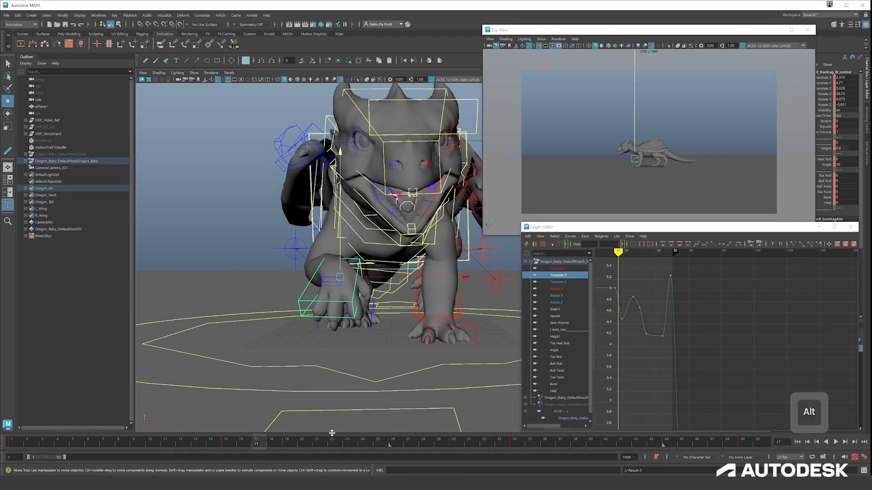
Step: Delete the right front foot's Translate Z key at frame 26 to smooth its curve
left_click(572, 282)
right_click_drag(616, 309, 720, 332, "alt")
left_click_drag(715, 296, 761, 355)
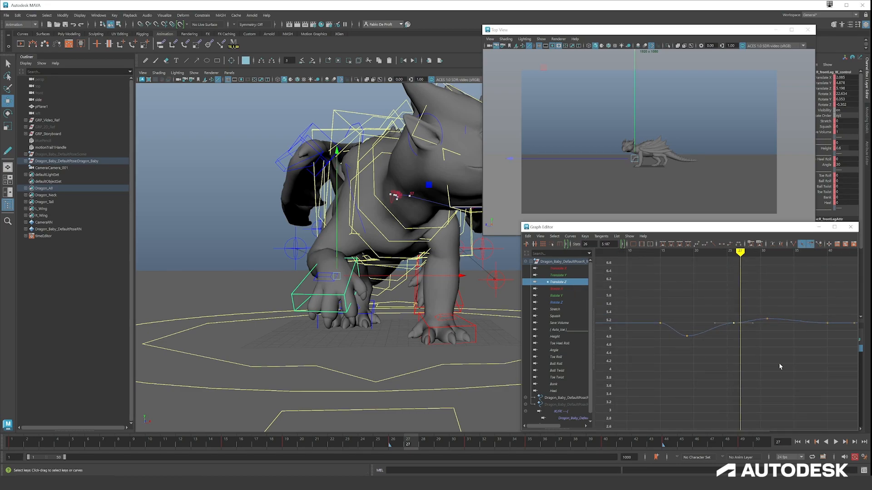
middle_click_drag(779, 366, 724, 358, "alt")
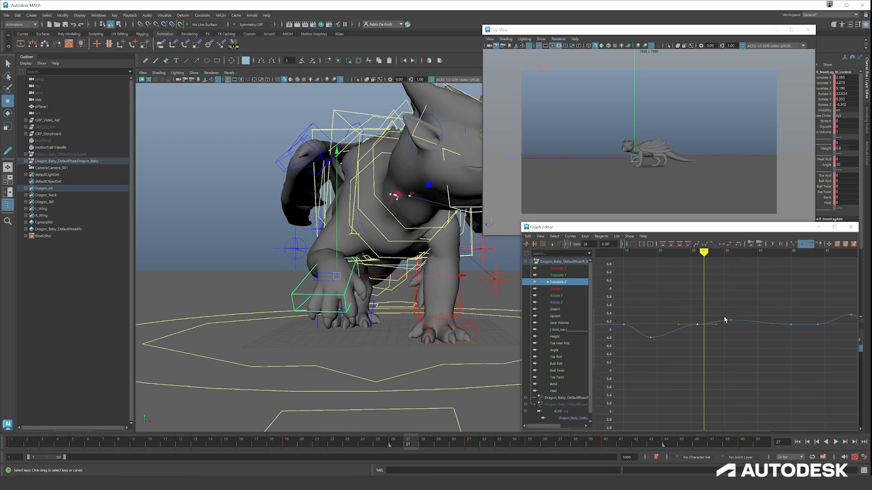
key("Delete")
Step: Delete the right front foot's Translate X key at frame 26 and play back the animation
left_click(574, 289)
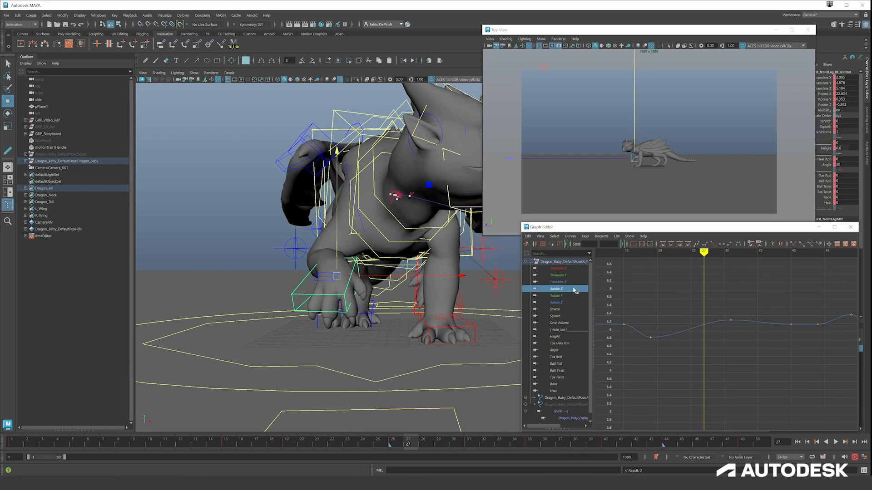
left_click(568, 275)
left_click(567, 269)
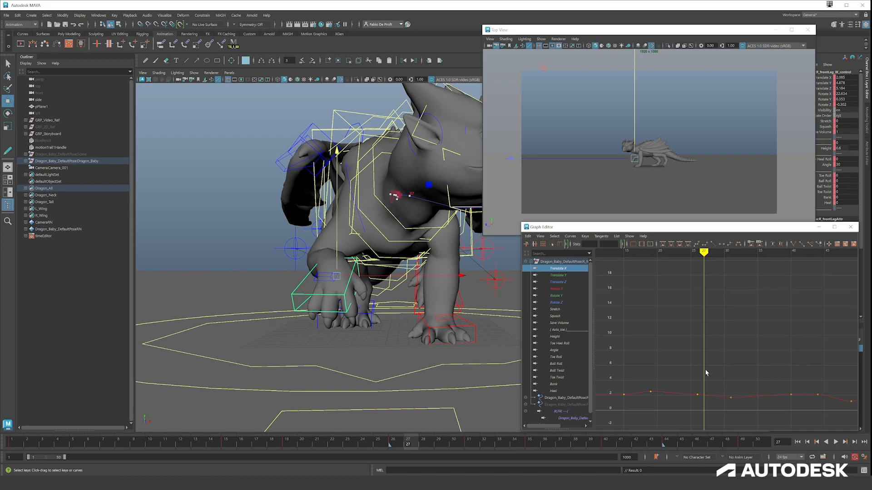
key("Delete")
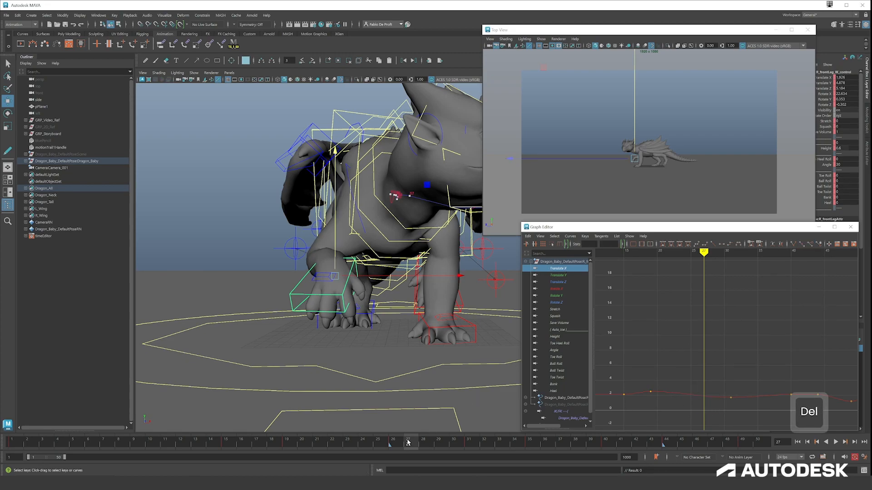
key("alt+v")
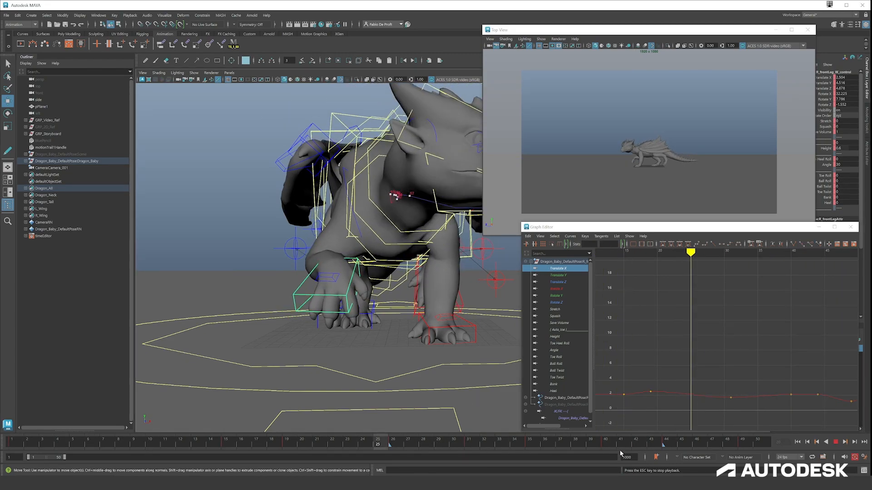
key("alt+v")
Step: Raise the right front foot's Translate X key at frame 44 to about 2.2 and check the motion in playback
mouse_move(557, 443)
left_mouse_down()
mouse_move(712, 444)
mouse_move(620, 444)
mouse_move(650, 444)
left_mouse_up()
middle_click_drag(716, 422, 682, 337, "alt")
scroll(744, 345, "down", 5)
scroll(684, 371, "up", 2)
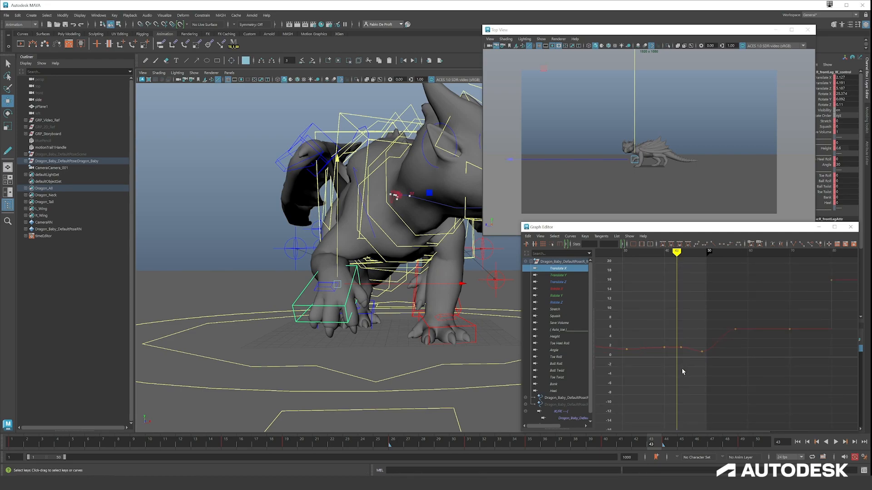
middle_click_drag(684, 368, 768, 352, "alt")
right_click_drag(748, 352, 773, 302, "alt")
left_click_drag(774, 303, 807, 327)
middle_click_drag(808, 328, 807, 327, "shift")
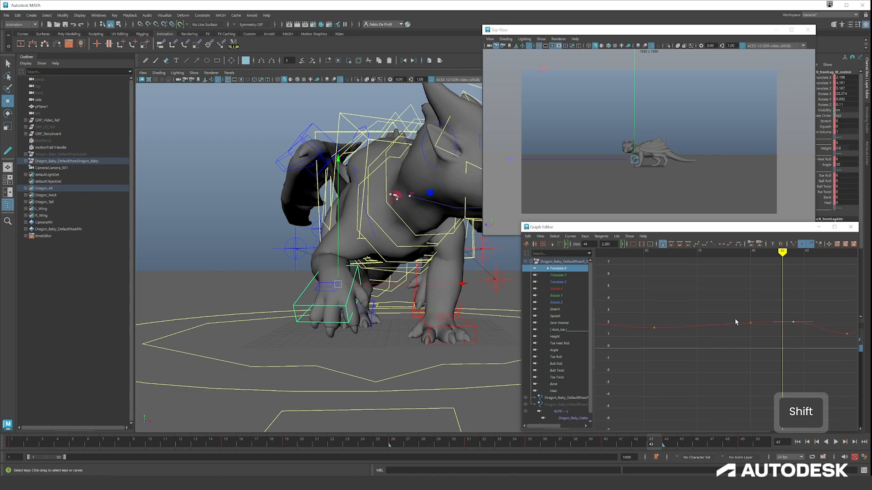
left_click(556, 276)
key("alt+v")
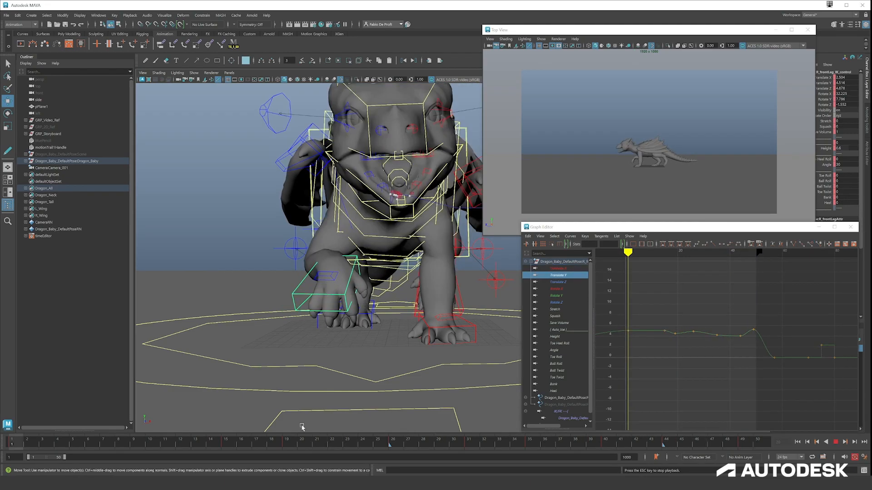
key("alt+v")
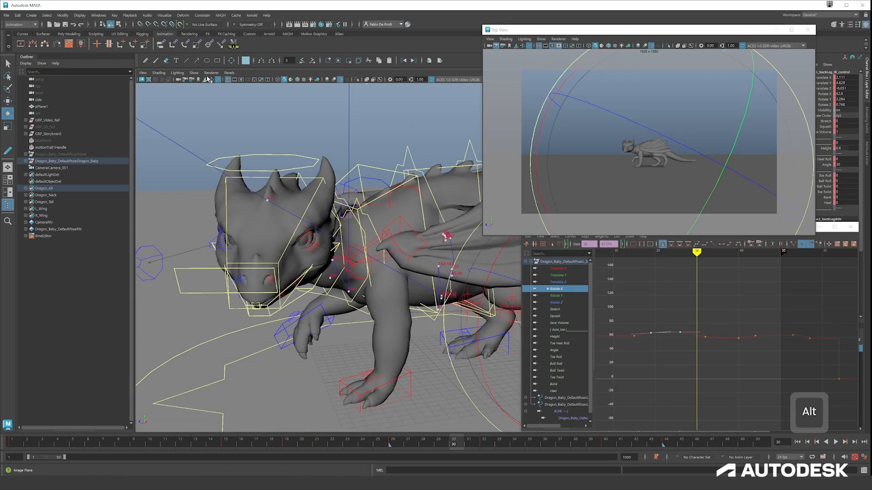
Step: Try shifting the head control's Rotate Y keys around frames 40 to 44 and undo the change
left_click(557, 276)
middle_click_drag(670, 301, 693, 320, "alt")
right_click_drag(646, 296, 696, 326, "alt")
left_click_drag(697, 327, 719, 374)
middle_click_drag(717, 352, 718, 320, "shift")
key("ctrl+z")
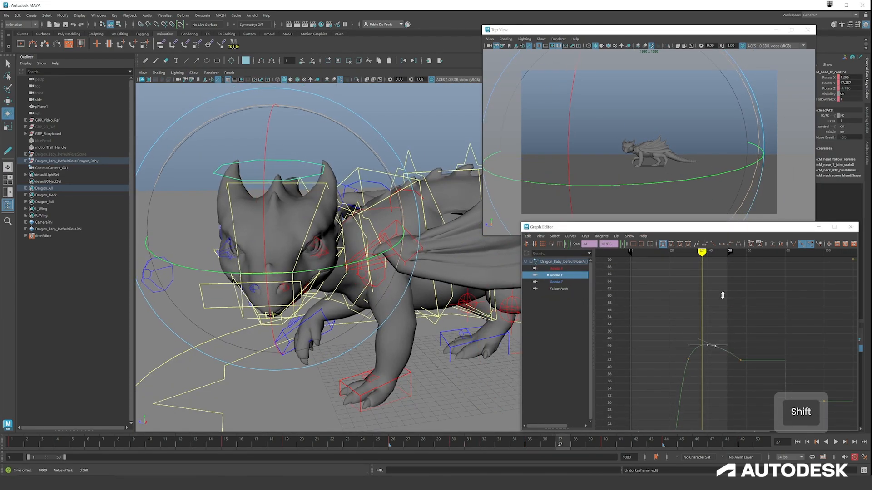
Step: Lower the head control's Rotate Z keys around frames 40 to 44 slightly and check the result in playback
left_click(575, 282)
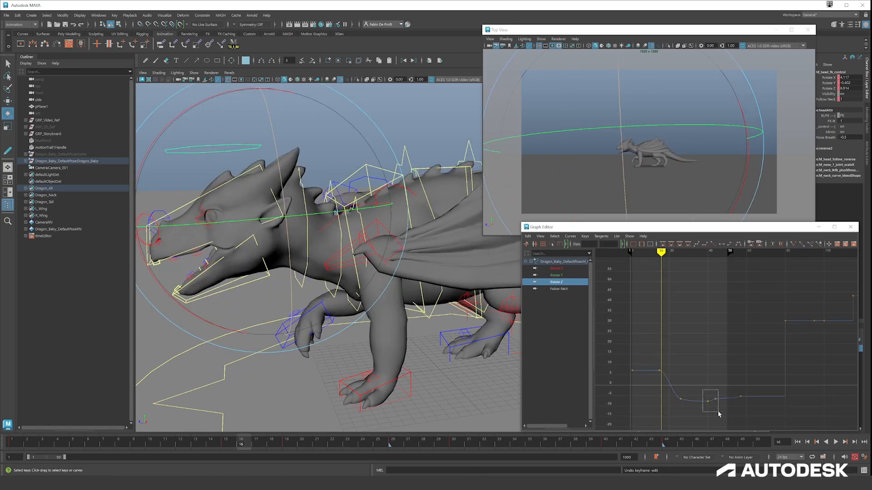
left_click_drag(719, 411, 719, 413)
middle_click_drag(718, 413, 718, 416, "shift")
left_click(556, 268)
right_click_drag(694, 351, 729, 314, "alt")
key("alt+v")
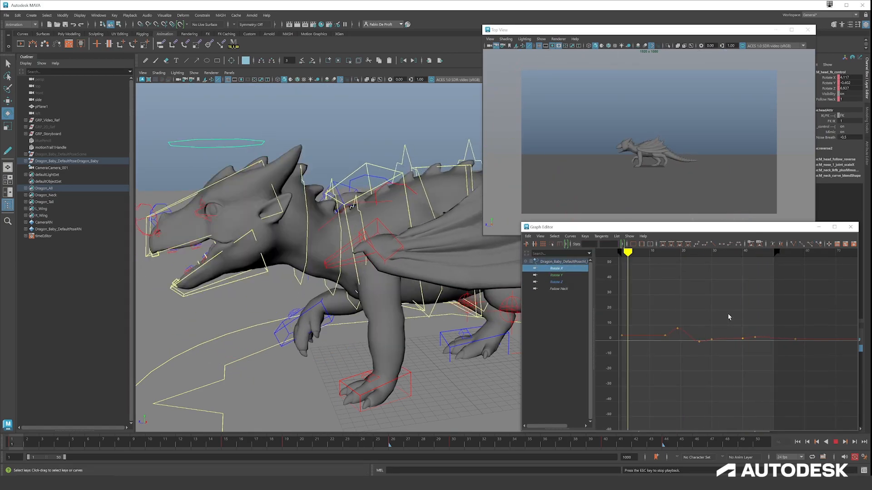
key("alt+v")
Step: Select the spine_4 control behind the neck with the Move tool and show its Translate X curve in close-up
left_click_drag(702, 255, 721, 255)
key("w")
left_click(370, 204)
right_click_drag(652, 313, 759, 331, "alt")
middle_click_drag(759, 331, 719, 301, "alt")
left_click(558, 268)
right_click_drag(713, 363, 713, 329, "alt")
middle_click_drag(713, 329, 695, 313, "alt")
Step: Try lowering the spine_4 control's Translate X key at frame 40 and undo the change
left_click_drag(684, 322, 719, 344)
left_click_drag(706, 255, 734, 256)
left_click_drag(687, 323, 715, 343)
left_click_drag(698, 254, 735, 254)
middle_click_drag(728, 302, 728, 311, "shift")
key("ctrl+z")
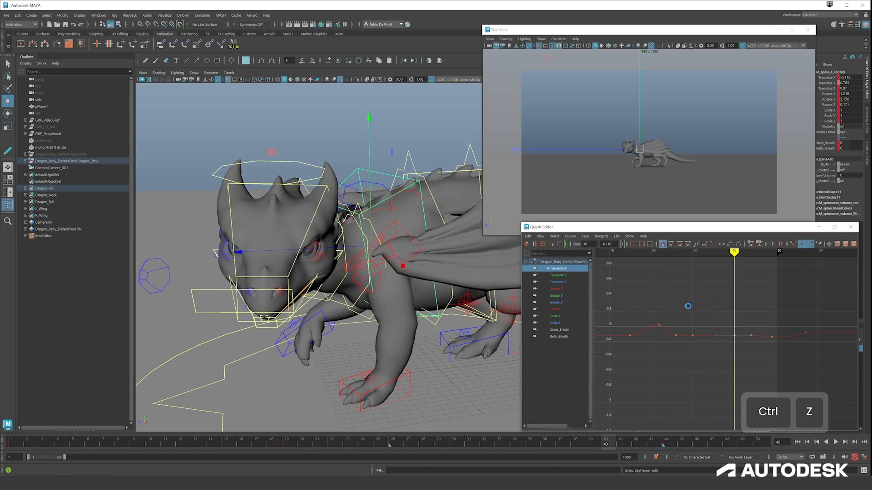
Step: Adjust the spine_4 control's Translate Y keys around frames 40 to 44 slightly
left_click(561, 275)
left_click(751, 381)
mouse_move(753, 361)
middle_mouse_down("shift")
mouse_move(754, 371)
mouse_move(755, 361)
middle_mouse_up("shift")
middle_click_drag(706, 370, 682, 349, "alt")
left_click_drag(704, 348, 734, 376)
middle_click_drag(737, 361, 738, 357, "shift")
Step: Delete the spine_4 control's Rotate Y keys between frames 26 and 44 and raise the frame 44 key to about 6.28
left_click(557, 296)
middle_click_drag(708, 317, 736, 349, "alt")
mouse_move(672, 253)
left_mouse_down()
mouse_move(649, 254)
mouse_move(752, 255)
left_mouse_up()
left_click_drag(690, 322, 746, 350)
key("Delete")
left_click_drag(750, 320, 767, 341)
middle_click_drag(770, 341, 770, 333, "shift")
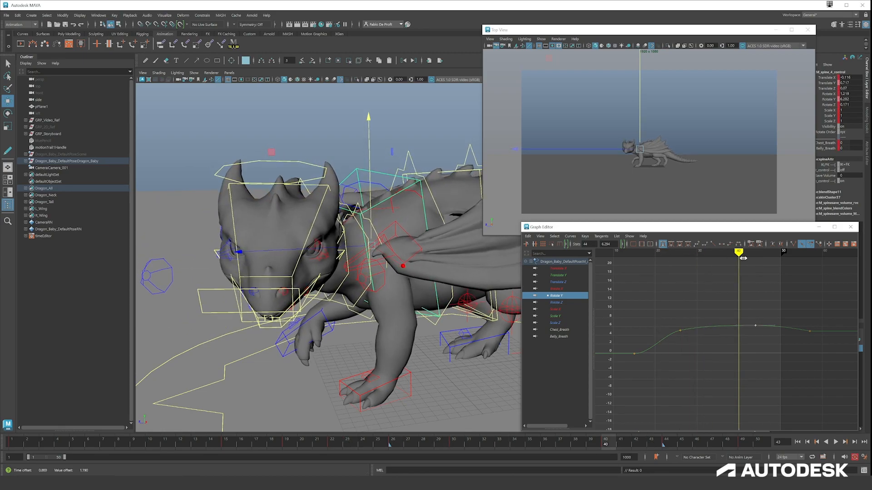
Step: Raise the first neck control's Rotate Y key at frame 44 slightly to keep the turn drifting
left_click(356, 313)
left_click(557, 275)
right_click_drag(623, 373, 694, 329, "alt")
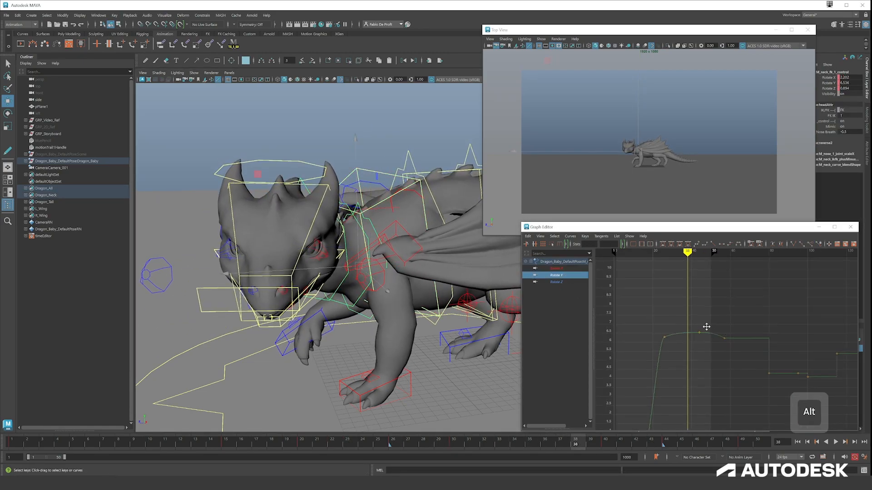
middle_click_drag(695, 329, 714, 327, "alt")
left_click_drag(704, 323, 724, 339)
middle_click_drag(725, 340, 726, 337, "shift")
right_click_drag(472, 273, 454, 273, "alt")
middle_click_drag(454, 254, 439, 285, "alt")
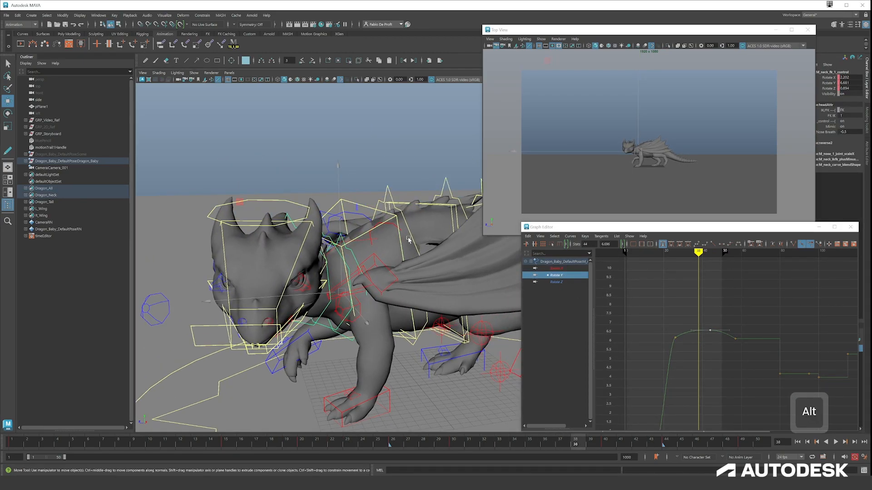
Step: Inspect the Rotate Z curves of the mid-back spine controls and review the motion up to frame 50
left_click(404, 227)
middle_click_drag(655, 366, 725, 325, "alt")
right_click_drag(726, 325, 790, 325, "alt")
left_click(575, 282)
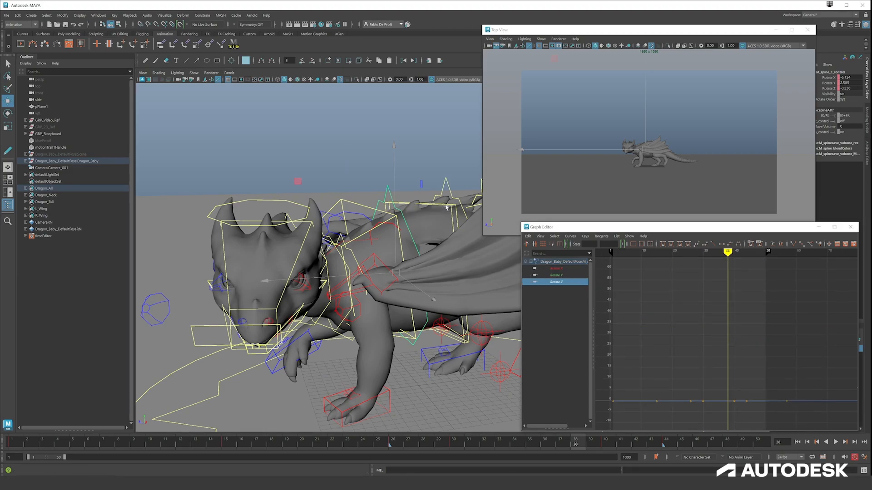
key("f")
key("alt+v")
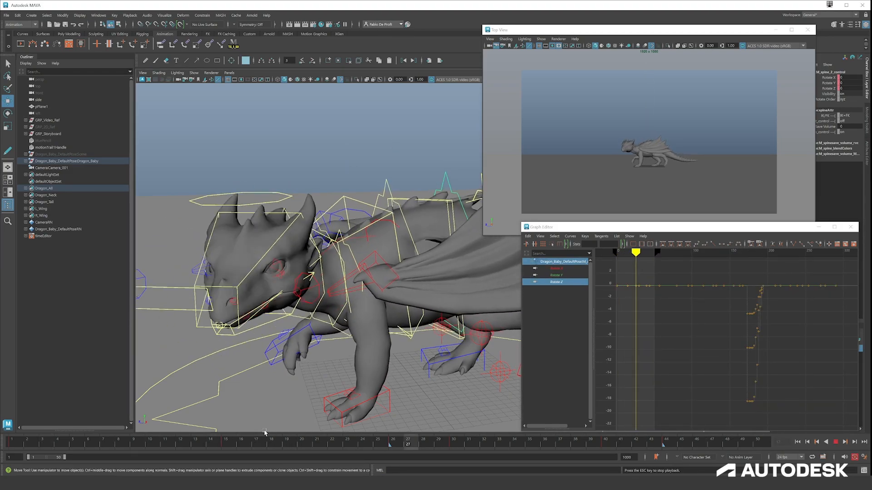
left_click_drag(606, 443, 757, 444)
Step: Slide the playback range forward to start around frame 46 and play that section
left_click_drag(47, 457, 47, 458)
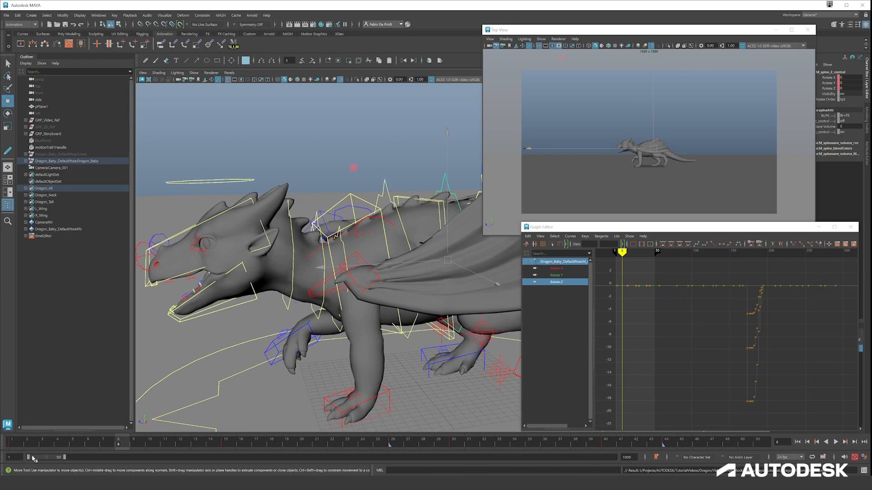
left_click_drag(43, 459, 75, 461)
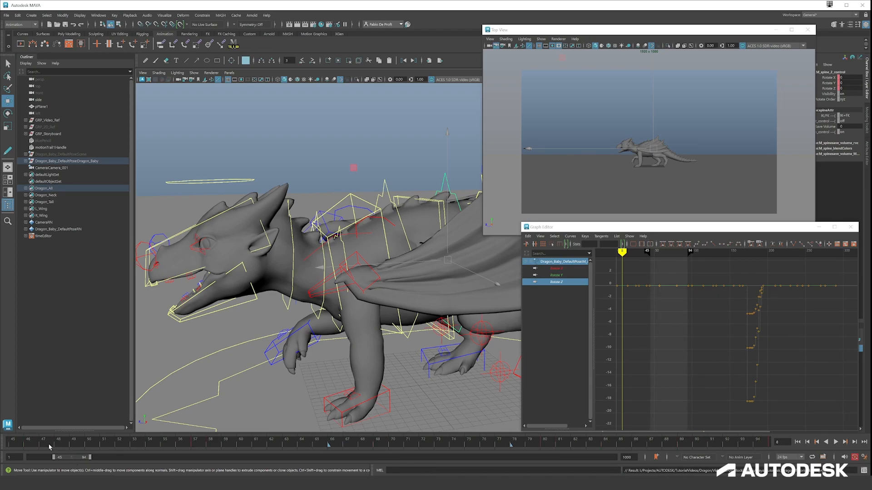
left_click(8, 443)
key("alt+v")
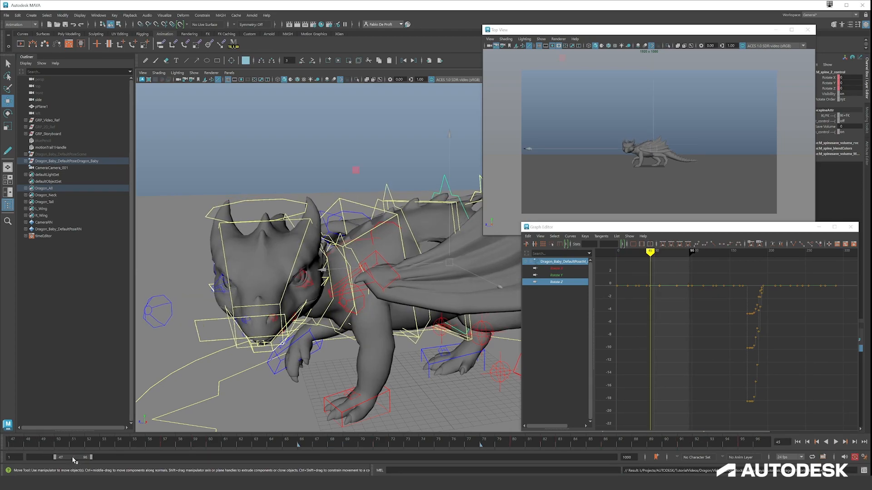
key("alt+v")
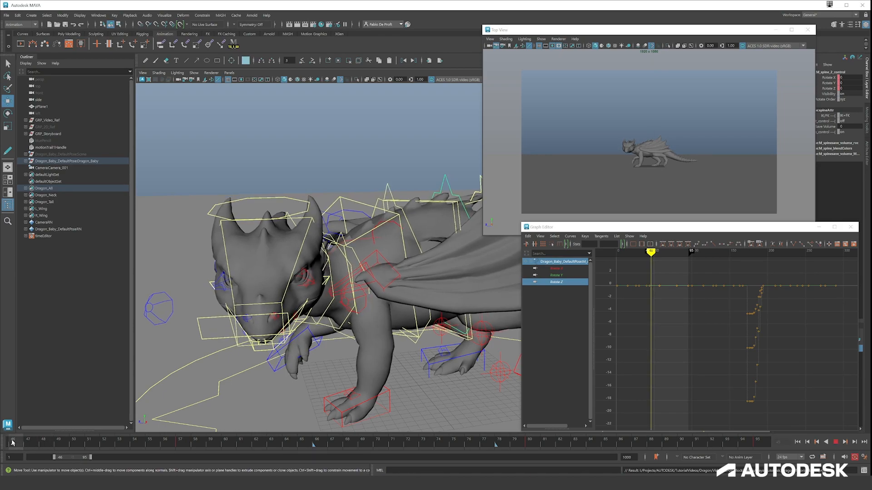
Step: Shift the playback range to frames 44 to 93 and move the current time to frame 44
scroll(653, 293, "up", 3)
middle_click_drag(653, 295, 738, 358, "alt")
scroll(680, 301, "up", 3)
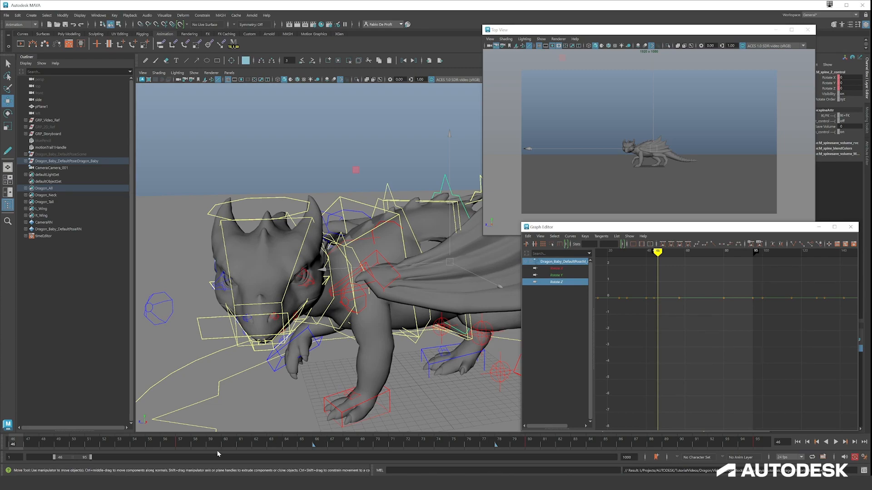
left_click_drag(82, 457, 78, 458)
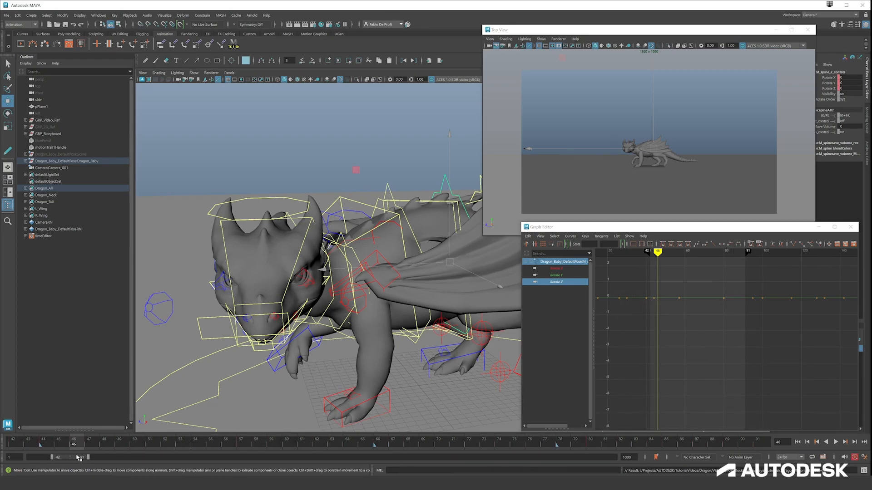
left_click(43, 446)
left_click_drag(71, 459, 72, 459)
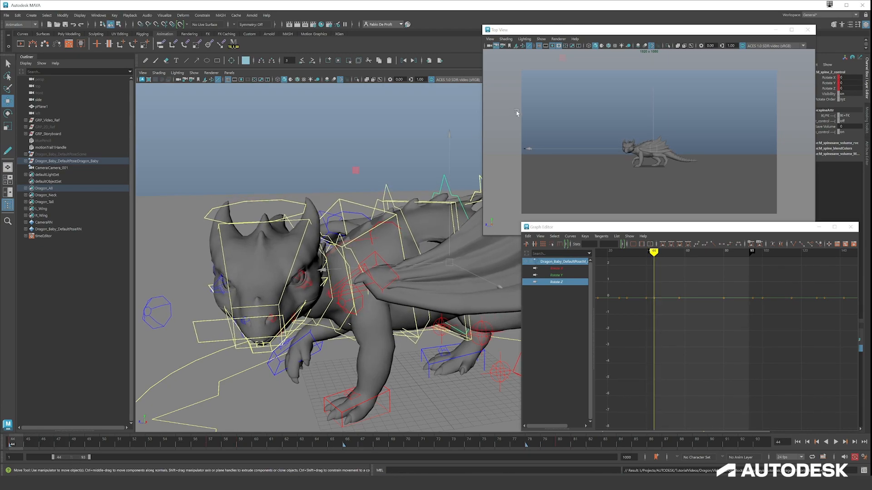
Step: Select the main spine control and play back the section starting at frame 44
left_click(479, 177)
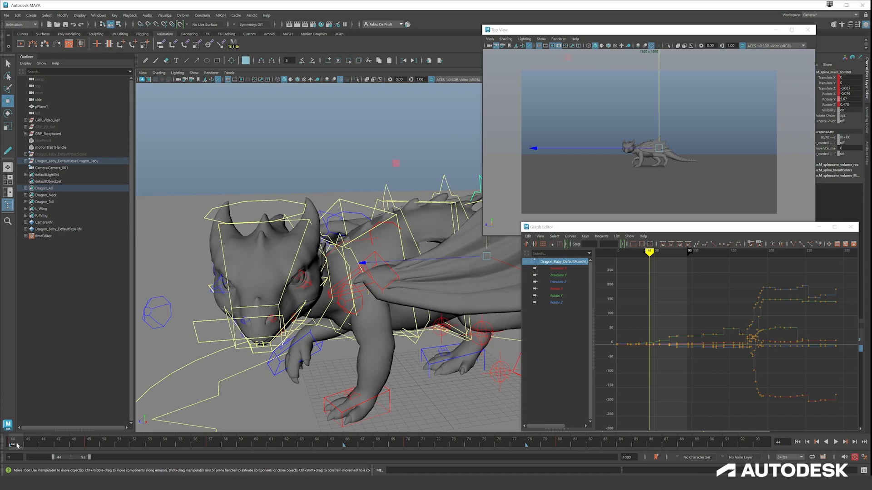
key("alt+v")
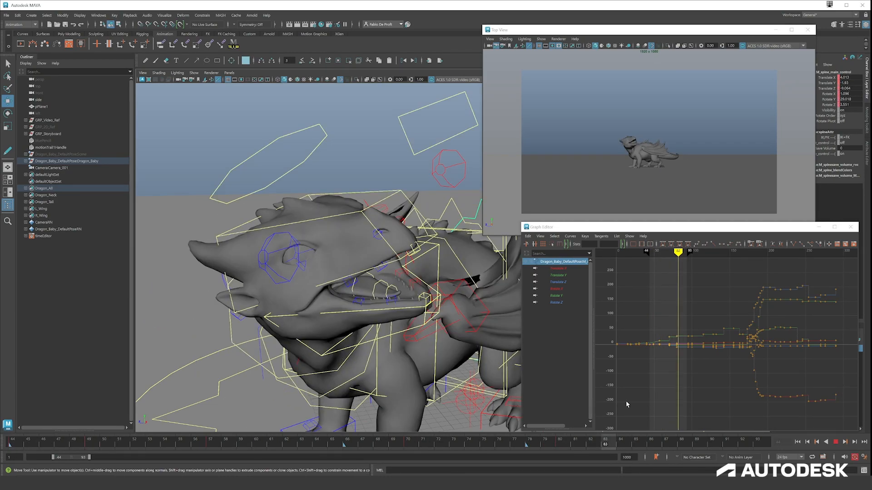
key("alt+v")
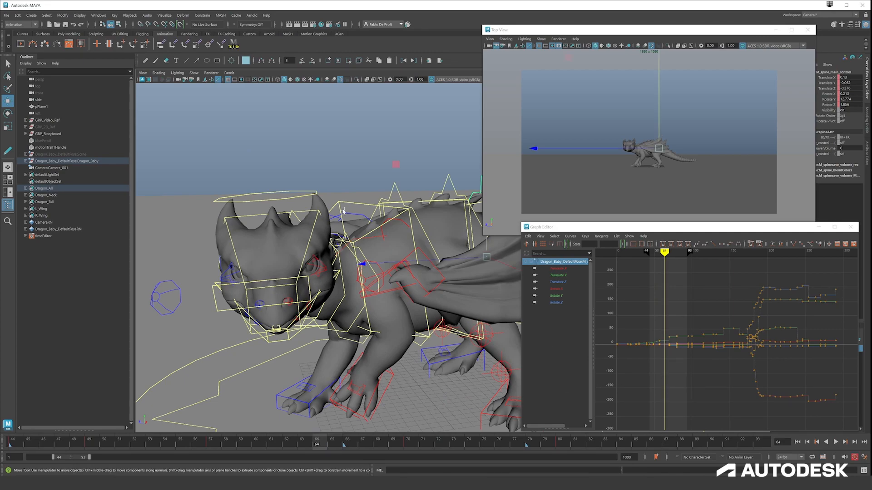
Step: Save the scene and save a new version as Autodesk_Dragon_Tutorial_EP_03_v002.ma
key("ctrl+s")
key("w")
left_click(7, 15)
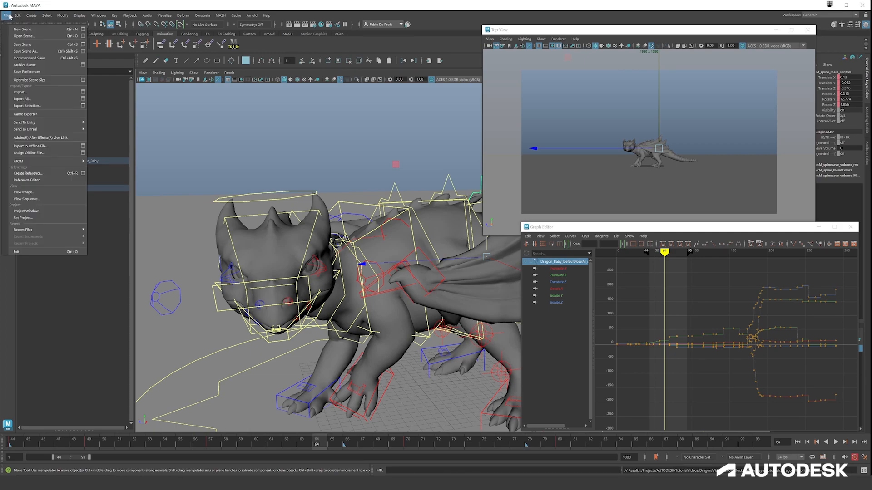
left_click(31, 54)
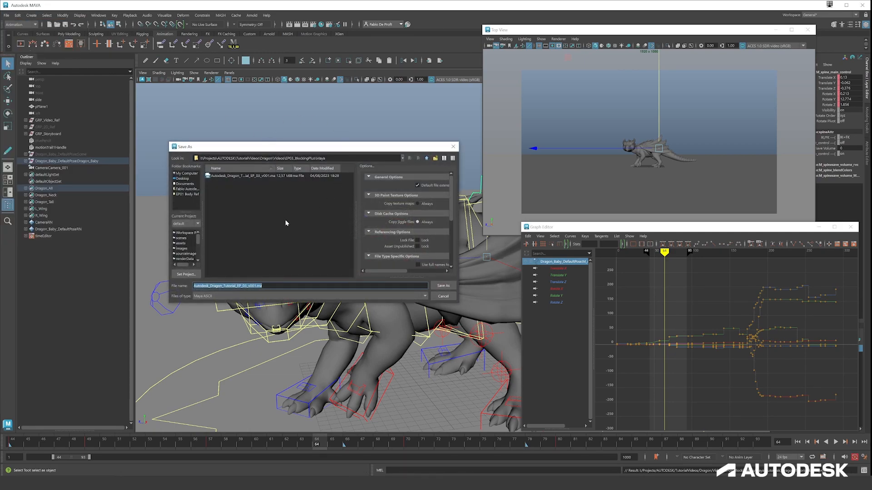
key("BackSpace")
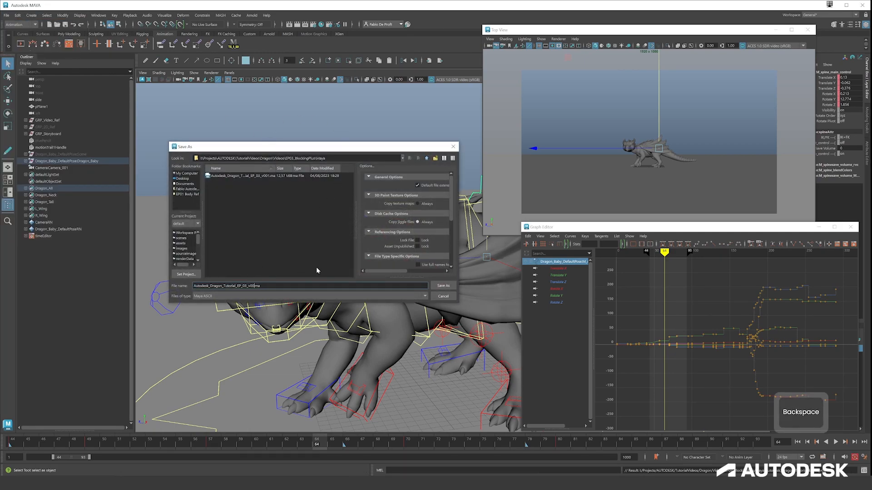
type("2")
key("Return")
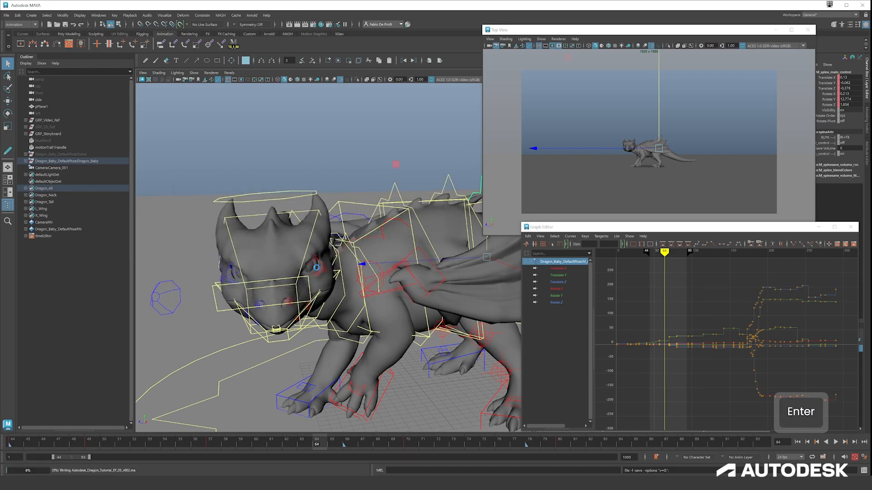
Step: Select every control in the Dragon_All, Dragon_Neck, Dragon_Tail, L_Wing and R_Wing sets to load their curves
key("w")
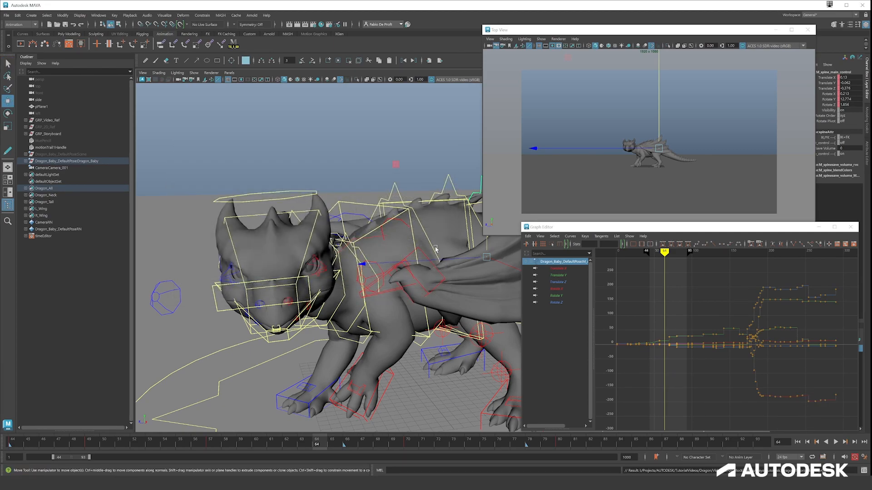
left_click_drag(91, 443, 181, 442)
left_click(56, 189)
right_click(56, 188)
left_click(70, 192)
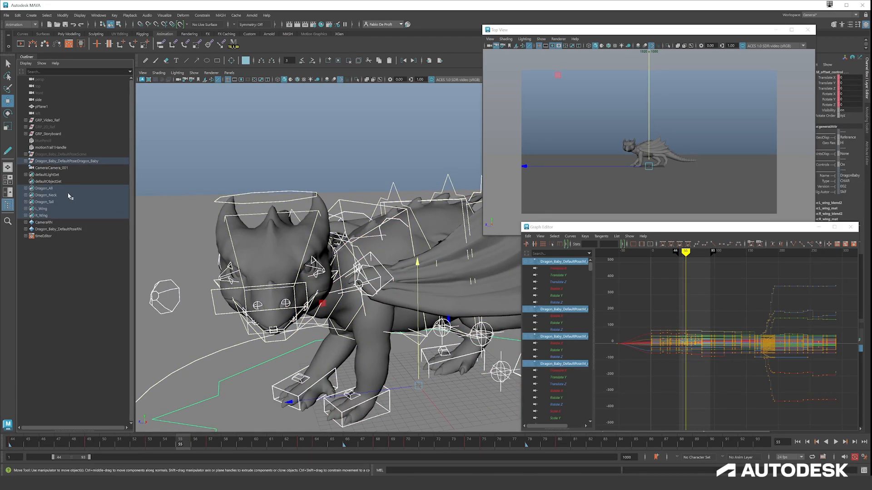
right_click_drag(568, 345, 690, 346, "alt")
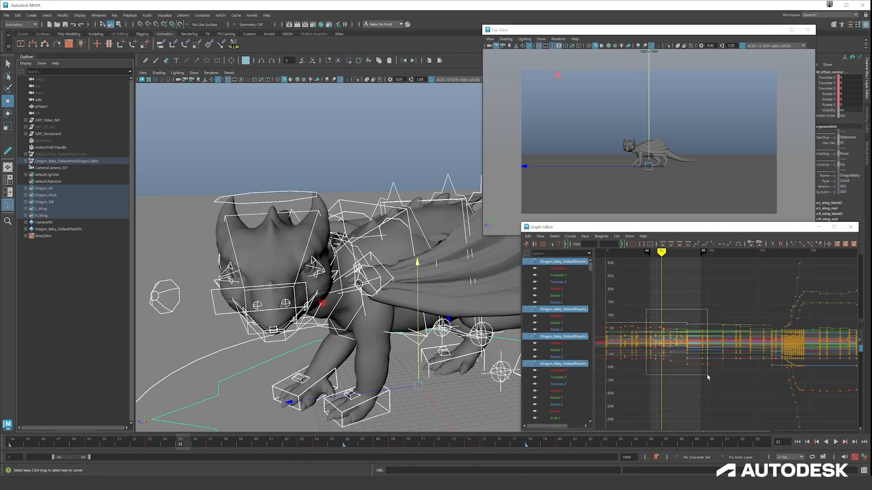
Step: Try applying auto tangents to all keys from about frame 44 to past the end of the playback range
left_click_drag(707, 377, 707, 378)
scroll(693, 293, "up", 3)
scroll(692, 293, "down", 3)
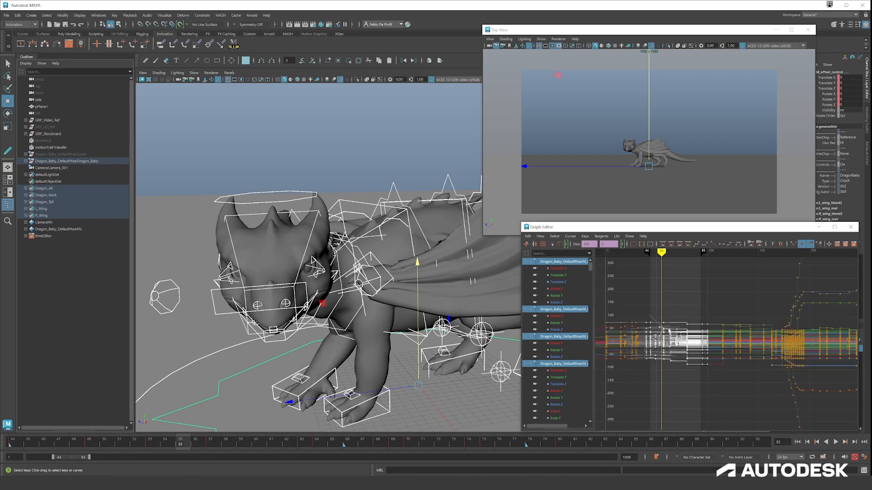
middle_click_drag(670, 320, 692, 307, "alt")
right_click_drag(697, 308, 664, 262, "alt")
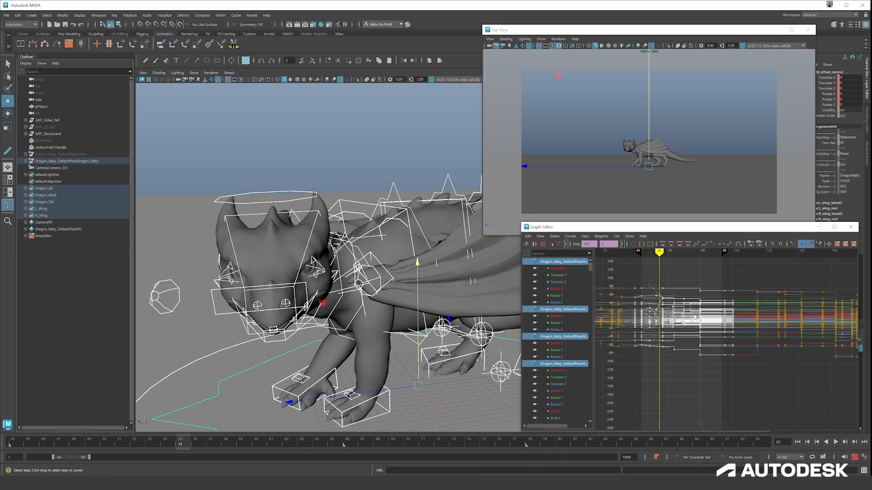
key("d")
key("ctrl+z")
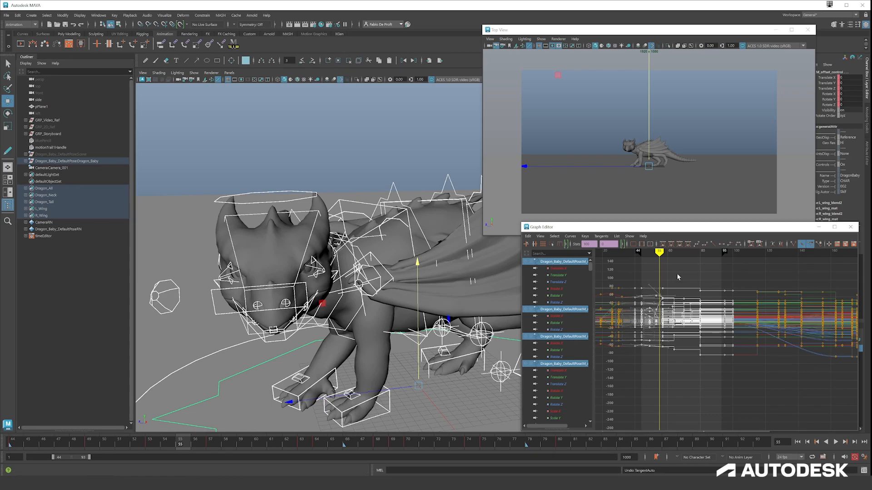
Step: Apply auto tangents to all keys from about frame 48 to the end of the playback range, and play the section
left_click(676, 273)
left_click_drag(645, 277, 727, 393)
mouse_move(651, 252)
left_mouse_down()
mouse_move(642, 254)
mouse_move(660, 261)
mouse_move(647, 291)
mouse_move(656, 293)
mouse_move(641, 298)
mouse_move(652, 298)
left_mouse_up()
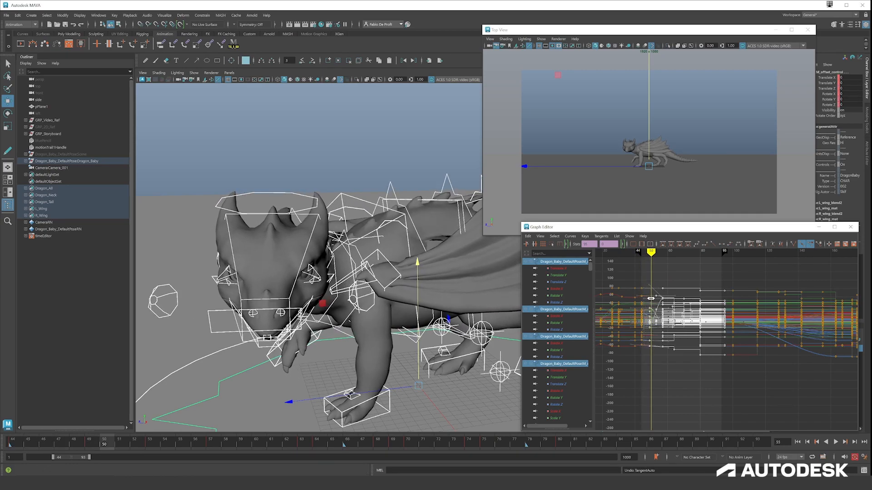
key("d")
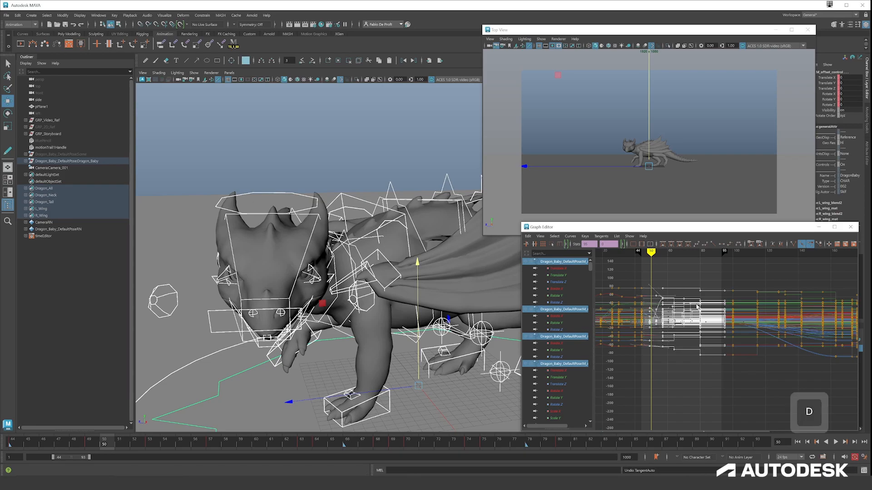
right_click_drag(631, 309, 668, 308, "alt")
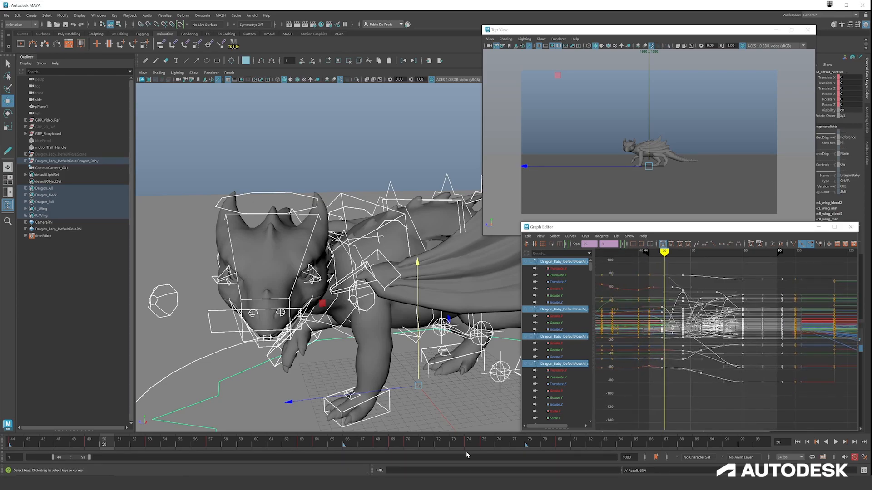
key("alt+v")
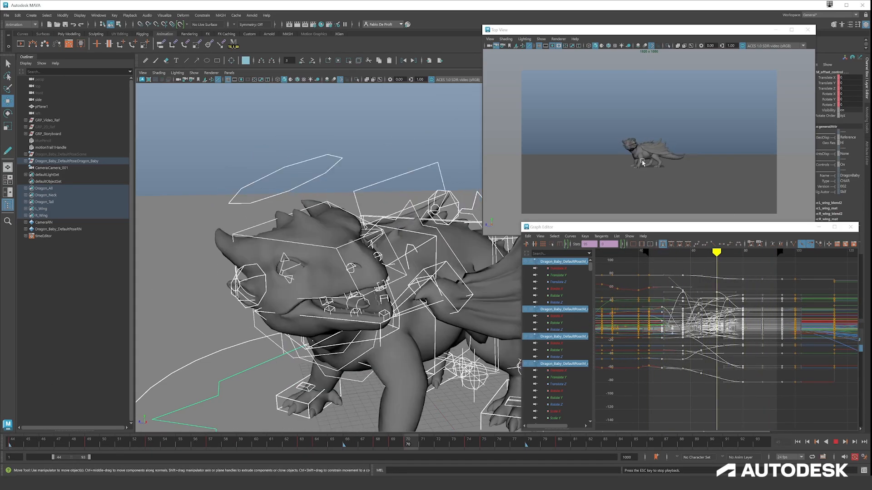
Step: Select the main spine control near frame 63 and examine its Translate Y curve
left_click_drag(226, 443, 309, 446)
left_click(346, 194)
right_click_drag(346, 195, 318, 195, "alt")
left_click_drag(346, 195, 307, 199, "alt")
left_click(390, 243)
left_click_drag(389, 244, 409, 268, "alt")
left_click(558, 275)
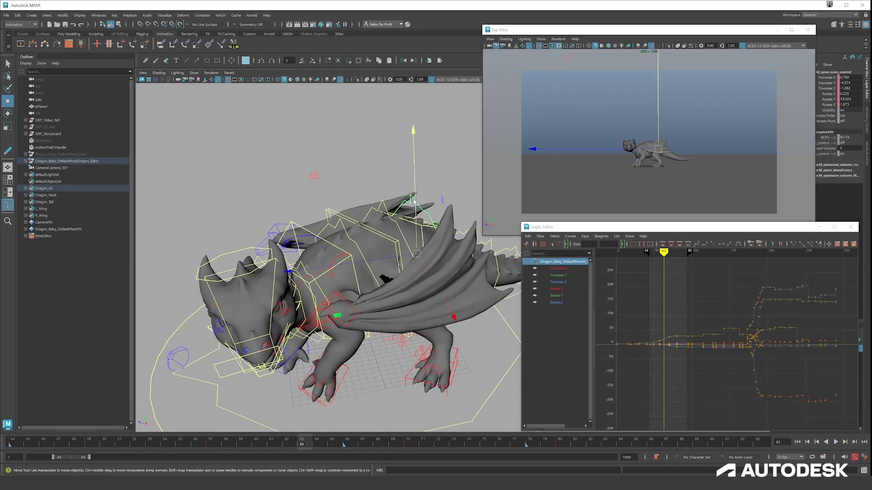
right_click_drag(657, 347, 762, 349, "alt")
Step: Inspect the body controls around frame 63 from several angles and play back the section
left_click(341, 329)
left_click_drag(340, 329, 408, 327, "alt")
mouse_move(313, 441)
left_mouse_down()
mouse_move(415, 438)
mouse_move(301, 442)
left_mouse_up()
left_click(388, 249)
left_click_drag(346, 273, 408, 273, "alt")
key("ctrl+z")
key("e")
key("w")
left_click(313, 210)
key("e")
key("w")
key("alt+v")
Step: Select a body control at frame 63, check its rotation curves and adjust its rotation around frame 66
left_click(302, 441)
left_click(291, 327)
left_click_drag(291, 327, 390, 345, "alt")
left_click(348, 191)
key("e")
left_click(559, 290)
left_click(556, 302)
right_click_drag(644, 273, 682, 277, "alt")
left_click_drag(300, 441, 345, 333)
left_click_drag(325, 196, 311, 214)
Step: Select the M_spine_4_control chest control at frame 70 for moving and scrub through the surrounding frames
left_click(411, 440)
left_click(349, 268)
key("w")
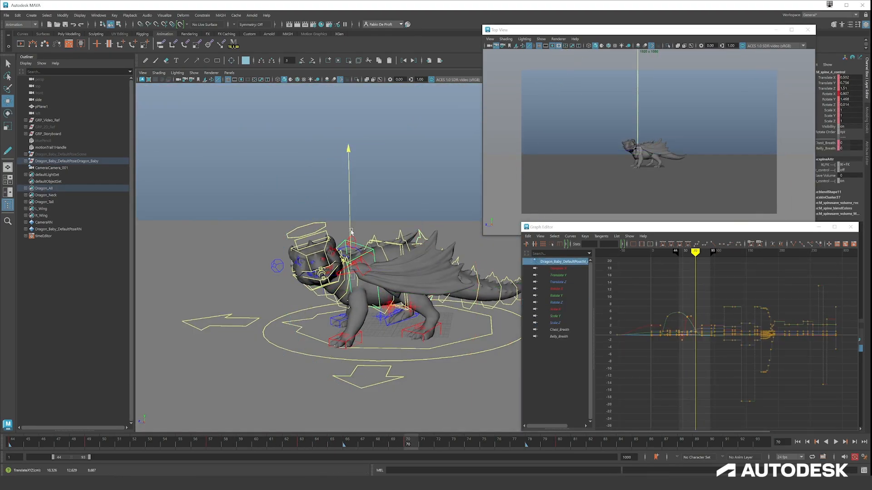
left_click_drag(291, 300, 383, 307, "alt")
left_click_drag(313, 443, 411, 408)
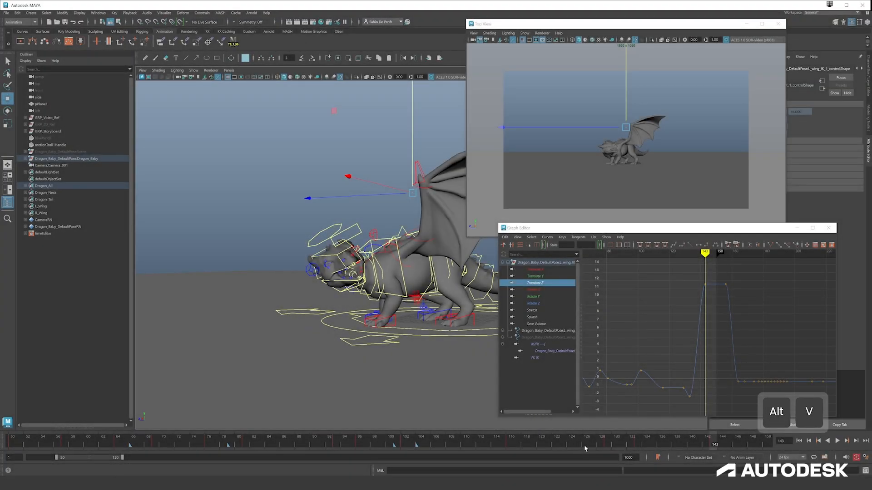
Step: Scrub and repeatedly play the crouch before the wings open, starting from about frames 116 and 103
left_click_drag(585, 448, 666, 441)
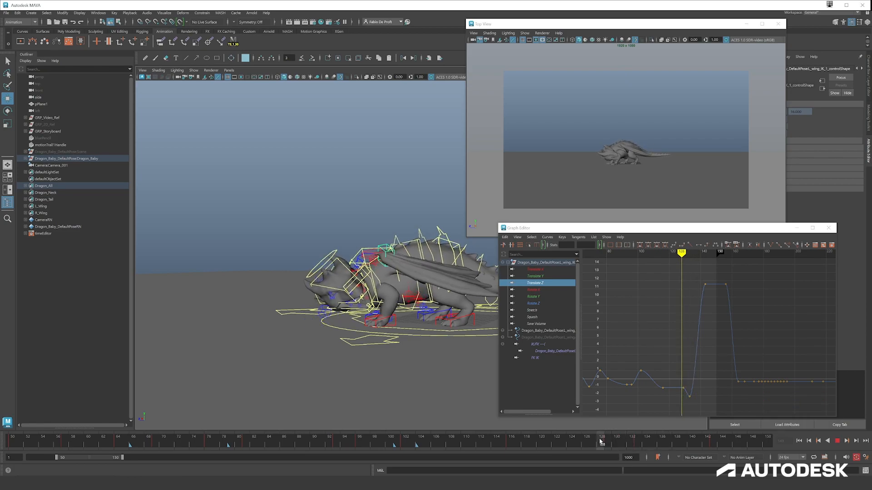
key("alt+v")
key("alt+v")
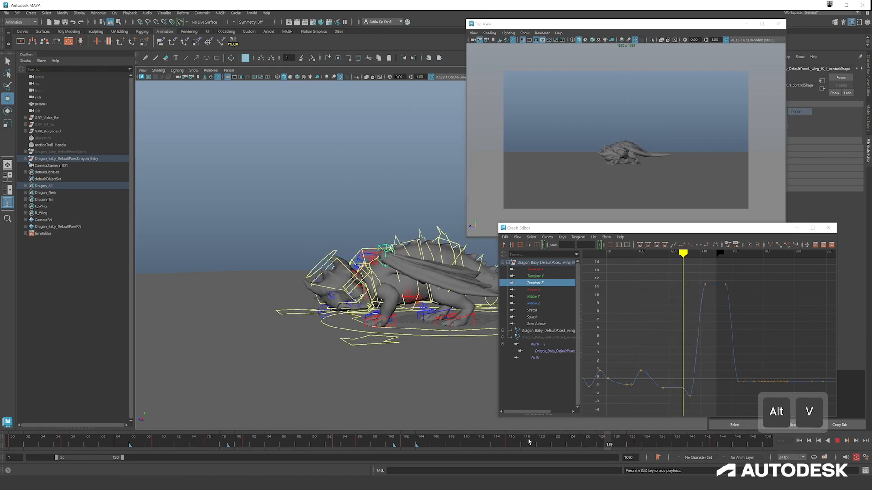
key("alt+v")
left_click(515, 443)
key("alt+v")
key("alt+v")
left_click(412, 442)
key("alt+v")
key("alt+v")
left_click_drag(555, 440, 592, 440)
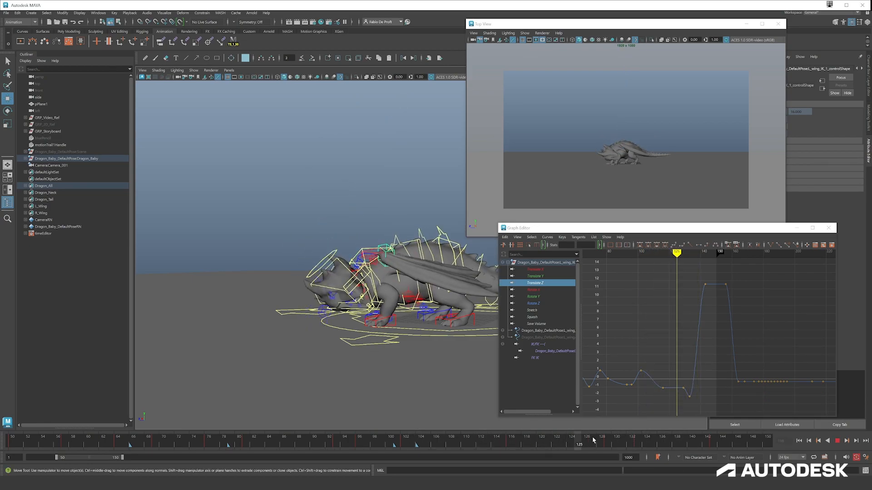
Step: Play back and scrub the wing opening from frame 133 onward
left_click(636, 446)
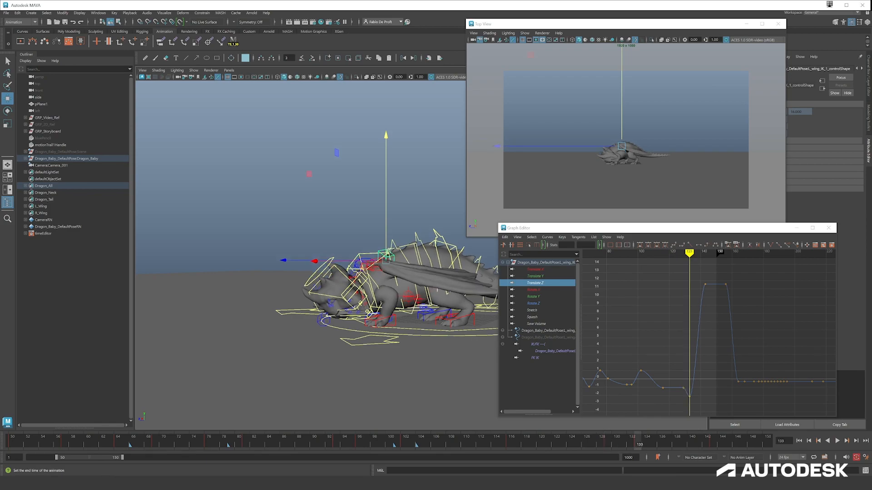
key("alt+v")
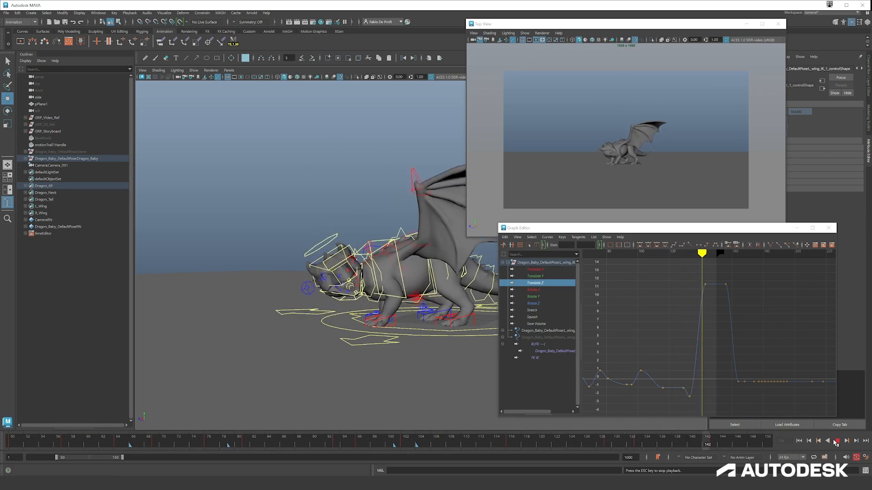
left_click_drag(609, 444, 695, 445)
key("alt+v")
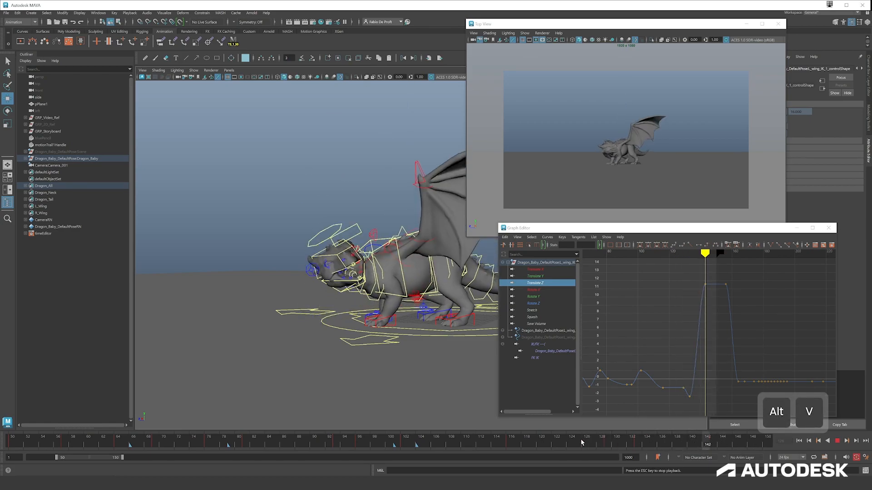
Step: Review the crouch and wing opening by repeatedly playing the animation from frame 105
left_click(495, 437)
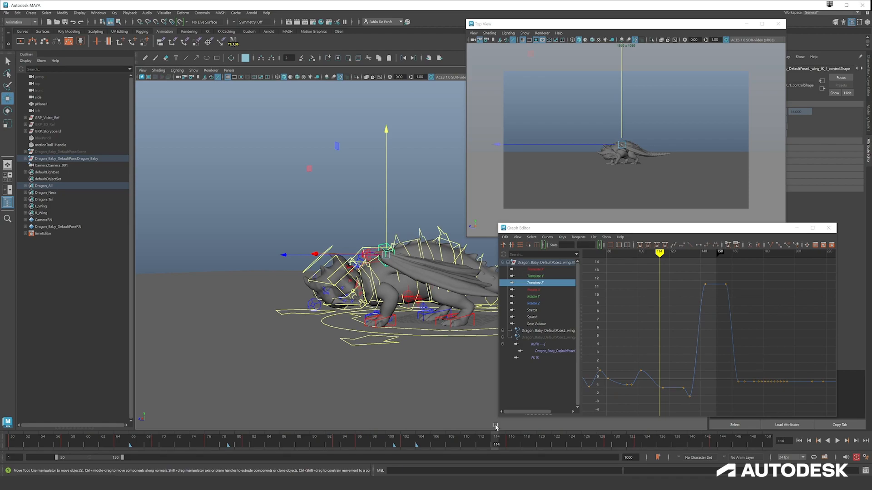
left_click_drag(495, 447, 427, 444)
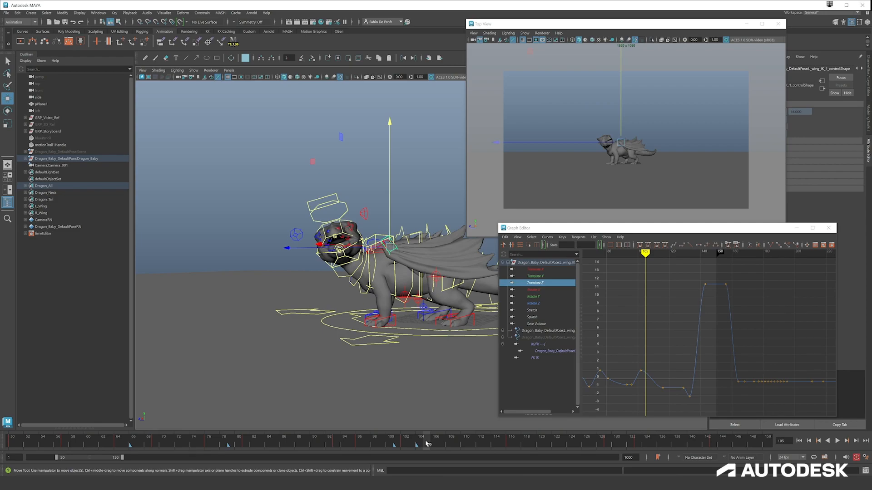
key("alt+v")
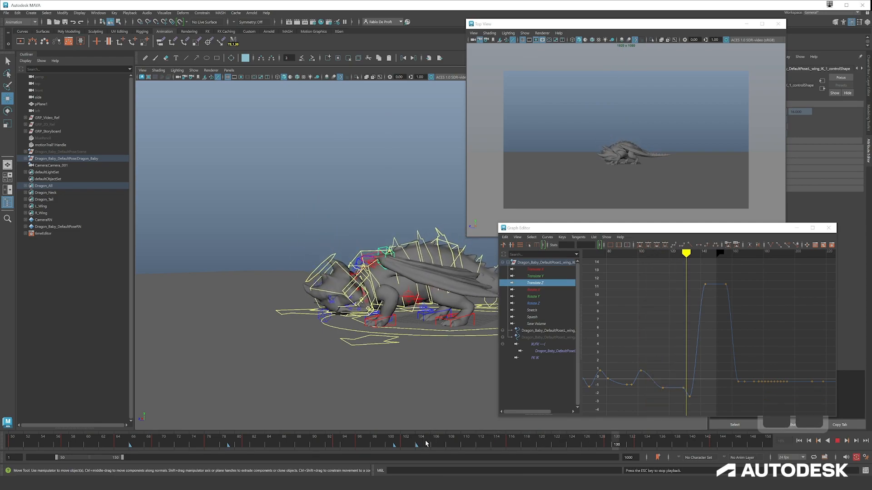
key("alt+v")
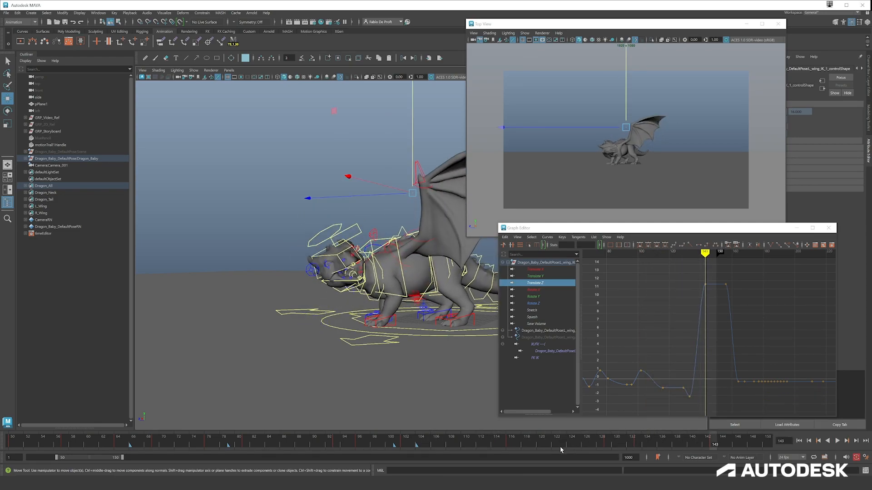
key("alt+v")
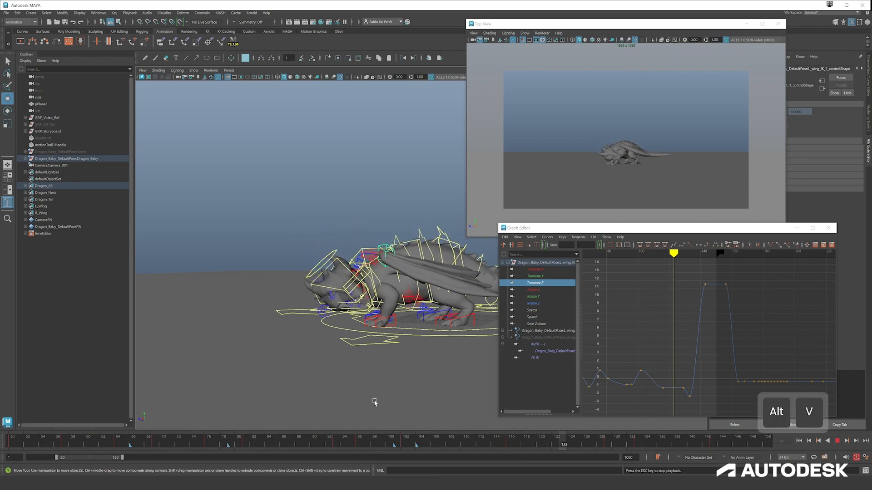
key("alt+v")
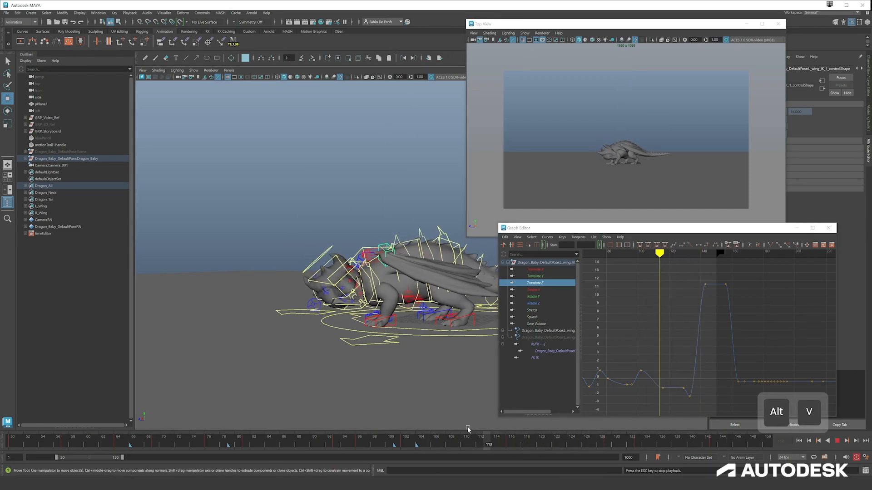
key("alt+v")
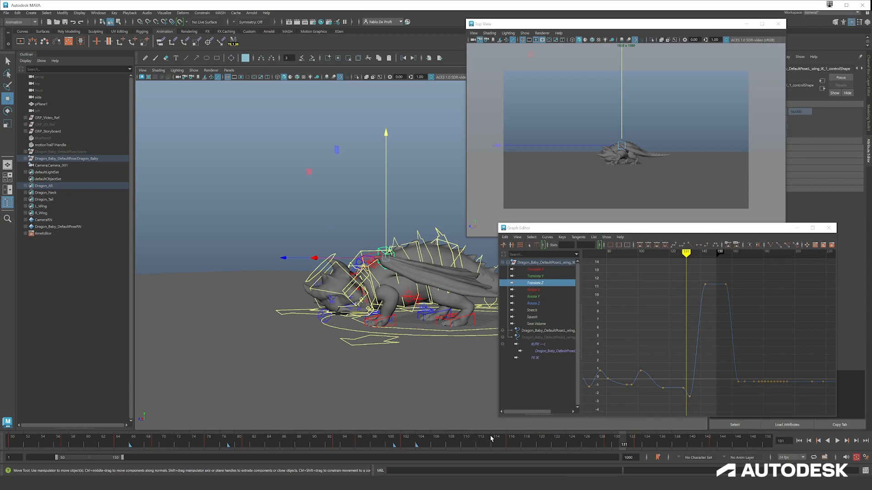
key("alt+v")
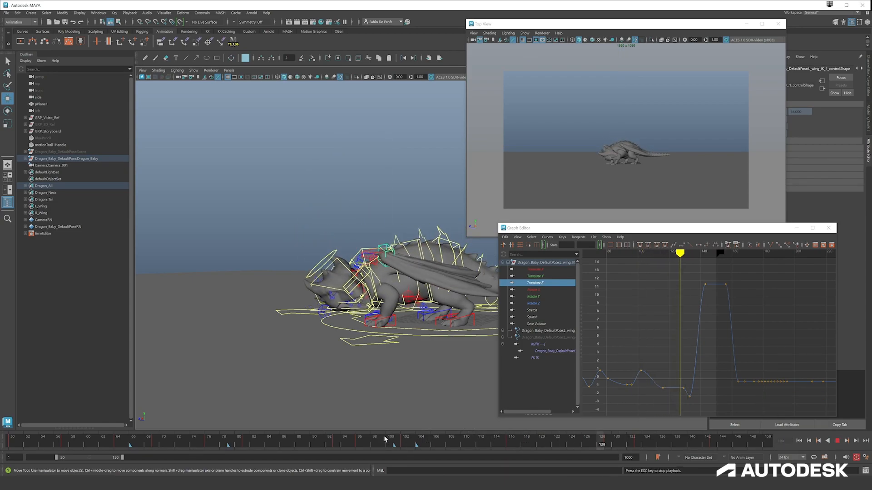
key("alt+v")
key("alt+v")
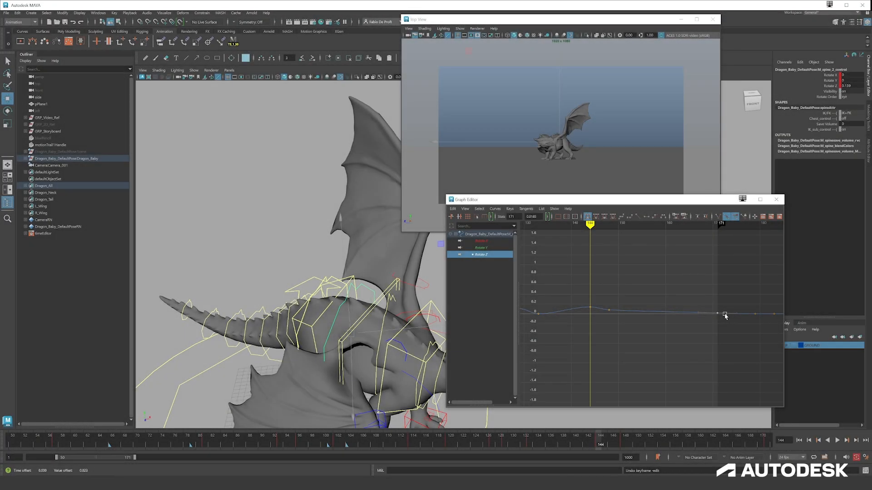
Step: Examine the dragon's spine, chest and shoulders at frame 144 from several angles
left_click(388, 297)
left_click(365, 286)
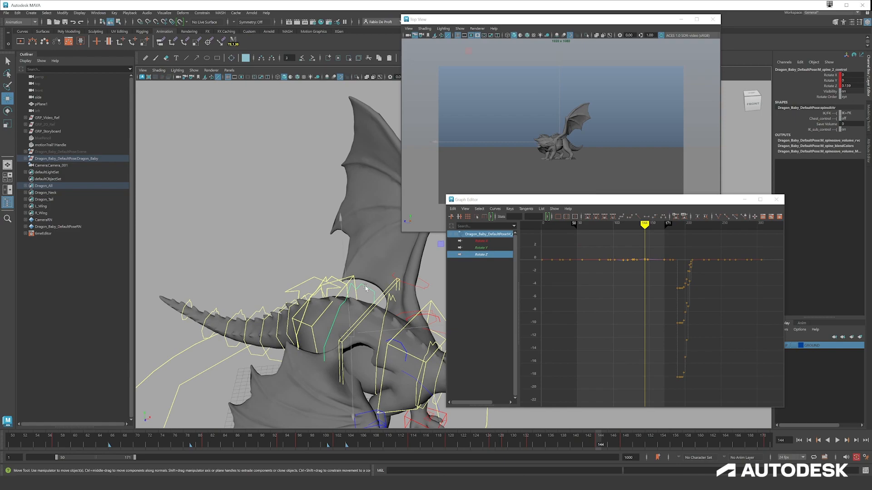
left_click_drag(363, 288, 334, 313, "alt")
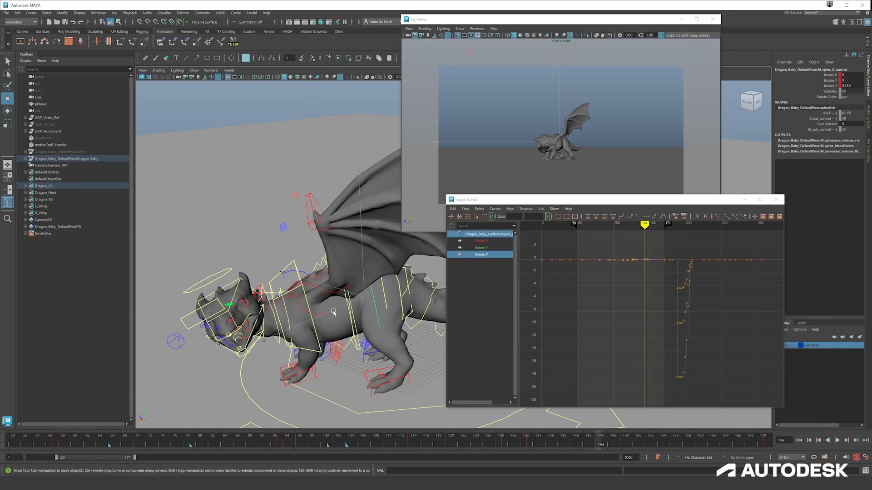
right_click_drag(334, 312, 353, 259, "alt")
left_click_drag(352, 259, 323, 247, "alt")
middle_click_drag(323, 247, 349, 222, "alt")
scroll(304, 231, "up", 1)
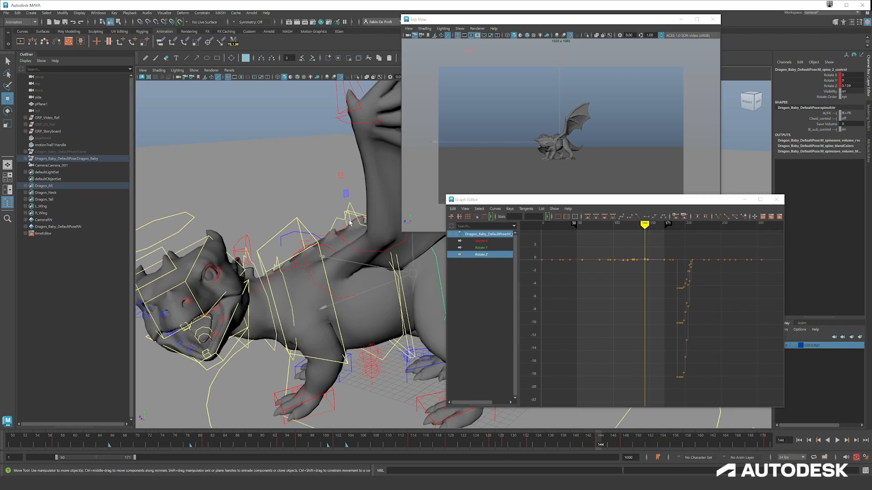
scroll(366, 239, "down", 2)
left_click_drag(366, 240, 380, 250, "alt")
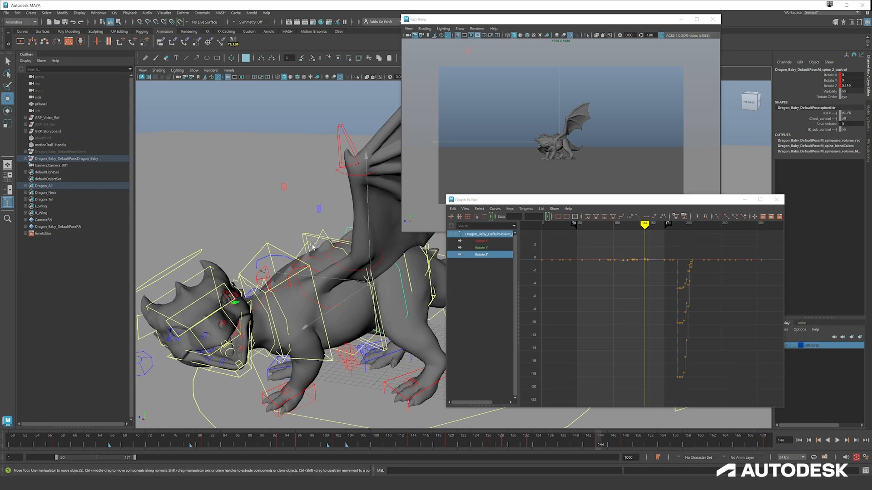
Step: Select the first FK neck control and scrub the timeline to around frame 187
left_click(277, 294)
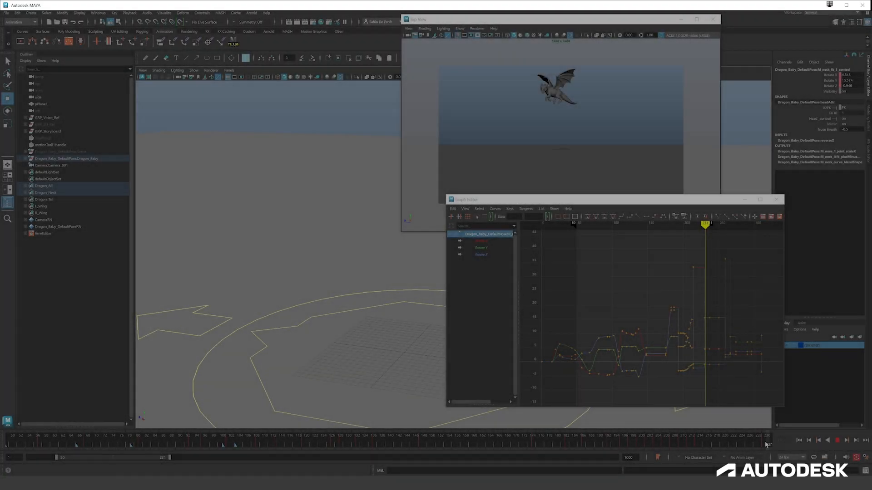
mouse_move(765, 445)
left_mouse_down()
mouse_move(604, 443)
mouse_move(727, 431)
mouse_move(591, 434)
mouse_move(721, 436)
mouse_move(794, 410)
mouse_move(530, 415)
mouse_move(770, 395)
mouse_move(515, 398)
mouse_move(501, 395)
mouse_move(542, 391)
mouse_move(492, 389)
left_mouse_up()
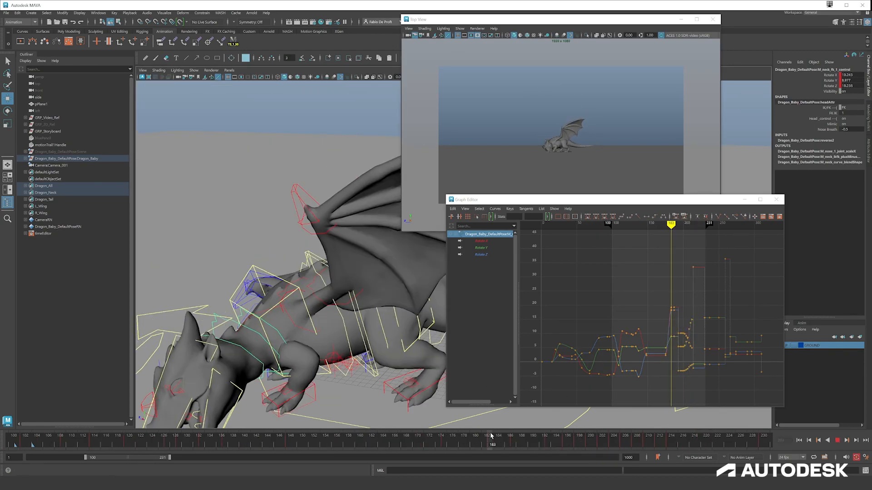
mouse_move(491, 437)
left_mouse_down()
mouse_move(421, 438)
mouse_move(507, 443)
left_mouse_up()
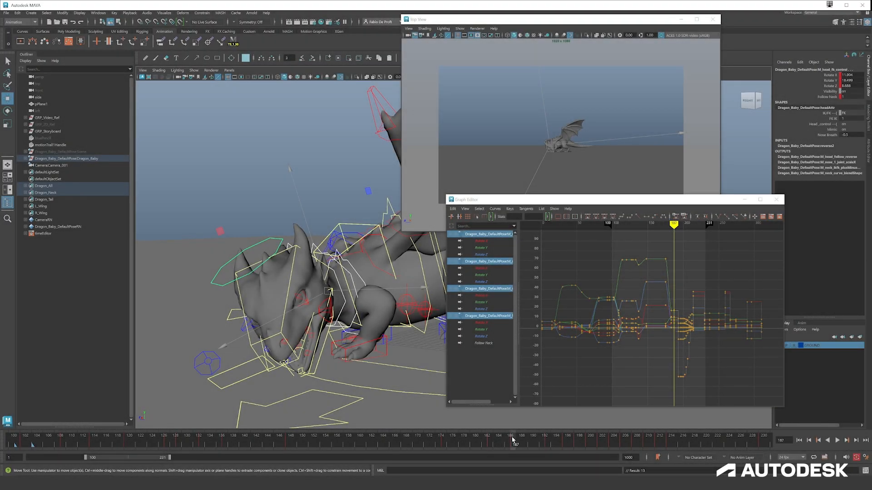
Step: Key the rotation of the selected neck and head controls at frame 184
mouse_move(512, 439)
left_mouse_down()
mouse_move(476, 441)
mouse_move(497, 441)
left_mouse_up()
key("e")
key("shift+e")
scroll(708, 364, "up", 3)
middle_click_drag(708, 363, 634, 322, "alt")
scroll(620, 352, "up", 4)
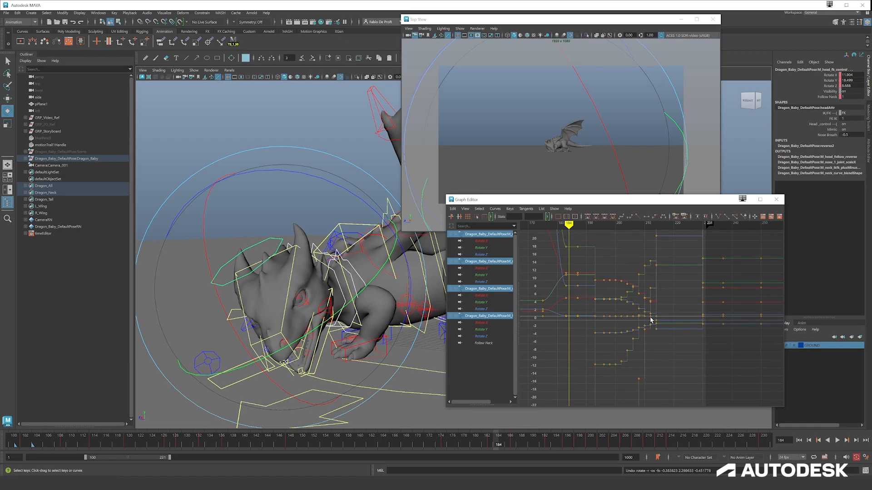
Step: Select all members of the Dragon_All set and smooth their keys around frame 184 with auto tangents
left_click(79, 186)
right_click(79, 186)
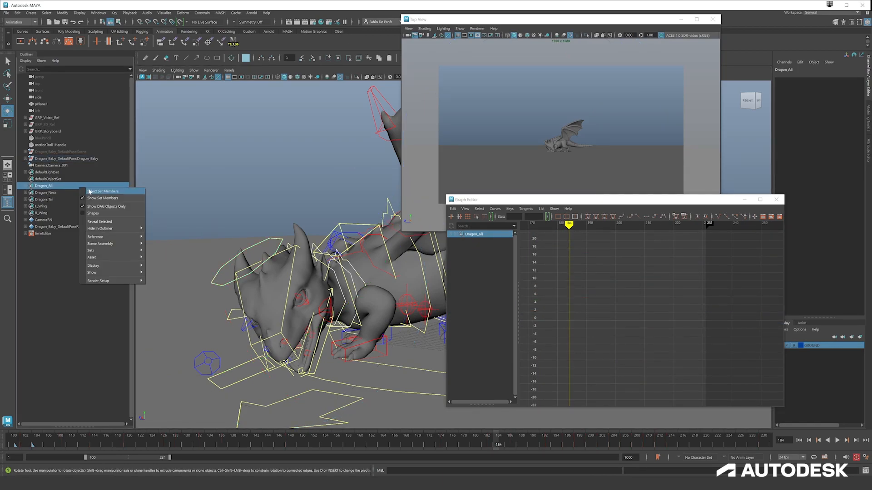
left_click(87, 191)
scroll(702, 334, "up", 6)
middle_click_drag(702, 334, 548, 317, "alt")
left_click_drag(584, 248, 624, 385)
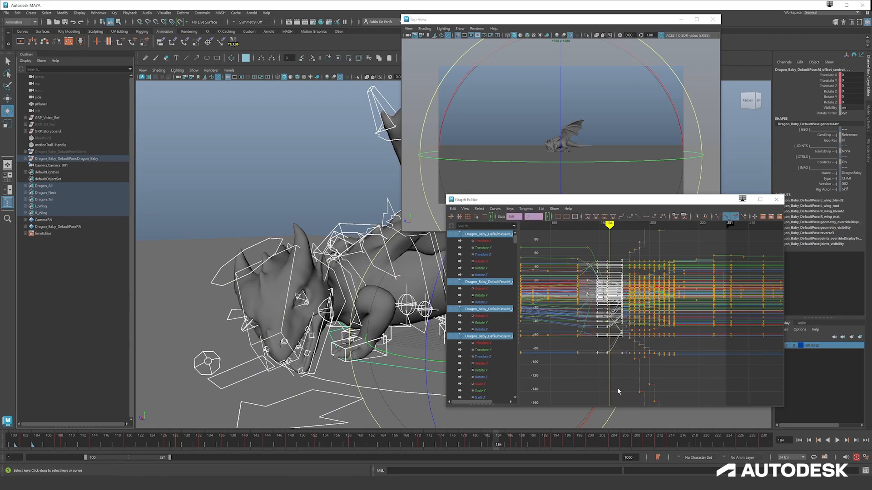
key("comma")
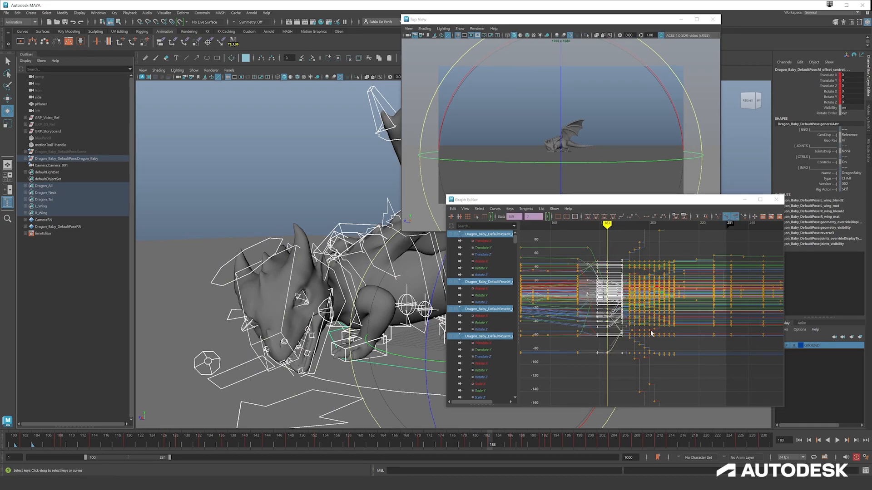
left_click(587, 217)
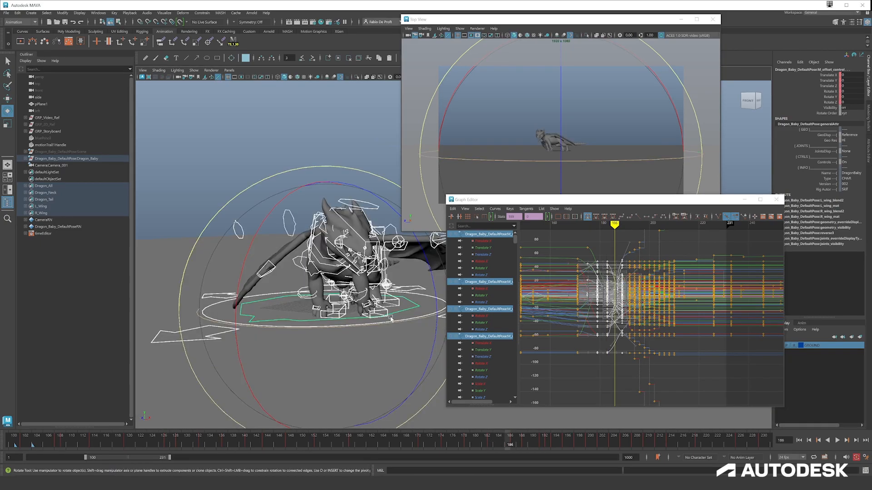
Step: Move the separate camera view aside and review the dragon's motion around frames 184 to 186 from several angles
left_click_drag(422, 314, 340, 314, "alt")
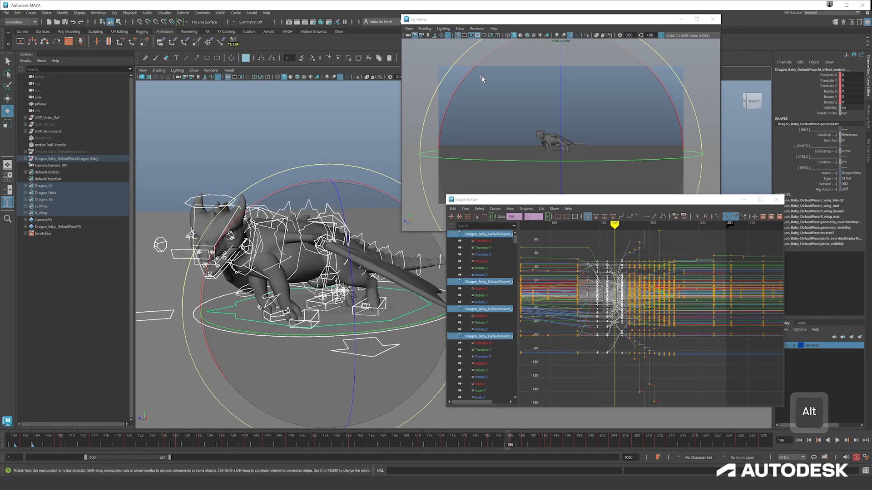
left_click_drag(507, 21, 574, 16)
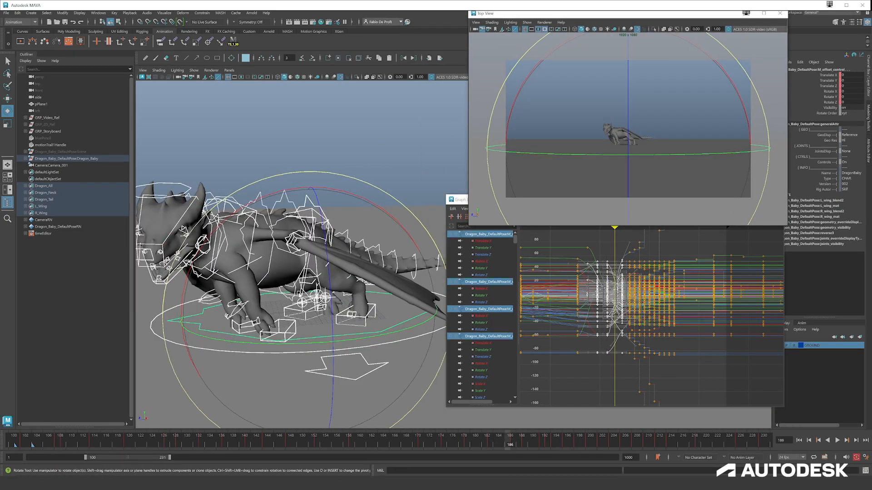
left_click_drag(227, 328, 271, 335, "alt")
key("alt+period")
left_click_drag(493, 445, 492, 425)
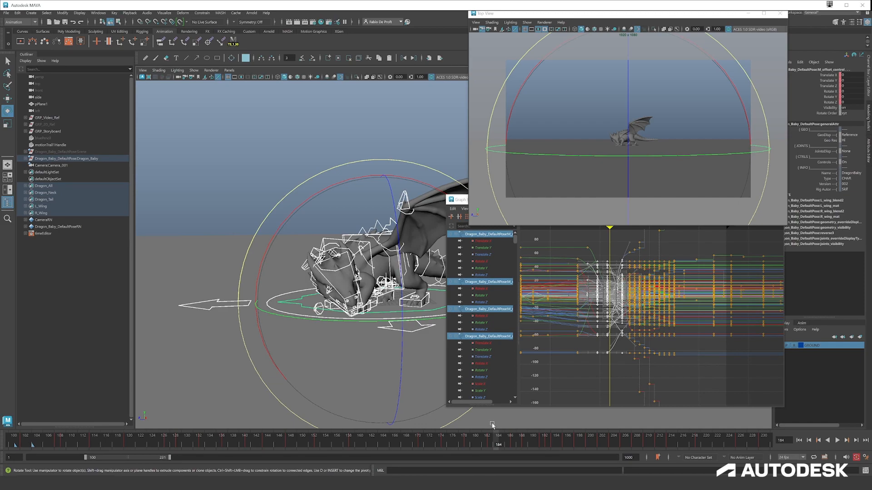
left_click_drag(371, 391, 353, 389, "alt")
right_click_drag(352, 389, 358, 388, "alt")
left_click_drag(357, 388, 352, 352, "alt")
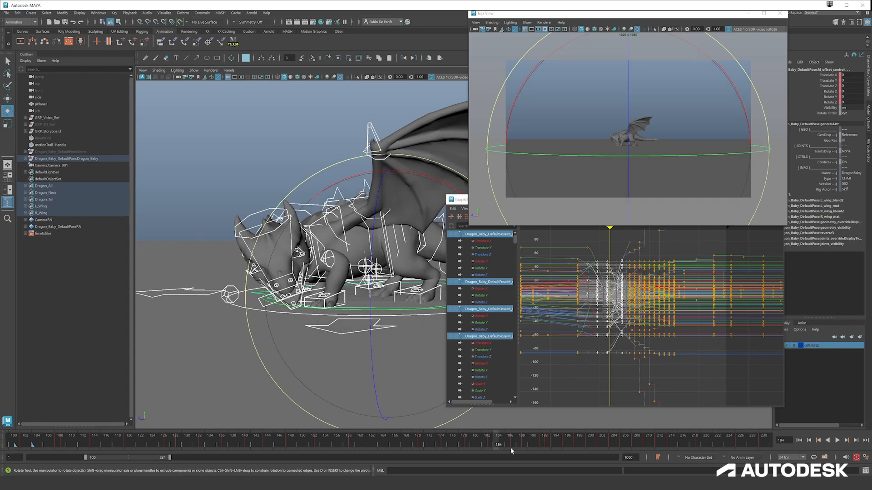
key("alt+v")
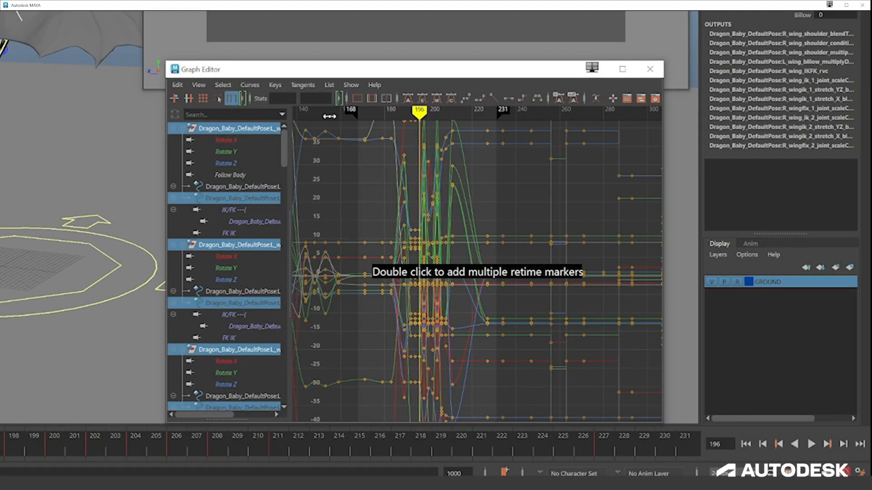
Step: Add retime markers to the wing curves at frames 196 and 211 and around frame 227
left_click(368, 101)
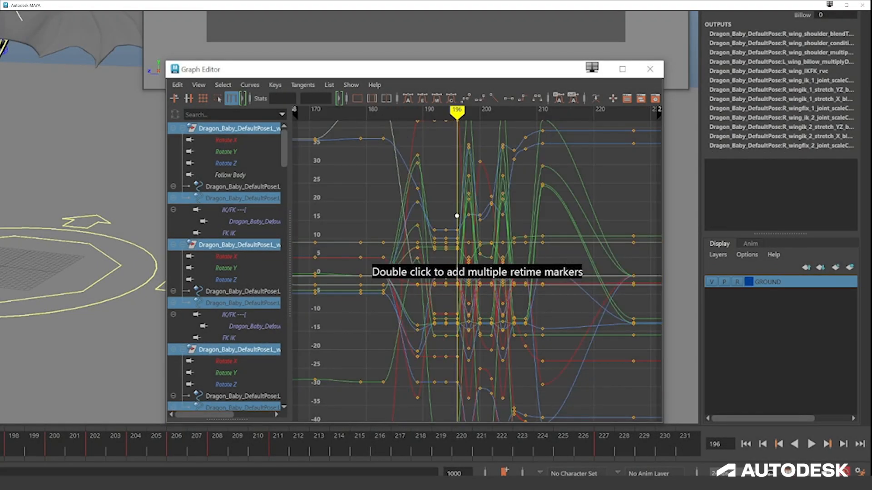
double_click(457, 216)
scroll(488, 226, "down", 3)
left_click_drag(471, 119, 575, 115)
double_click(575, 123)
left_click_drag(575, 117, 511, 122)
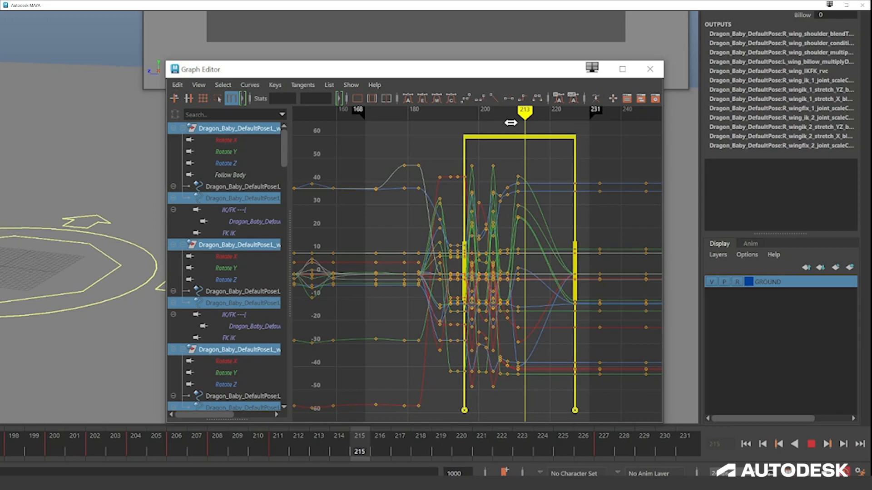
left_click_drag(511, 123, 518, 122)
double_click(518, 122)
Step: Retime the wing curves by shifting the middle marker to around frame 216, and play back the result
middle_click_drag(551, 266, 474, 237, "alt")
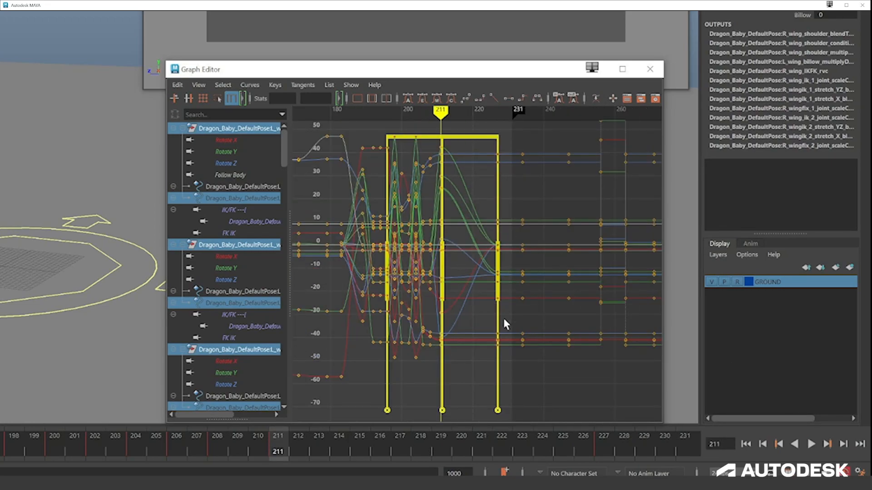
right_click_drag(504, 320, 517, 253, "alt")
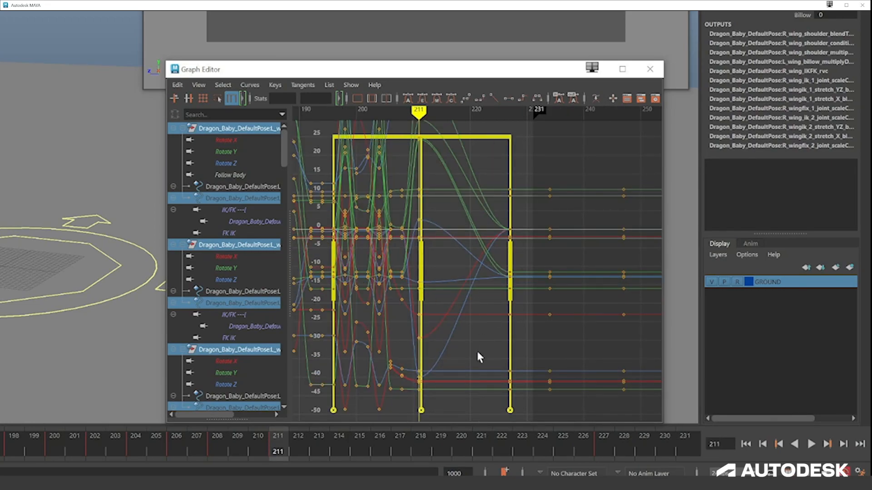
scroll(562, 260, "down", 3)
middle_click_drag(562, 260, 511, 243, "alt")
scroll(471, 245, "up", 3)
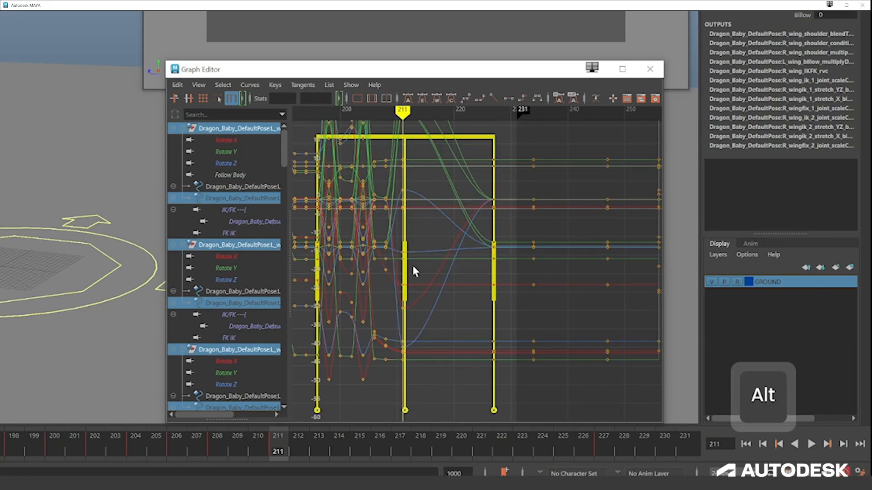
left_click_drag(405, 270, 436, 270)
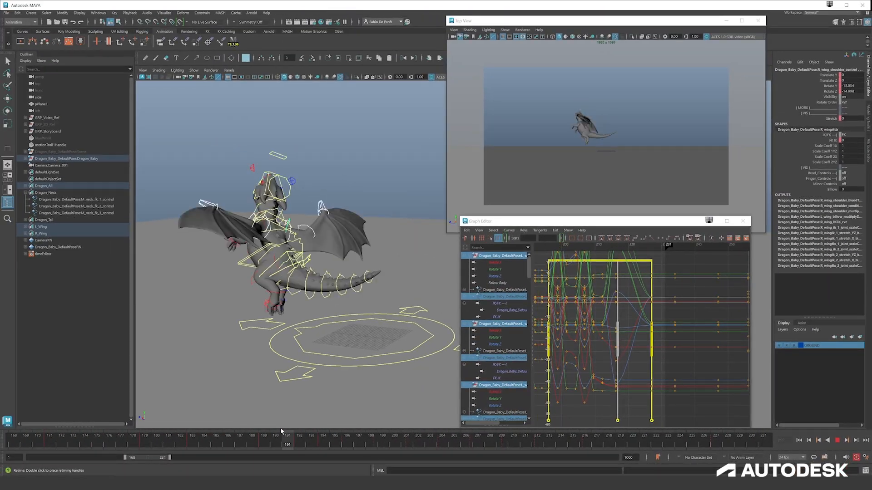
key("alt+v")
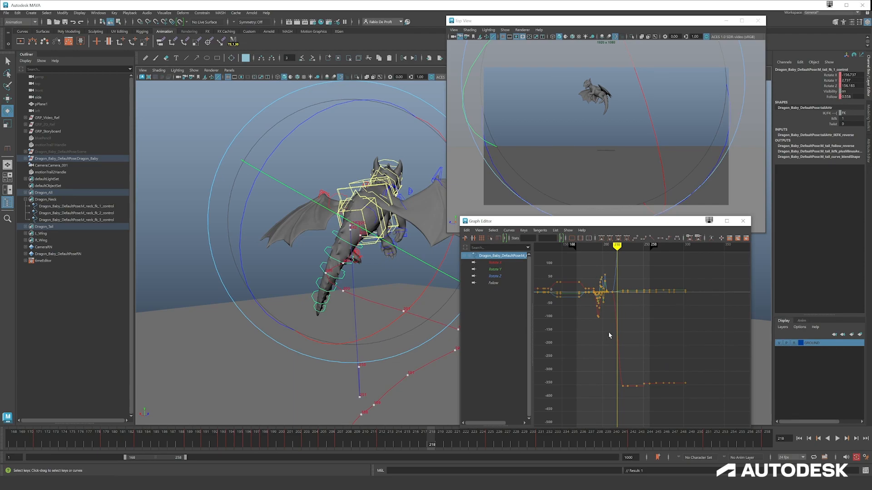
Step: Inspect the first tail FK control's offset Rotate X and Rotate Z keys during playback and undo the last key edit
right_click_drag(645, 284, 609, 288, "alt")
left_click_drag(603, 278, 665, 304)
left_click_drag(621, 399, 661, 415)
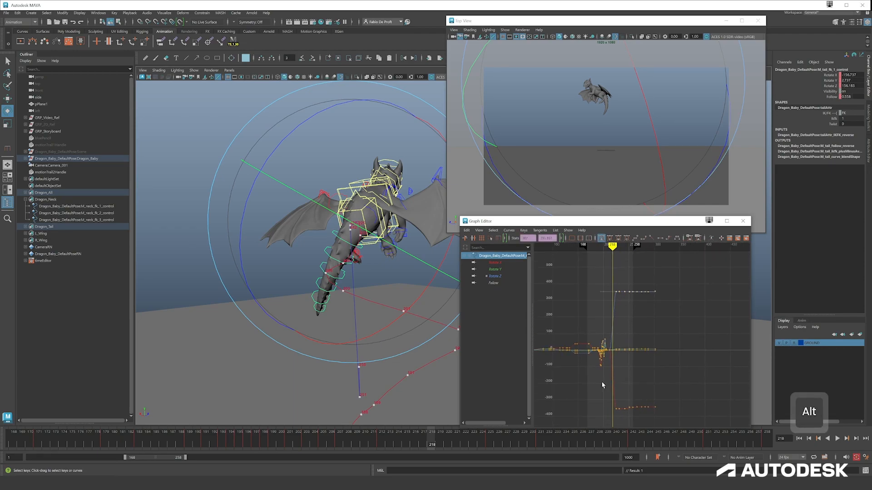
middle_click_drag(691, 399, 685, 379, "alt")
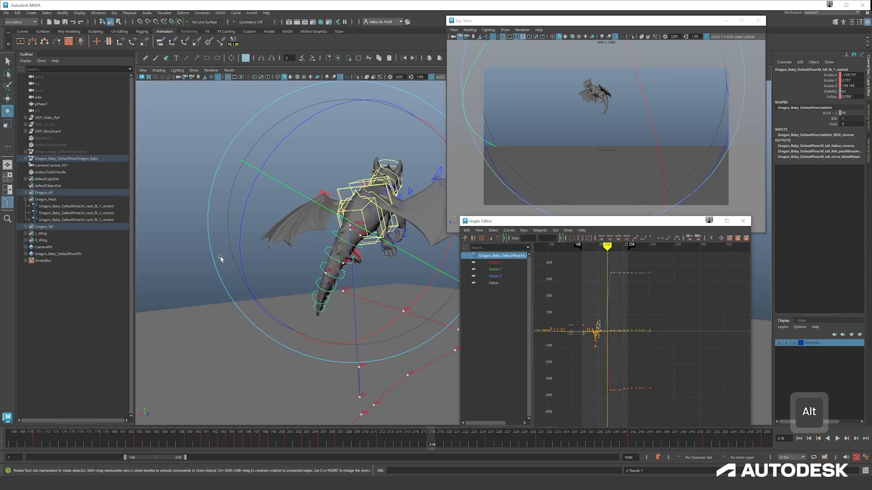
key("w")
left_click_drag(595, 371, 688, 399)
key("alt+v")
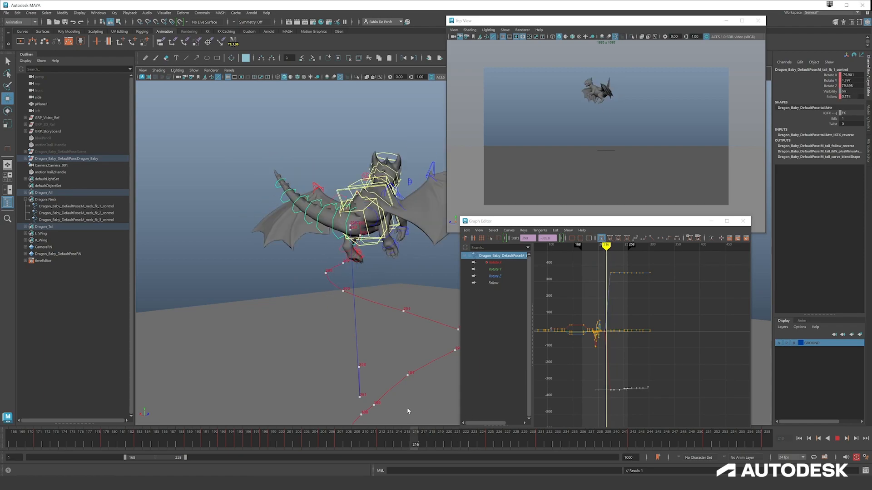
key("ctrl+z")
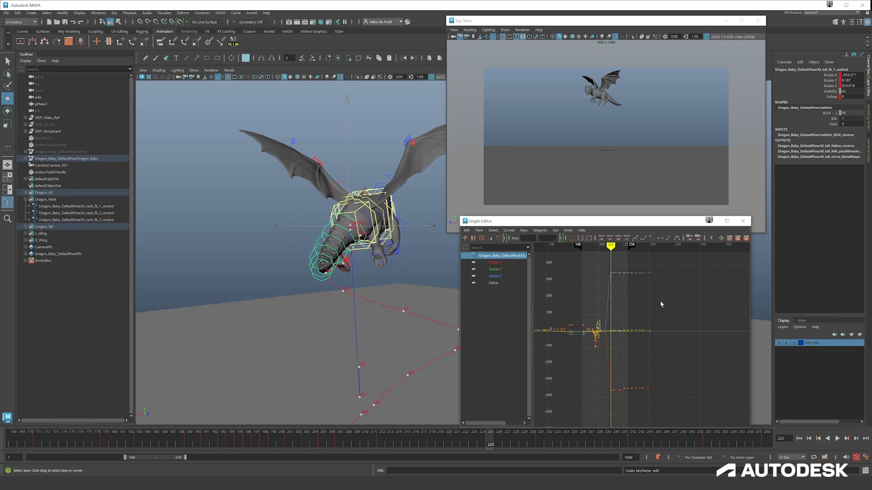
Step: Raise the first tail FK control's offset Rotate X keys by about 360 so they line up near zero
left_click_drag(593, 374, 717, 410)
key("shift")
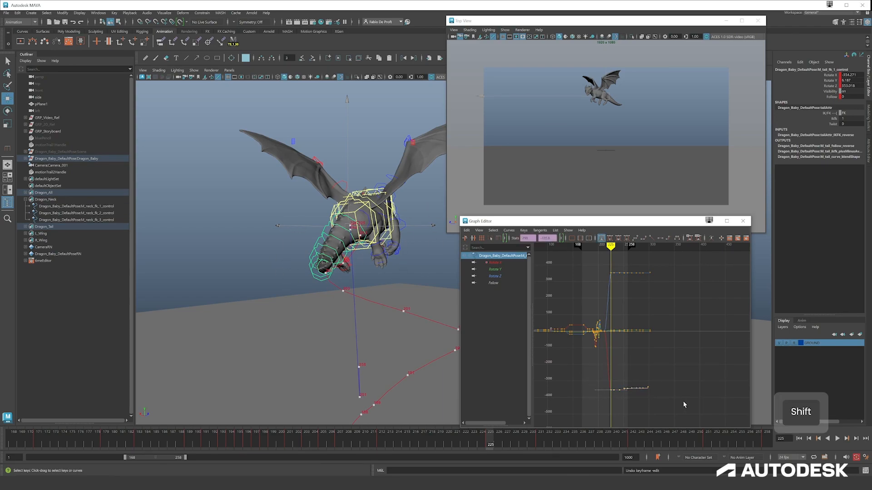
left_click_drag(584, 366, 738, 419, "shift")
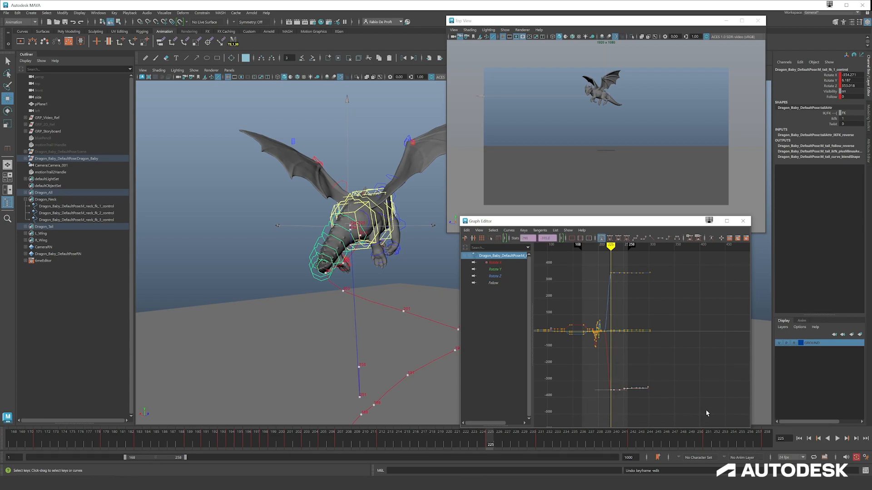
middle_click_drag(703, 410, 701, 350, "shift")
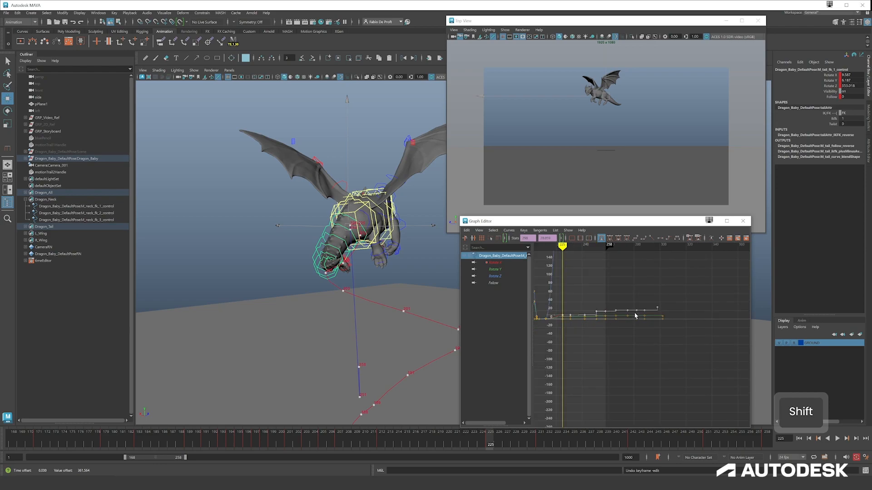
key("f")
scroll(640, 320, "down", 3)
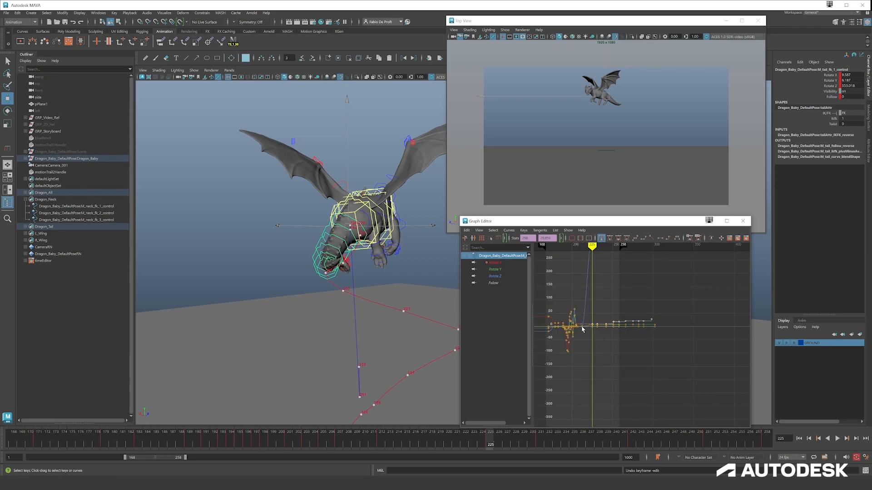
key("ctrl")
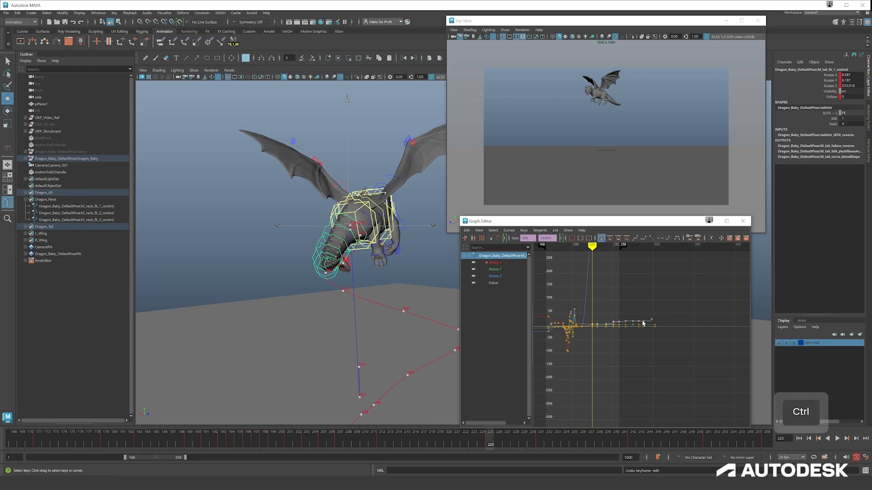
middle_click_drag(656, 328, 658, 352, "shift")
key("a")
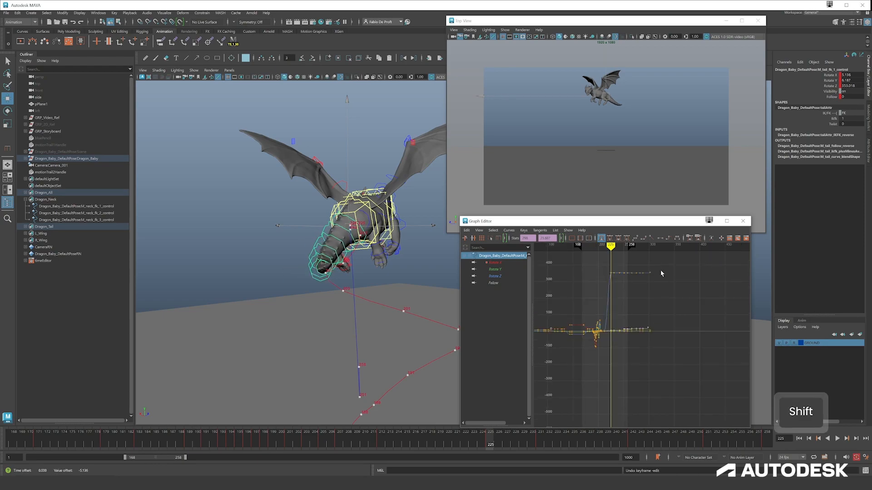
Step: Lower the first tail FK control's offset Rotate Z keys by about 353 and play back the tail motion
middle_click_drag(590, 284, 673, 343, "shift")
key("alt+v")
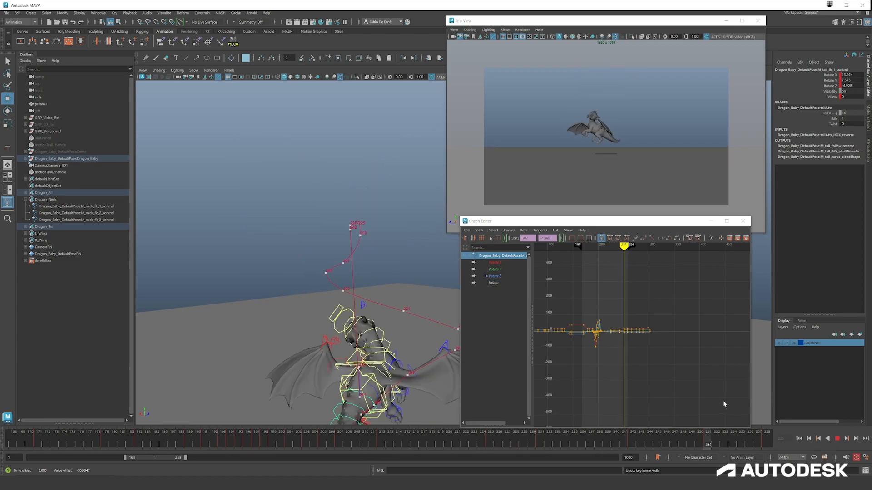
key("alt+v")
key("alt+v")
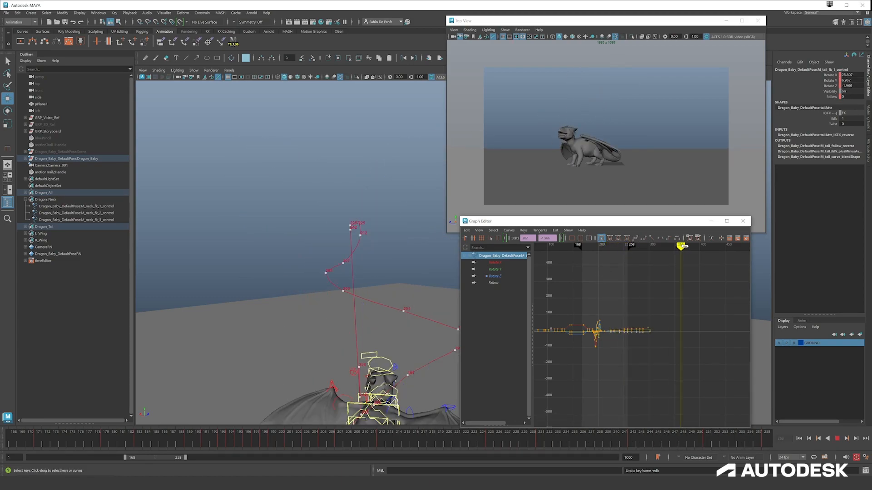
left_click_drag(597, 251, 635, 241)
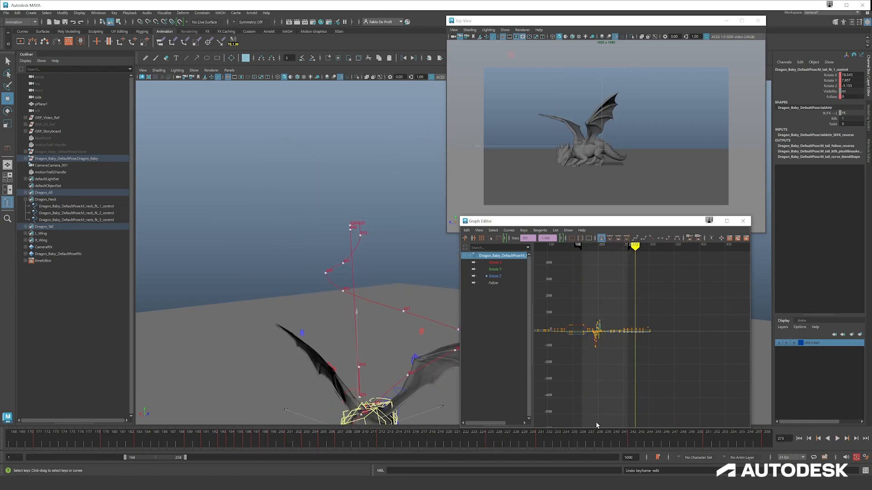
key("alt+v")
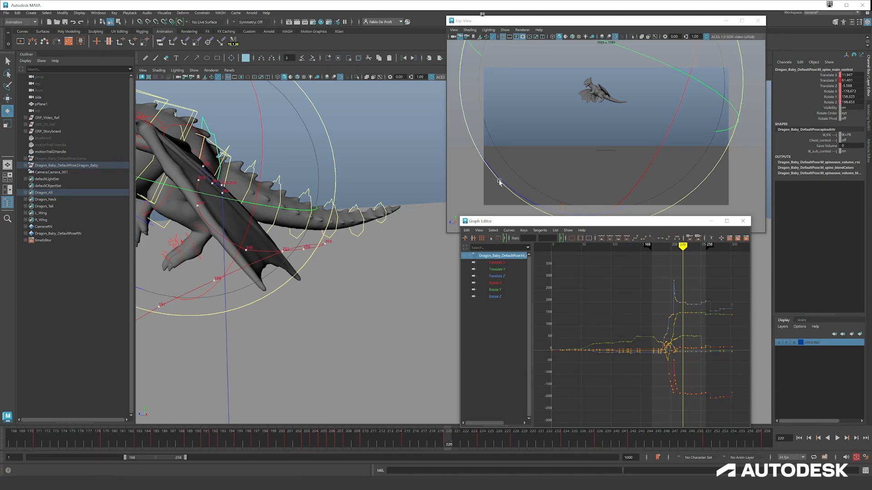
Step: Select all members of the Dragon_All set and frame their curves from frame 220 onward
right_click(62, 198)
left_click(70, 198)
scroll(713, 358, "up", 3)
middle_click_drag(702, 357, 581, 362, "alt")
scroll(612, 332, "up", 3)
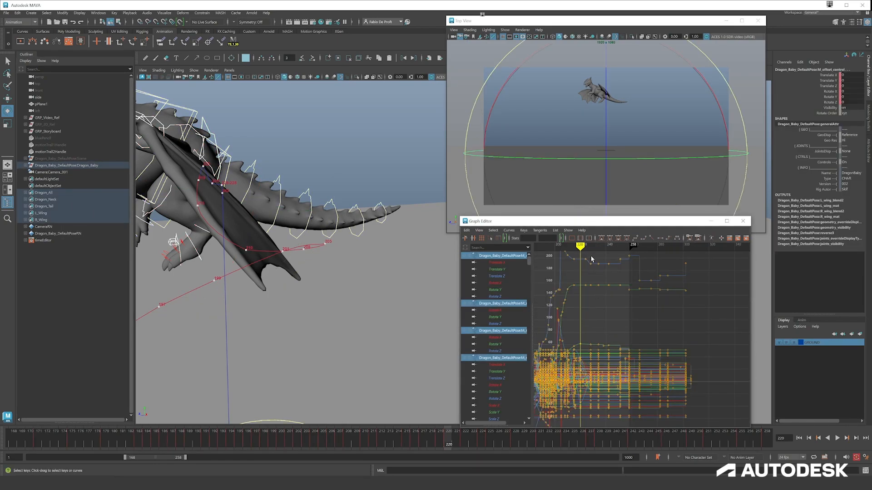
Step: Play back the flight and set the playback range to frames 196 to 271
key("alt+v")
mouse_move(631, 248)
left_mouse_down()
mouse_move(615, 249)
mouse_move(652, 248)
mouse_move(629, 250)
mouse_move(639, 248)
left_mouse_up()
right_click_drag(642, 340, 623, 298, "alt")
left_click_drag(185, 457, 192, 457)
left_click_drag(125, 458, 142, 458)
Step: Smooth all the dragon's flight keys from about frame 220 onward with auto tangents and scrub to frame 238
right_click_drag(632, 314, 608, 291, "alt")
left_click_drag(605, 282, 643, 409)
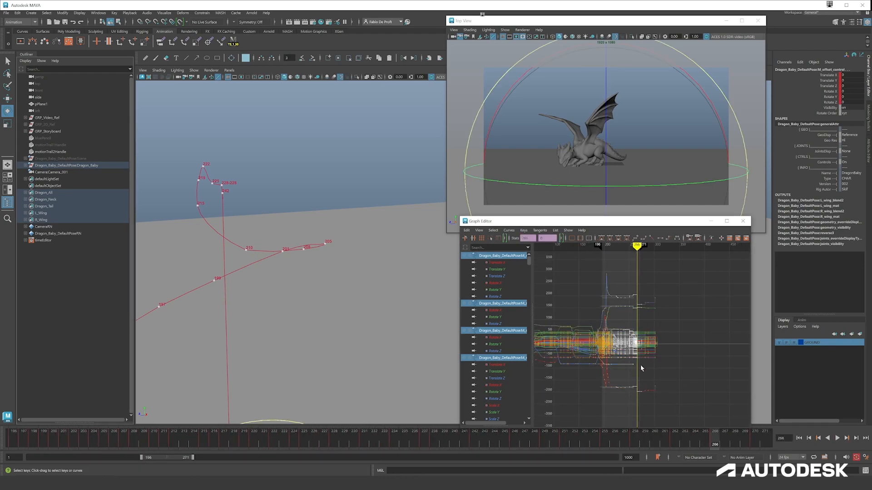
key("alt+v")
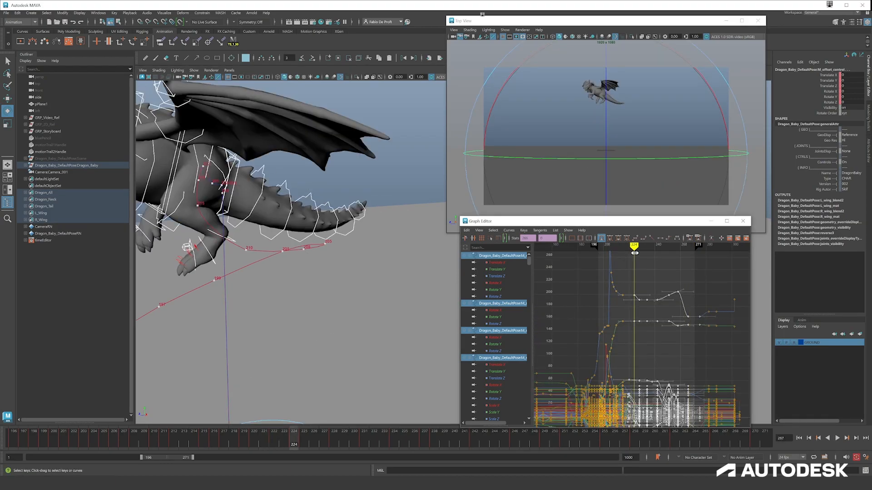
left_click_drag(635, 253, 660, 259)
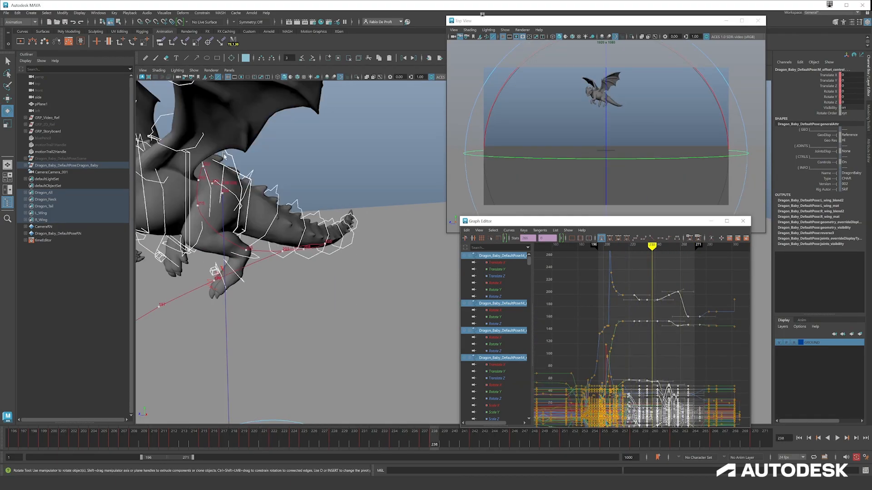
Step: Lower a key on the main spine control's Translate Y curve, then delete the selected key
left_click(216, 154)
left_click(508, 270)
key("f")
mouse_move(647, 246)
left_mouse_down()
mouse_move(566, 249)
mouse_move(648, 247)
left_mouse_up()
left_click(632, 290)
middle_click_drag(634, 271, 634, 277, "shift")
left_click_drag(649, 246, 609, 245)
key("Delete")
Step: Play back and scrub the dragon's flight between about frames 222 and 242, viewing the whole body from the side
key("alt+v")
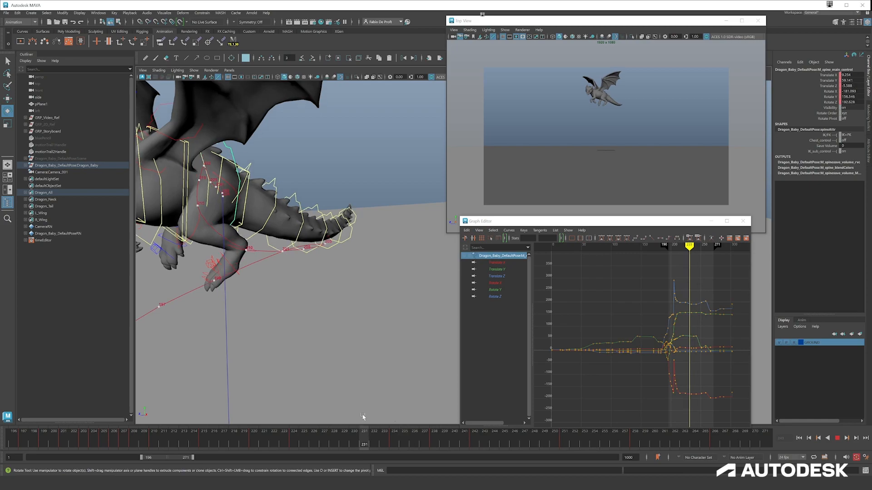
key("alt+v")
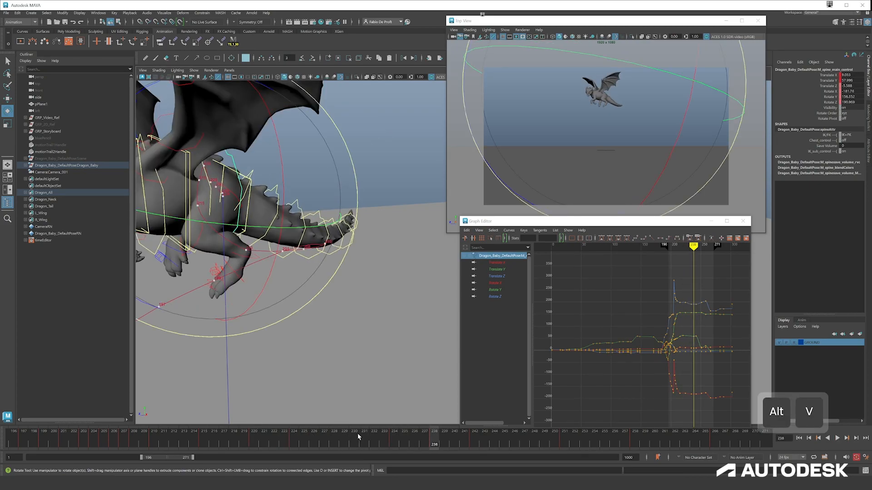
key("alt+v")
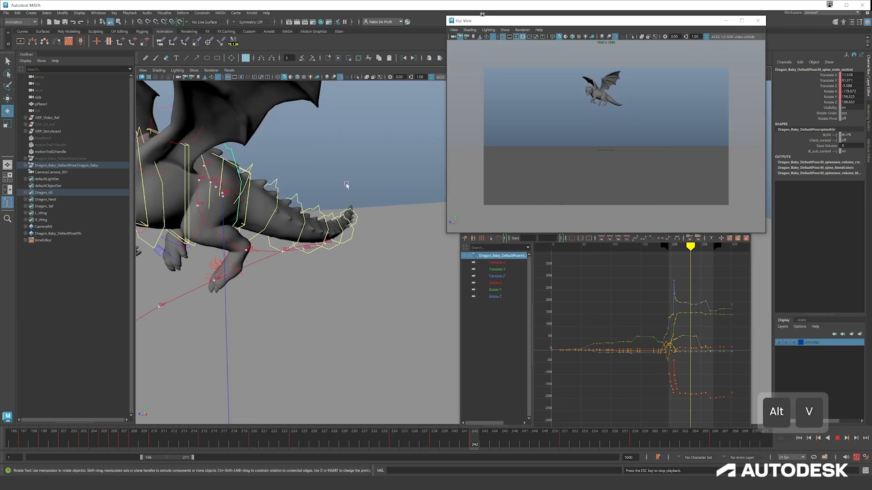
key("alt+v")
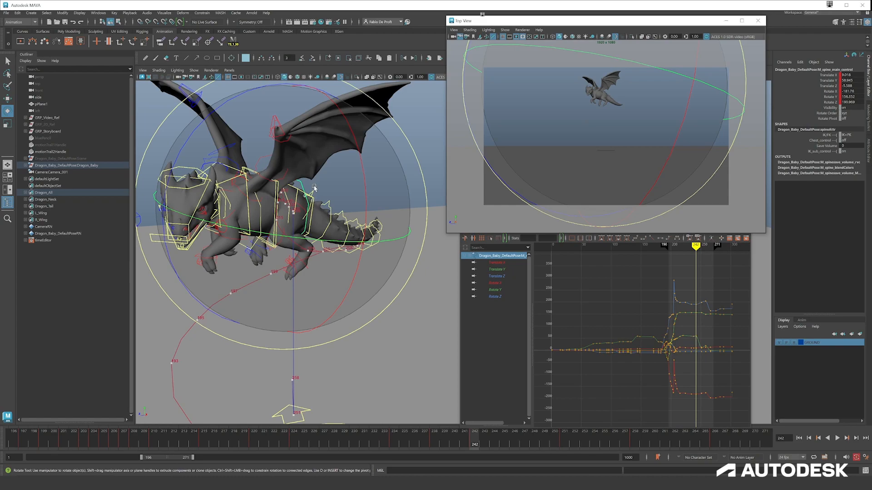
left_click_drag(377, 273, 342, 259, "alt")
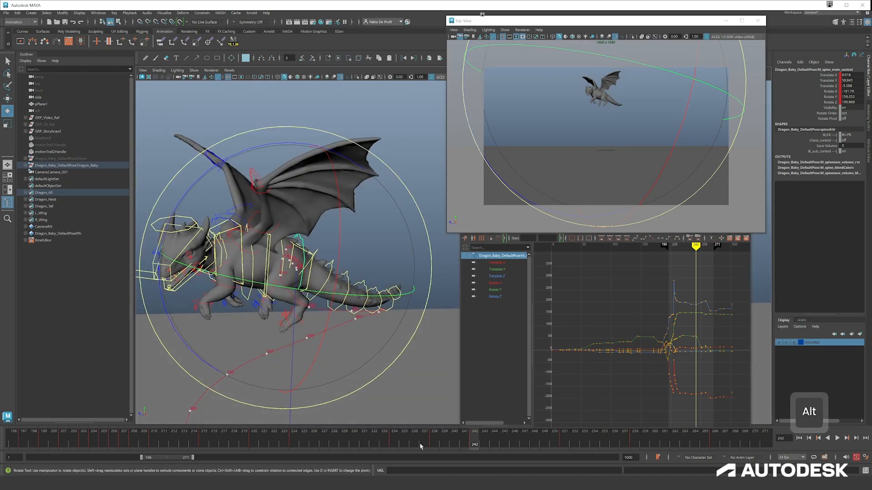
left_click_drag(420, 442, 278, 427)
key("alt+v")
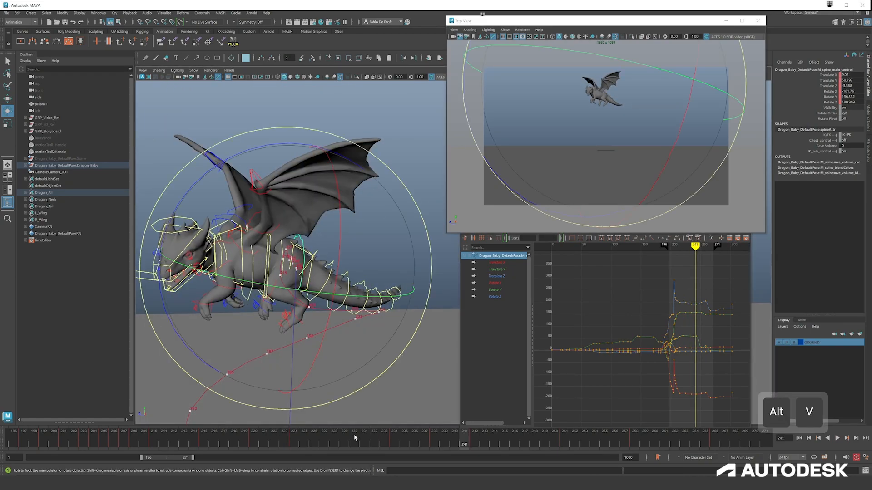
key("alt+v")
mouse_move(362, 436)
left_mouse_down()
mouse_move(245, 435)
mouse_move(368, 443)
left_mouse_up()
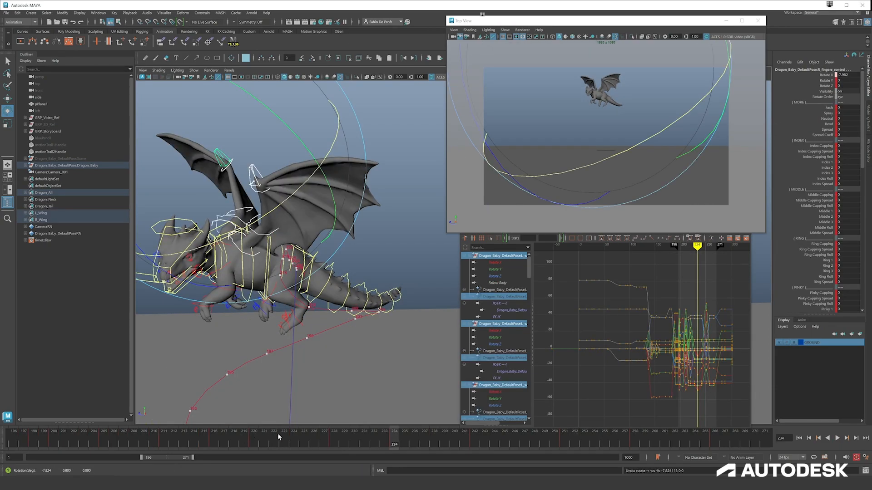
key("alt+v")
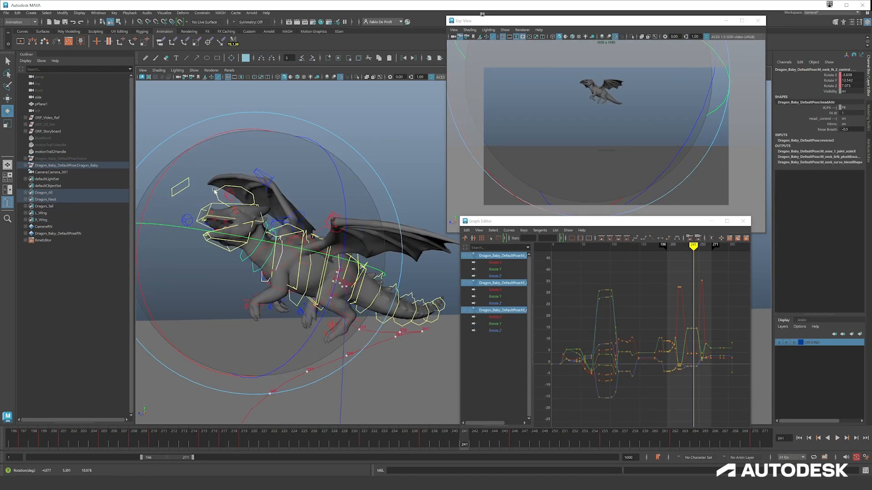
Step: Rotate the neck FK controls at frame 241 to lower the dragon's raised head
left_click_drag(228, 192, 217, 200)
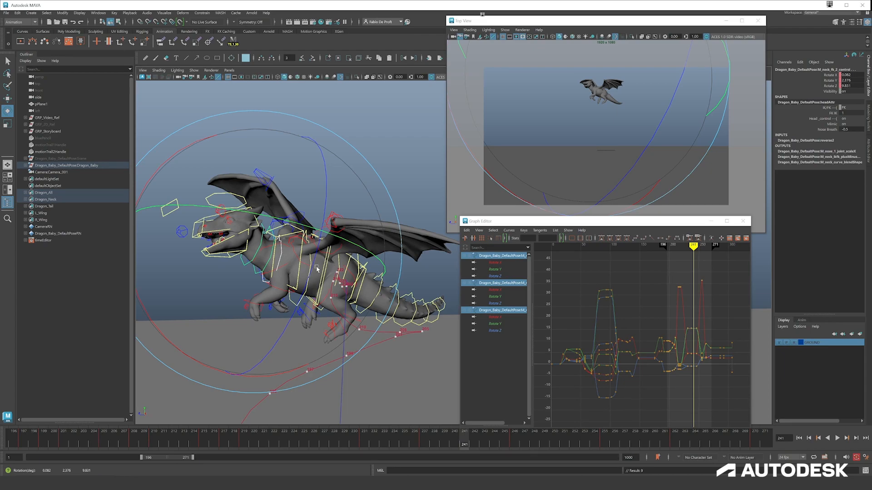
left_click_drag(310, 280, 272, 236)
key("w")
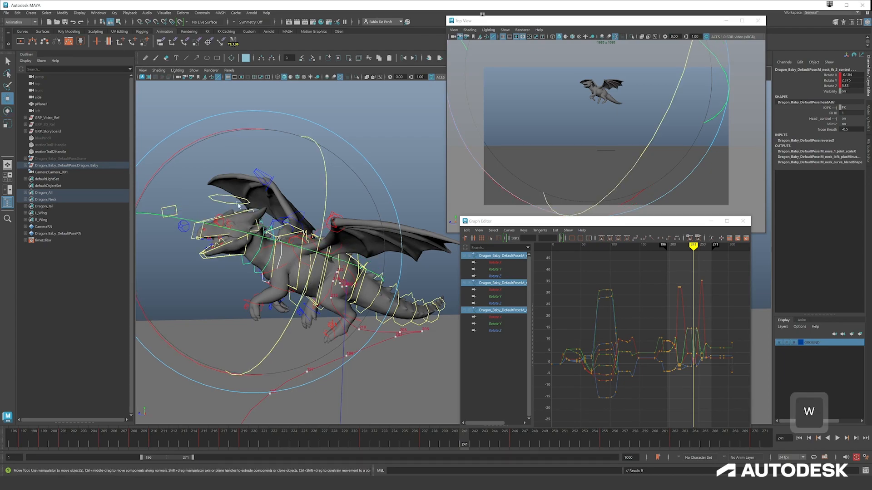
left_click(239, 205)
key("e")
Step: Rotate the main spine control at about frame 246 to adjust the body's tilt
left_click_drag(458, 438, 513, 422)
left_click_drag(353, 198, 331, 191, "alt")
key("w")
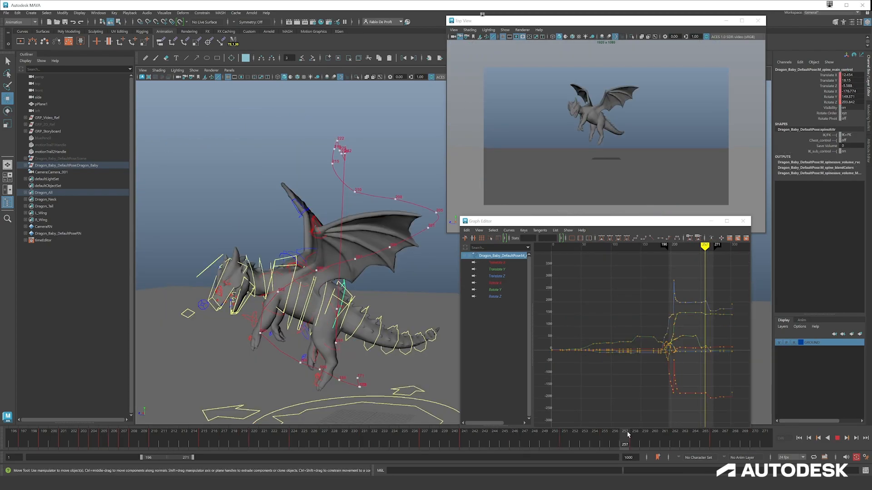
mouse_move(627, 434)
left_mouse_down()
mouse_move(468, 434)
mouse_move(512, 426)
mouse_move(423, 428)
mouse_move(465, 419)
mouse_move(420, 421)
mouse_move(513, 412)
left_mouse_up()
key("e")
left_click_drag(409, 145, 296, 156)
left_click_drag(271, 195, 277, 237, "alt")
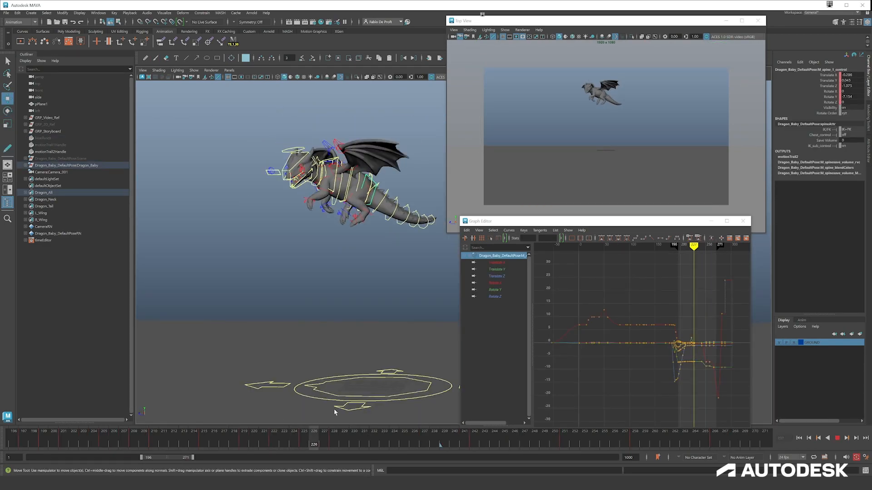
Step: Delete both old motion trail handles and replace them with a new trail on the main spine control
mouse_move(336, 254)
left_mouse_down()
mouse_move(318, 282)
mouse_move(354, 259)
mouse_move(344, 268)
left_mouse_up()
middle_click_drag(345, 266, 384, 321, "alt")
left_click(57, 152)
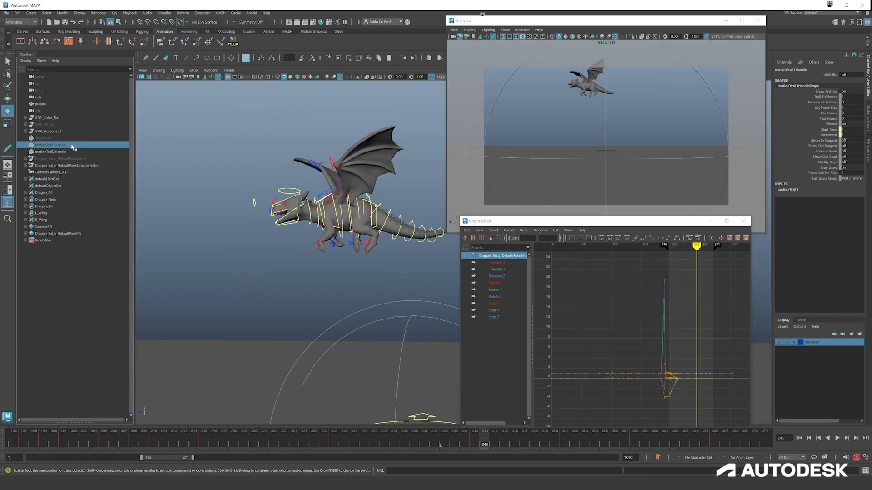
left_click(57, 145, "shift")
key("Delete")
left_click(301, 286)
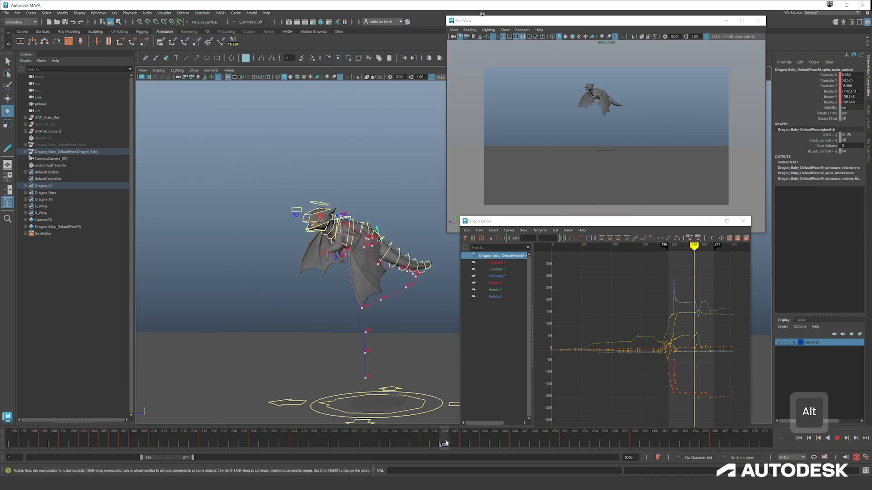
Step: Rotate the main spine control further at about frame 246 and play back the flight with its motion trail
key("w")
left_click_drag(445, 443, 515, 423)
key("e")
left_click_drag(325, 146, 262, 169)
key("alt+v")
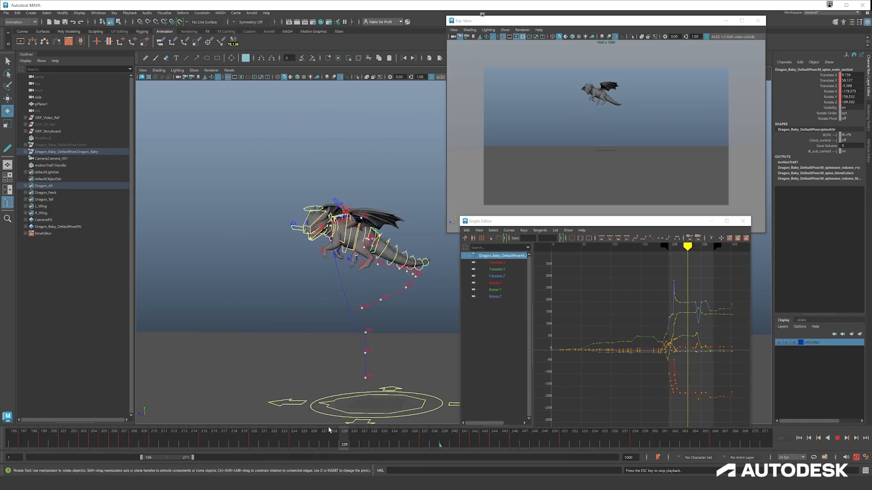
key("alt+v")
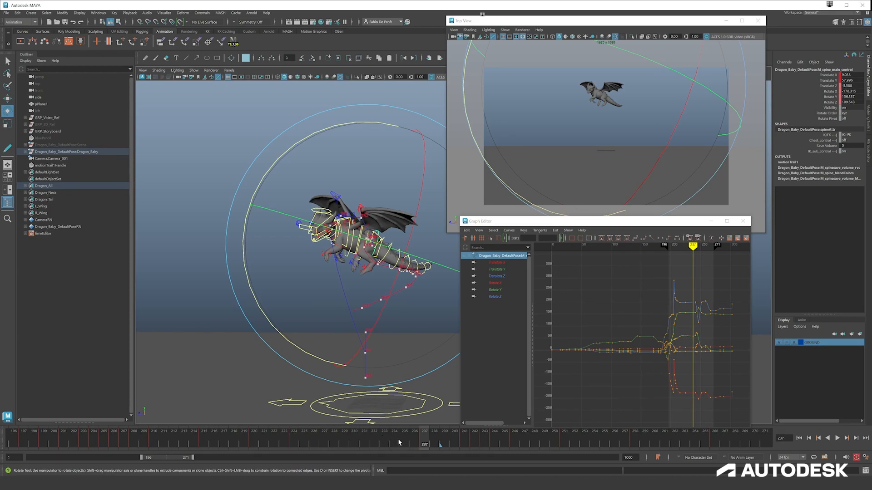
key("alt+v")
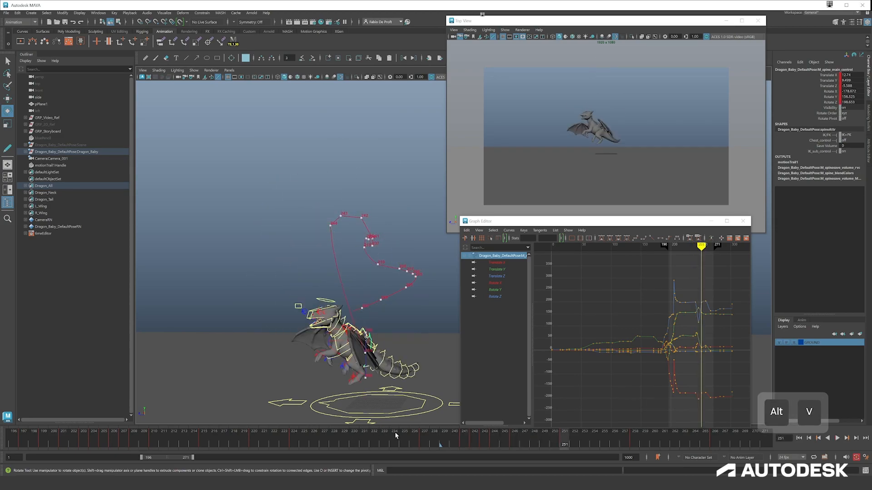
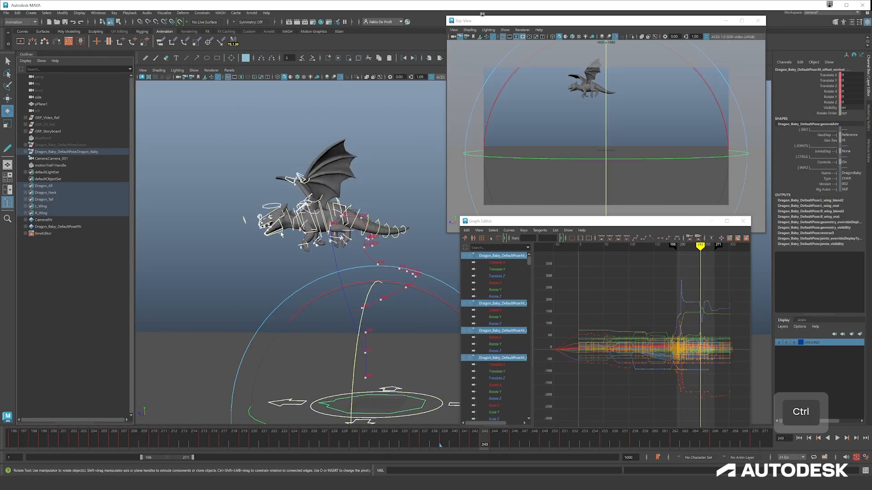
Step: Save the scene and scrub back toward the start of the flight
key("ctrl+s")
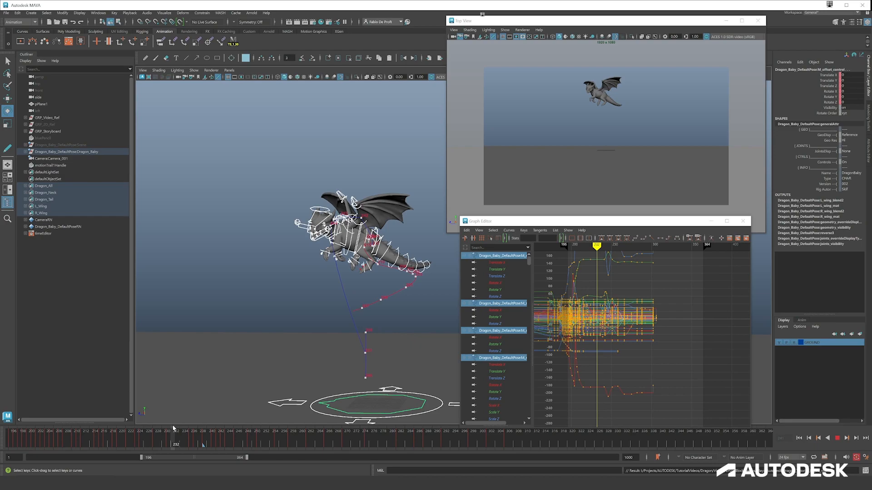
mouse_move(173, 428)
left_mouse_down()
mouse_move(160, 424)
mouse_move(183, 420)
mouse_move(105, 416)
mouse_move(203, 420)
mouse_move(183, 436)
mouse_move(223, 425)
mouse_move(111, 407)
left_mouse_up()
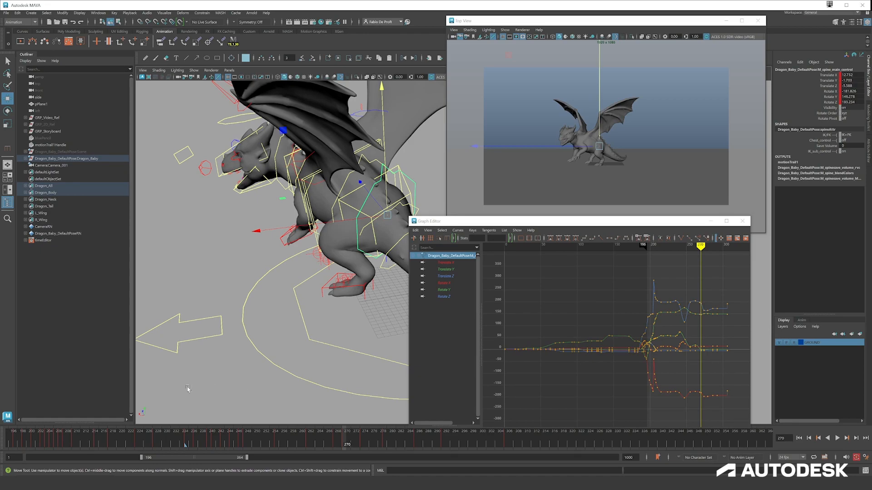
Step: Scrub frames 269 to 271 and examine the main spine control's landing pose from behind and from the side
mouse_move(328, 443)
left_mouse_down()
mouse_move(316, 445)
mouse_move(341, 437)
left_mouse_up()
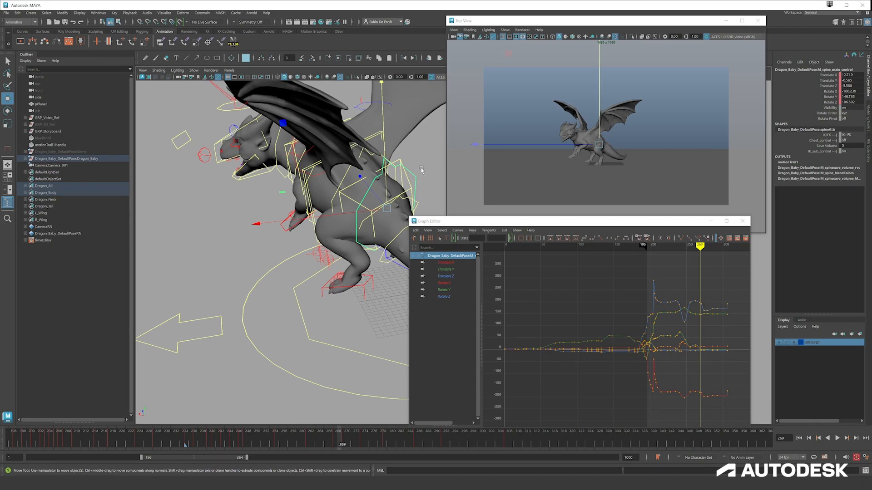
left_click_drag(421, 170, 292, 220, "alt")
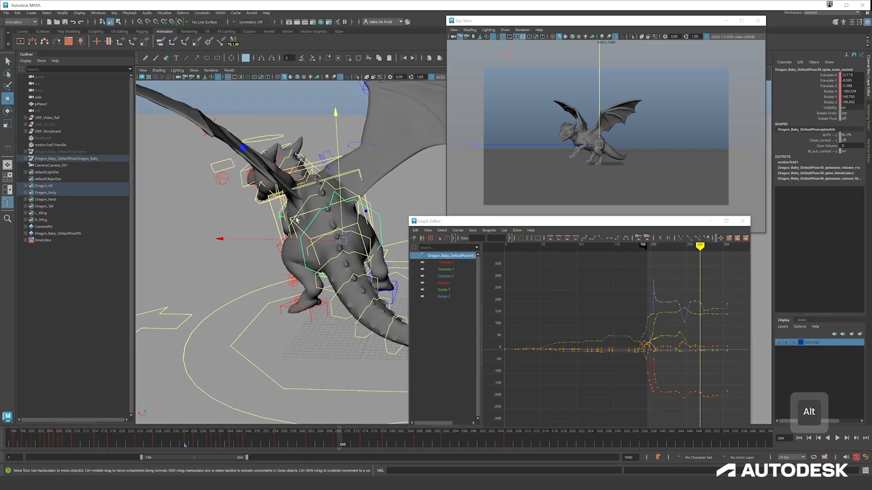
middle_click_drag(292, 219, 290, 229, "alt")
left_click_drag(339, 440, 347, 437)
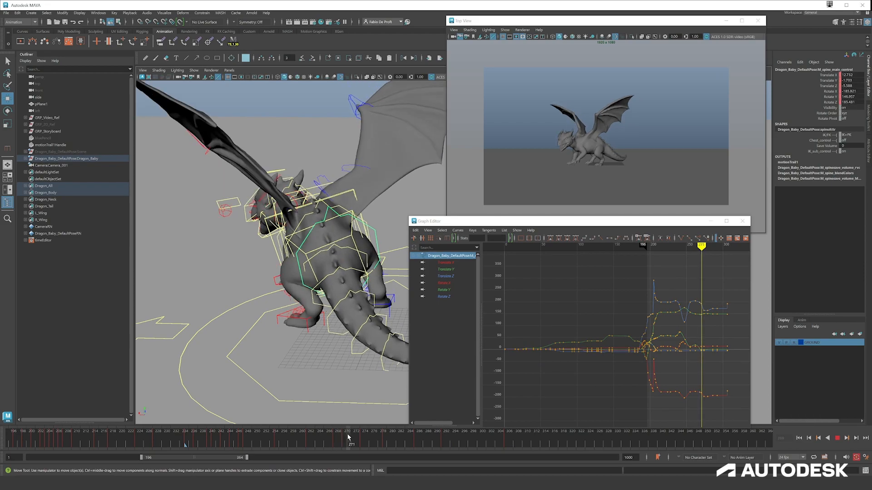
middle_click_drag(372, 299, 358, 314, "alt")
mouse_move(336, 440)
left_mouse_down()
mouse_move(355, 441)
mouse_move(334, 440)
mouse_move(343, 440)
left_mouse_up()
left_click_drag(225, 376, 292, 375, "alt")
middle_click_drag(257, 376, 293, 332, "alt")
left_click_drag(293, 331, 272, 338, "alt")
middle_click_drag(272, 345, 305, 313, "alt")
left_click_drag(315, 314, 284, 365, "alt")
mouse_move(279, 373)
middle_mouse_down("alt")
mouse_move(298, 360)
mouse_move(276, 379)
middle_mouse_up("alt")
Step: Move the main spine control sideways at frame 272 to shift the body's weight over the landing feet
left_click(352, 441)
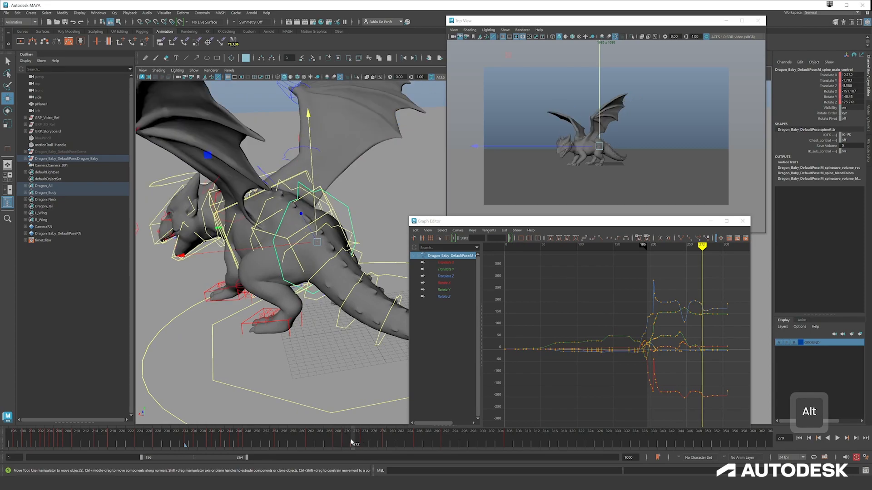
left_click_drag(289, 246, 272, 293, "alt")
key("w")
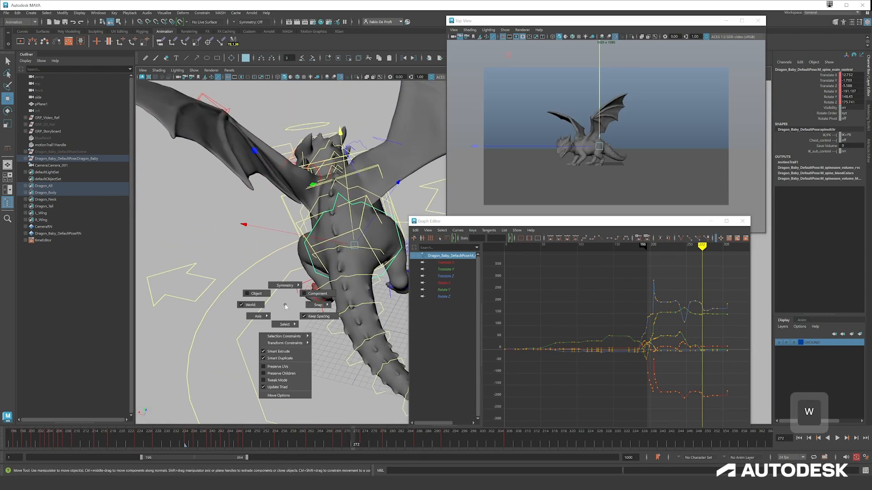
left_click_drag(376, 240, 371, 243)
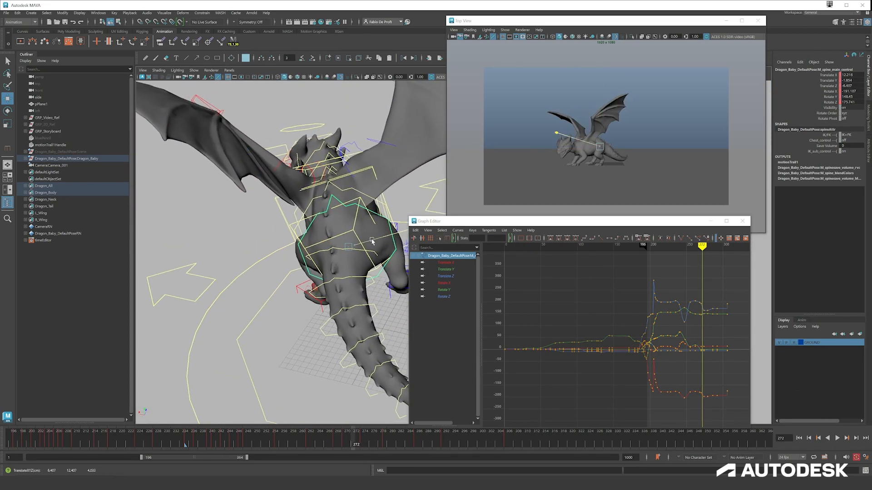
Step: Shift the main spine control sideways at frame 274 and inspect the crouched pose from the side
left_click_drag(356, 442, 363, 442)
middle_click_drag(365, 307, 305, 326, "alt")
key("w")
left_click_drag(333, 258, 307, 260)
middle_click_drag(279, 228, 286, 208, "alt")
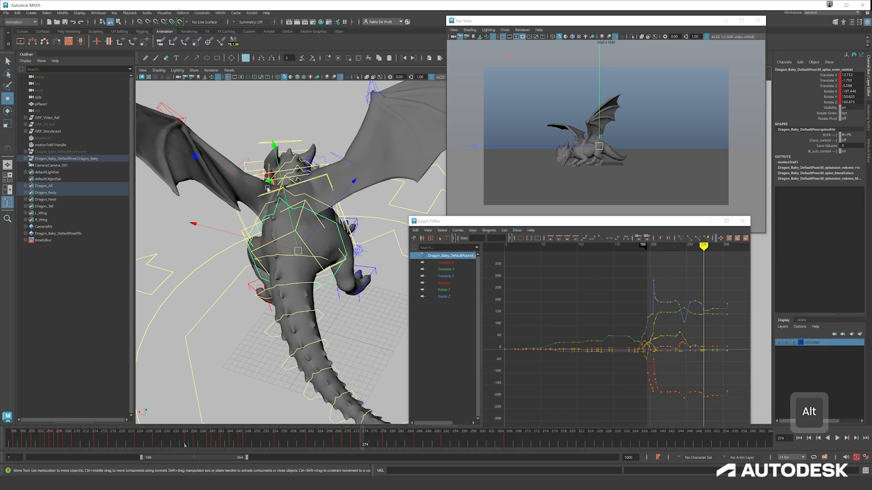
left_click_drag(268, 177, 311, 344)
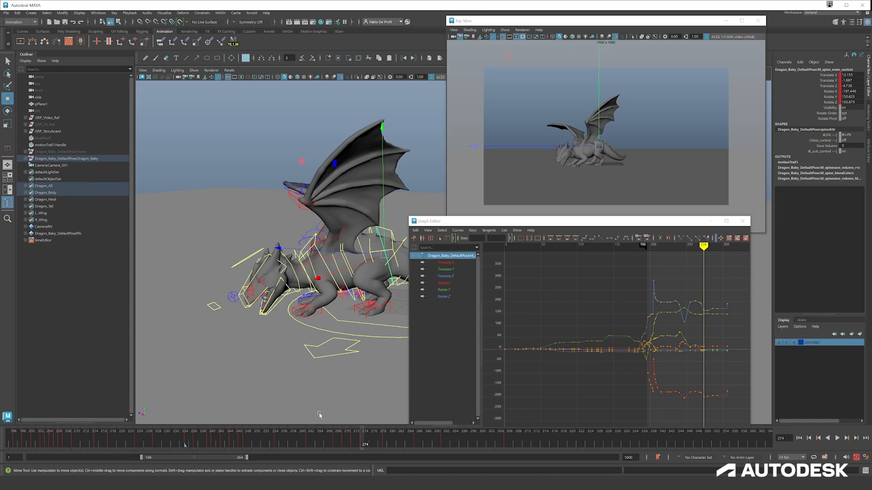
Step: Select the front leg IK controls' Translate Y keys at ground contact around frame 272
left_click_drag(354, 435, 320, 435)
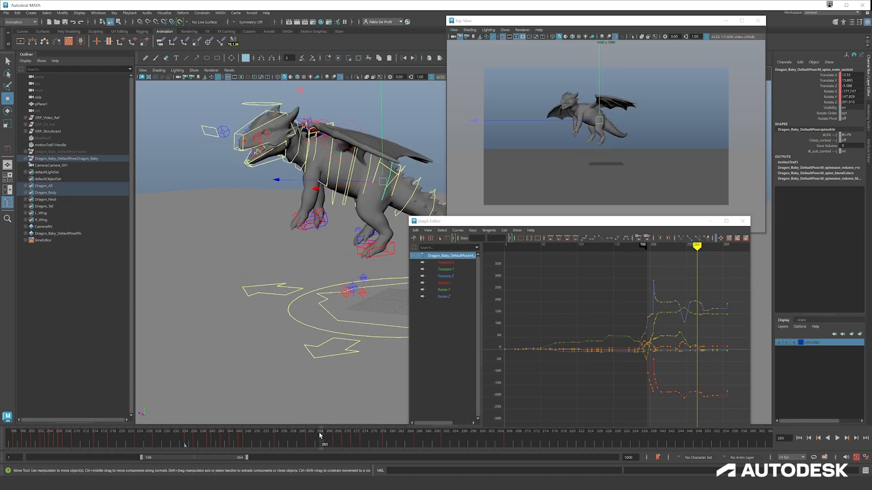
key("alt+v")
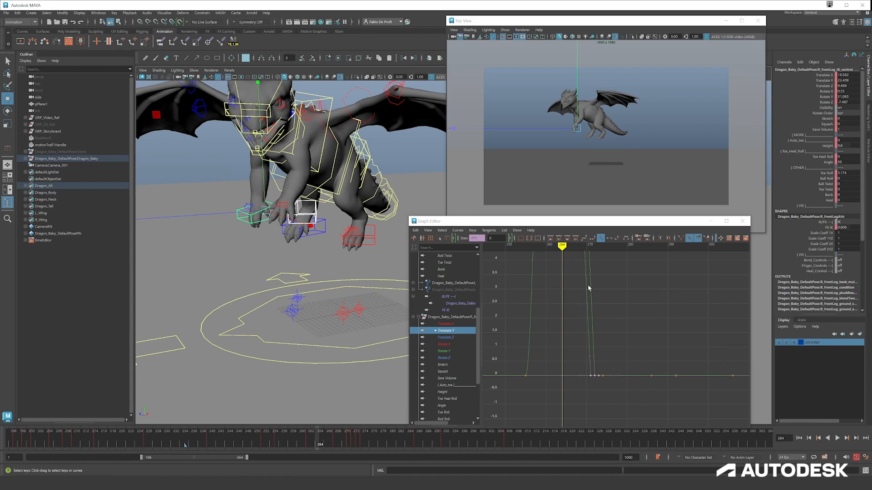
left_click_drag(587, 250, 595, 249)
left_click_drag(568, 358, 597, 388)
left_click_drag(572, 246, 566, 246)
Step: Play back the landing repeatedly from about frame 266 to check the front legs' ground contact
key("alt+v")
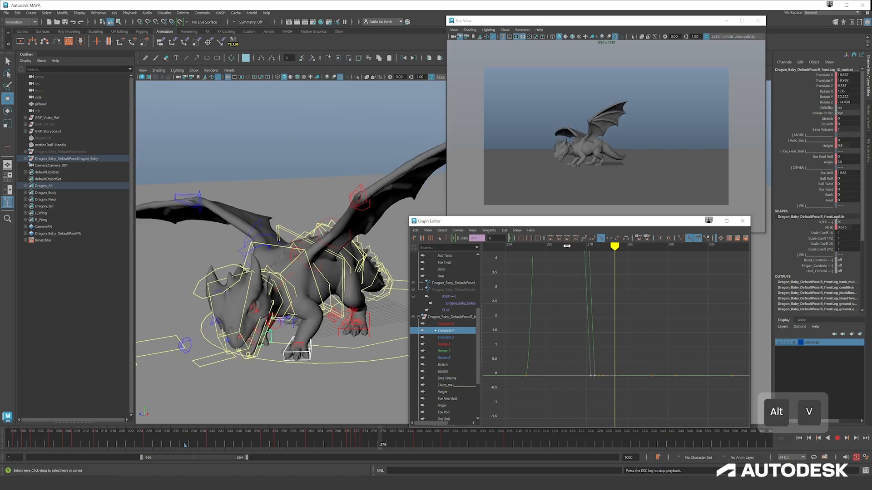
key("alt+v")
left_click(571, 245)
key("alt+v")
key("alt+v")
left_click(570, 245)
key("alt+v")
key("alt+v")
left_click(570, 245)
key("alt+v")
left_click(570, 245)
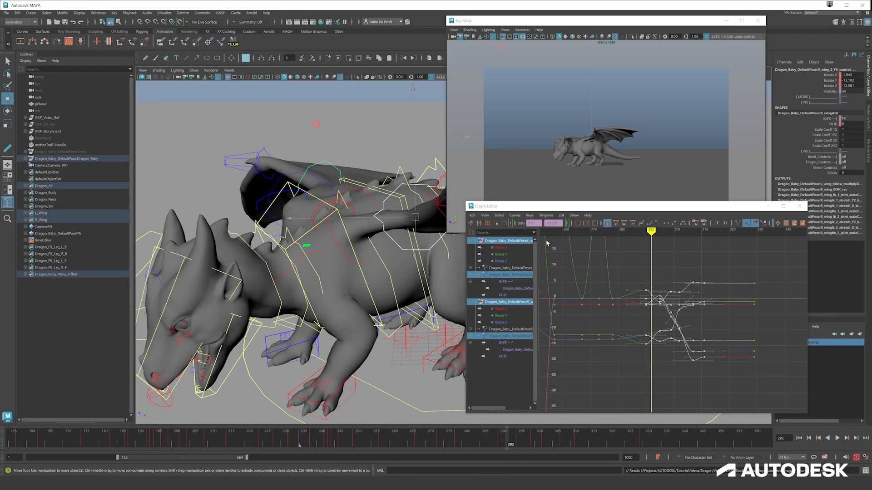
Step: Multiply the values of the selected rotation keys on both wings' second FK controls around frames 290–305 by 2
left_click_drag(554, 208, 542, 199)
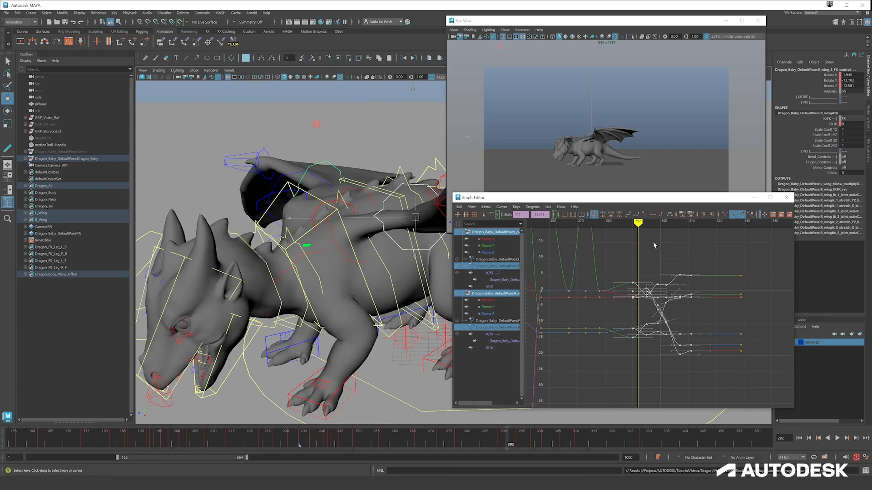
mouse_move(639, 221)
left_mouse_down()
mouse_move(686, 222)
mouse_move(600, 223)
mouse_move(652, 222)
left_mouse_up()
left_click_drag(613, 248, 675, 278)
left_click_drag(698, 262, 629, 379)
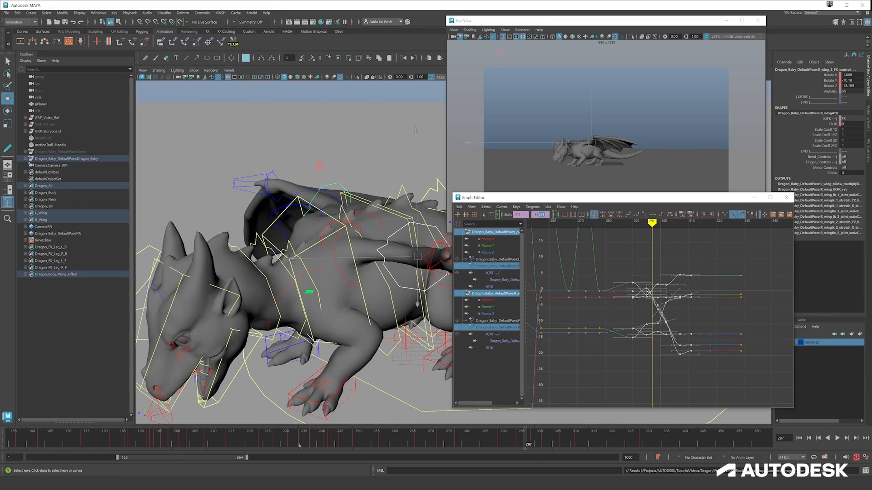
left_click(539, 214)
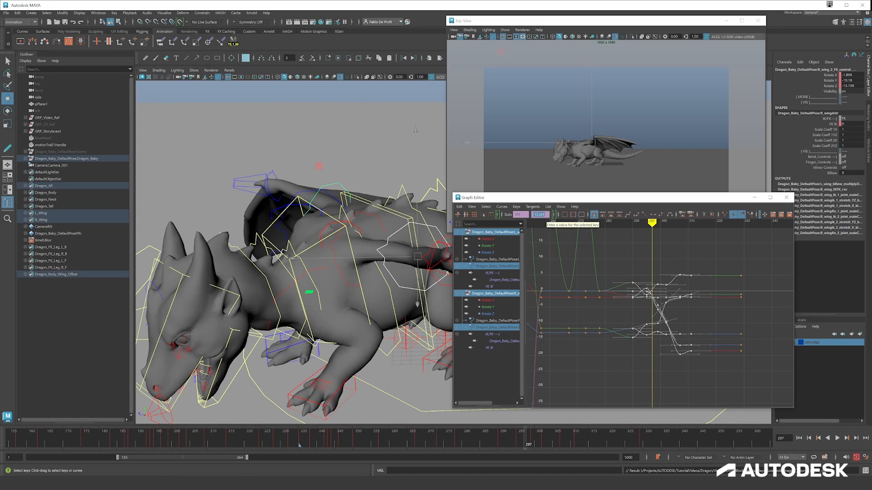
key("BackSpace")
type("*")
type("2")
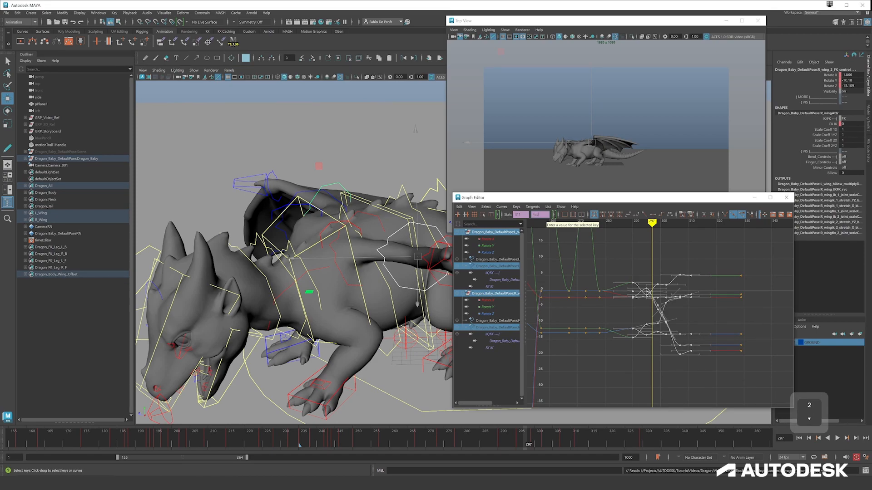
key("Return")
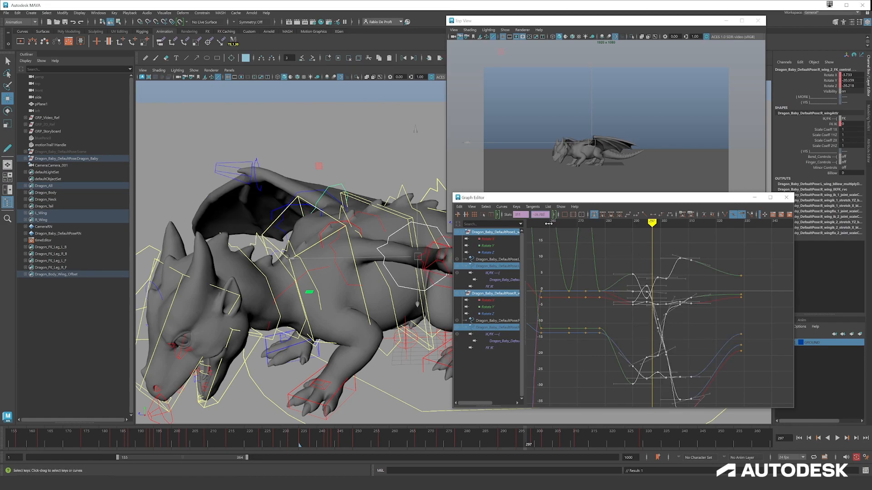
Step: Divide the selected wing rotation key values by .5 using the /=.5 operator
key("BackSpace")
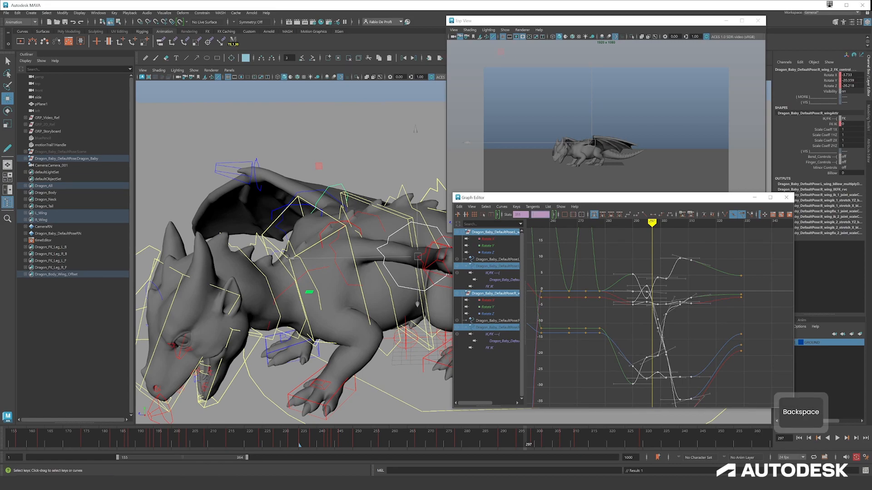
type("/")
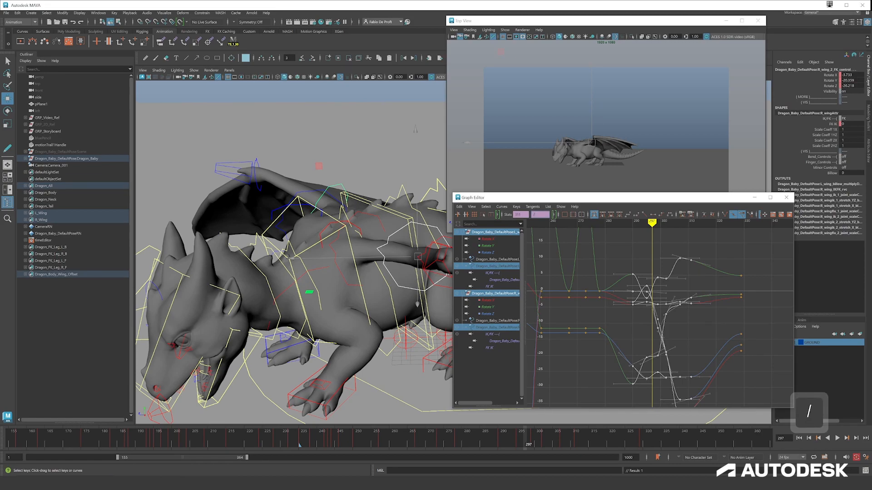
type("=.5")
key("Return")
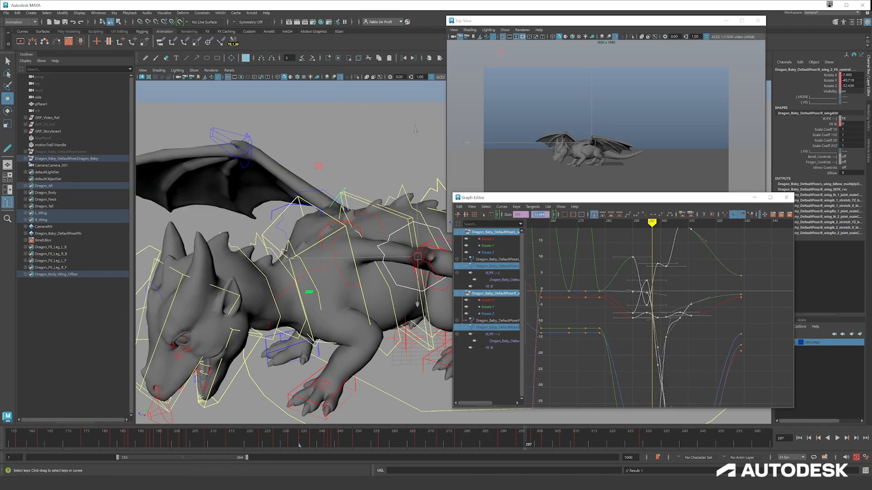
Step: Scale the selected wing rotation key values twice by .5 using the *=.5 operator
type("*")
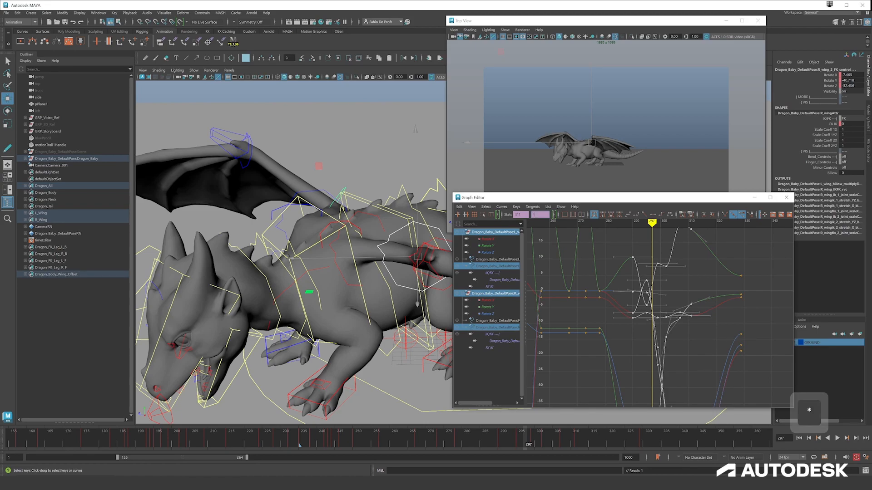
type("=.5")
key("Return")
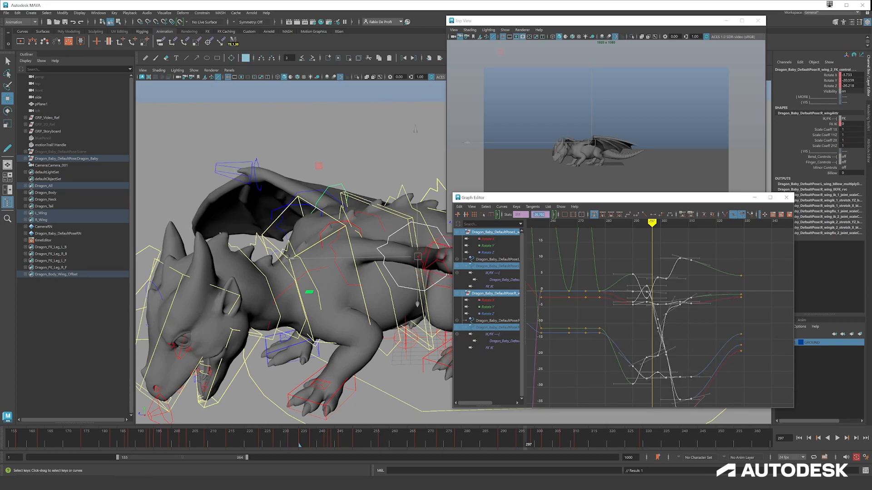
type("*=.5")
key("Return")
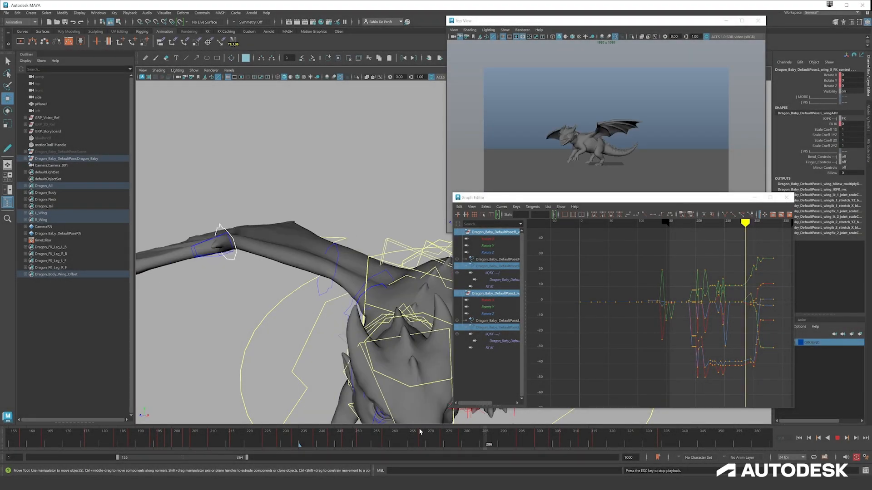
Step: Play back the landing, and undo the recent wing control selections and time changes back to frame 285
key("alt+v")
key("ctrl+z")
key("ctrl+z")
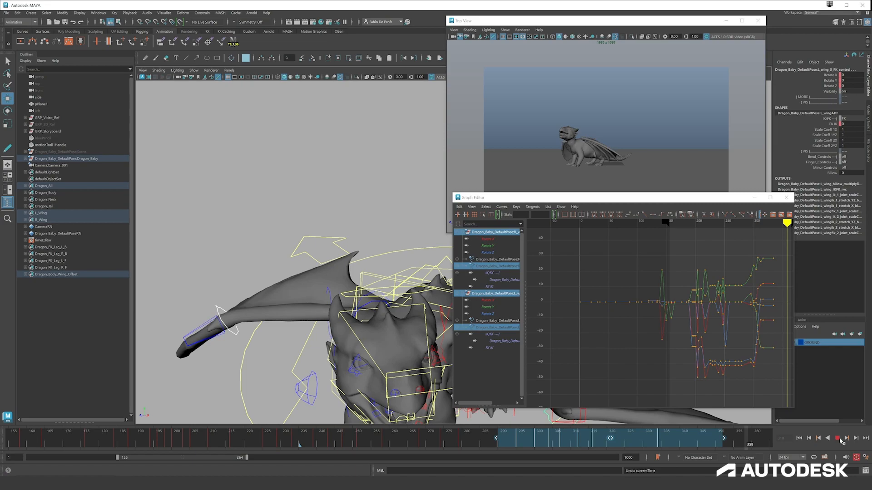
key("ctrl+z")
left_click_drag(536, 441, 498, 429)
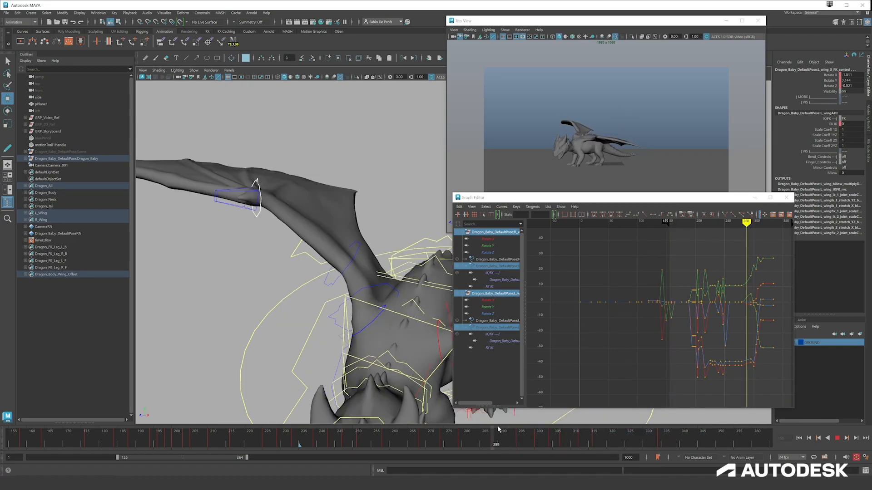
key("ctrl+z")
key("ctrl+z")
key("ctrl+z")
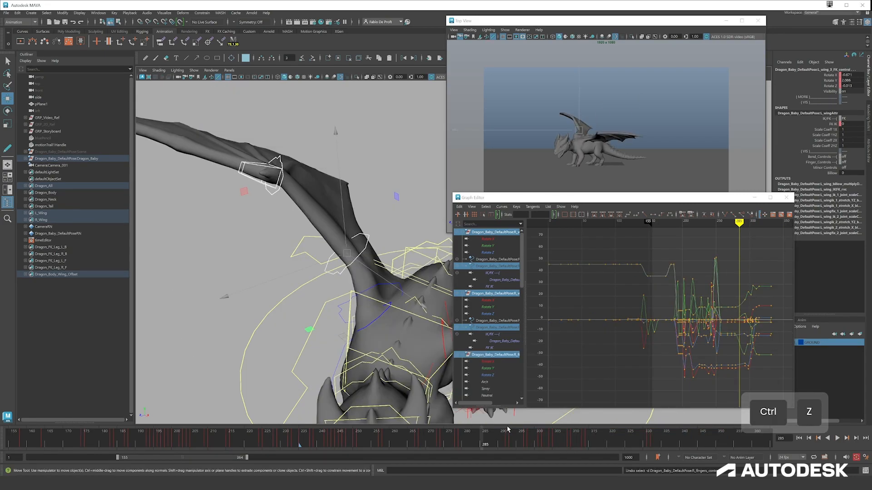
key("ctrl+z")
key("ctrl+z")
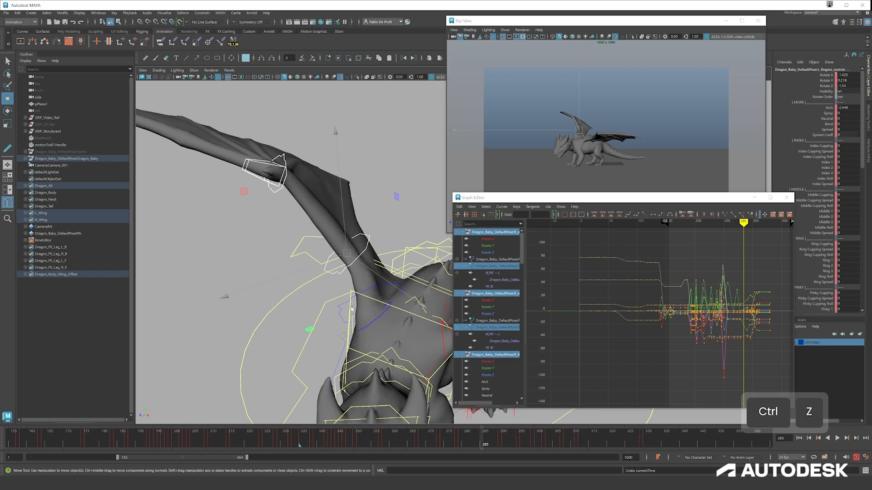
Step: Try rotating the right wing's second FK control at frame 285
left_click(359, 246)
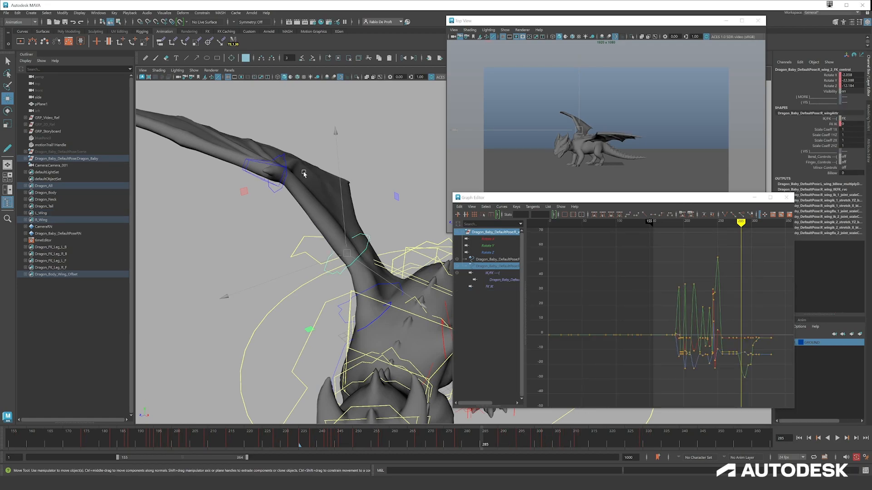
key("e")
left_click_drag(362, 206, 397, 169, "alt")
key("ctrl+z")
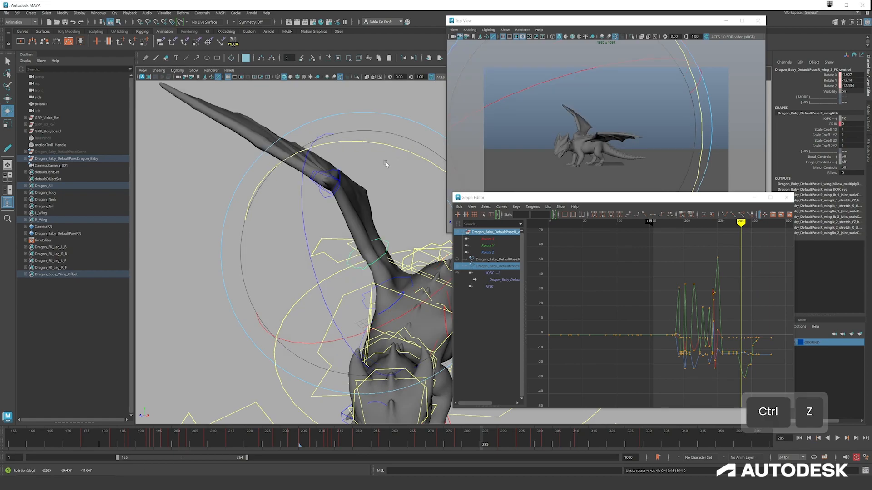
Step: Rotate the right wing's wrist FK control at frame 285 and undo the last adjustment
left_click_drag(340, 169, 327, 171)
key("w")
left_click(320, 177)
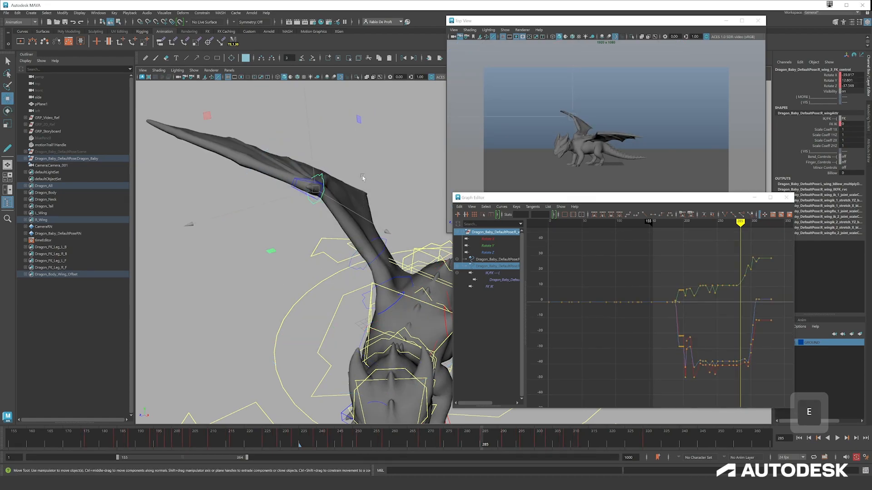
key("e")
left_click_drag(340, 213, 311, 250, "alt")
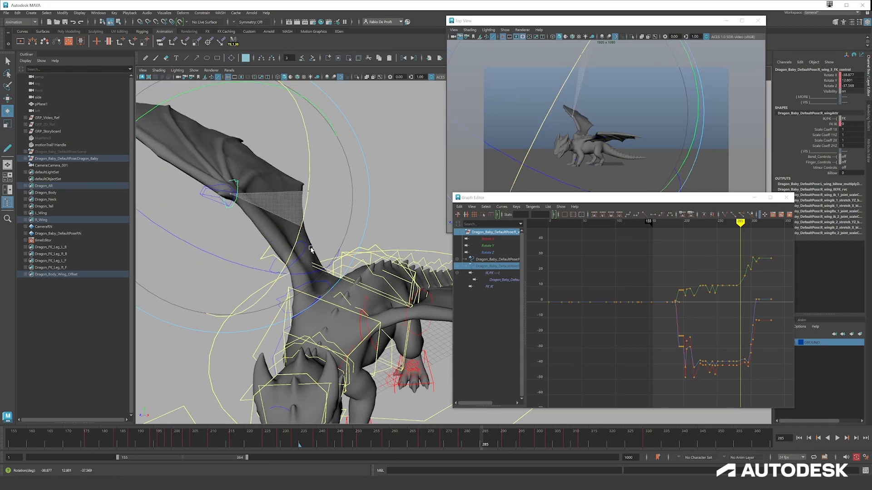
key("ctrl+z")
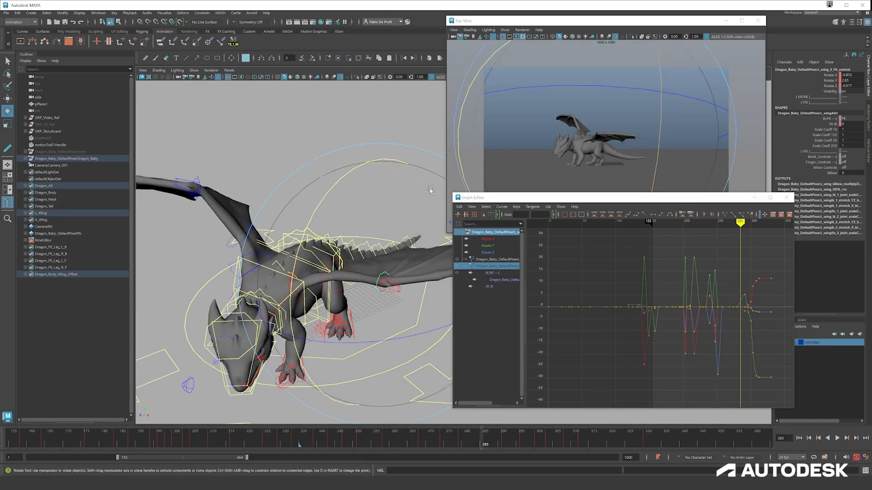
Step: Rotate the left wing's wrist FK control to about -14.7 in Rotate Y at frame 285 and key it
left_click_drag(430, 189, 400, 170)
key("s")
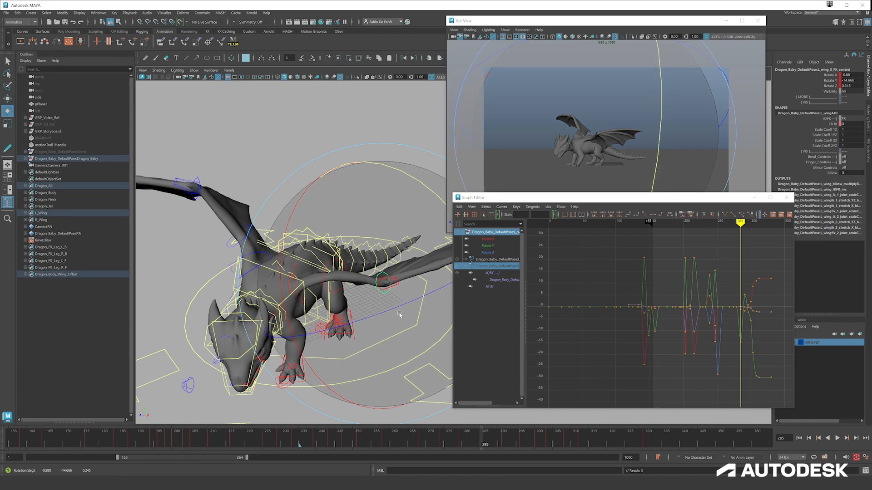
left_click_drag(286, 246, 250, 246, "alt")
Step: At frame 291, rotate both wings' wrist FK controls, bringing the left one to about 31 in Rotate Y
left_click(503, 436)
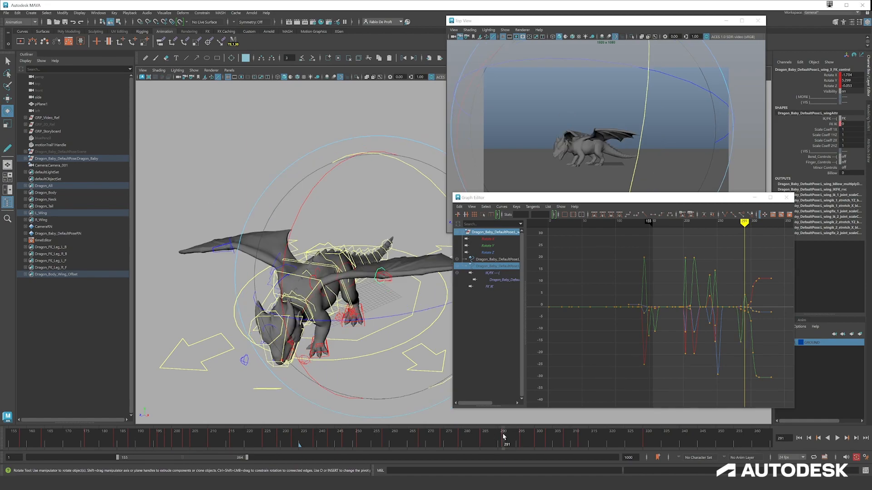
left_click_drag(356, 275, 210, 247, "alt")
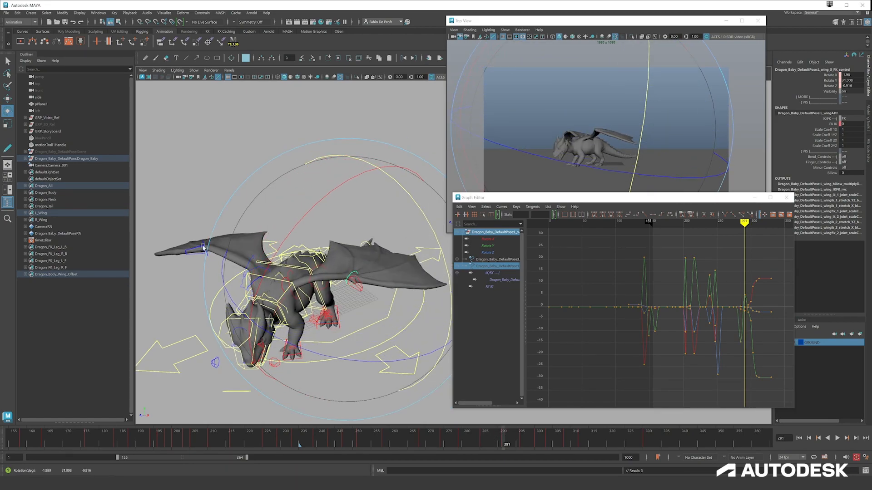
left_click(202, 247)
left_click_drag(266, 226, 266, 272, "alt")
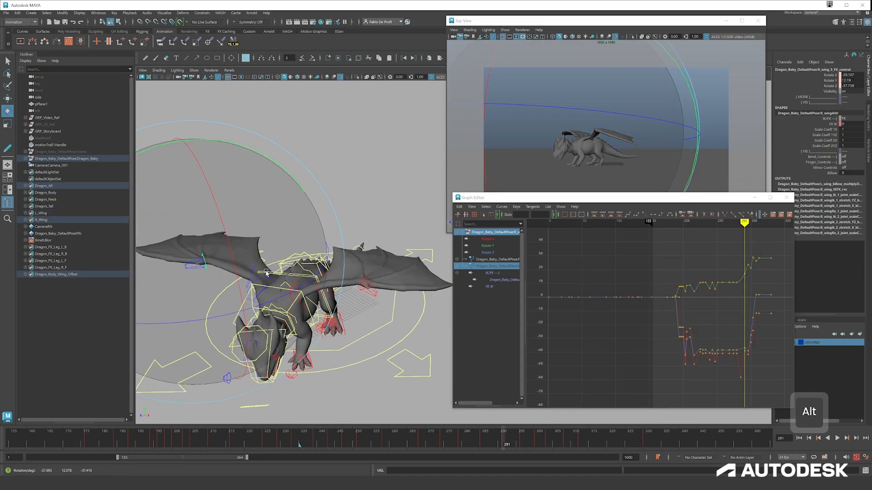
Step: Rotate the right wing's wrist FK control at frame 296 to about -49.9, 27.6, -41.3
left_click(474, 436)
left_click_drag(474, 436, 523, 425)
key("ctrl+y")
left_click_drag(314, 290, 259, 250, "alt")
left_click_drag(259, 249, 254, 232)
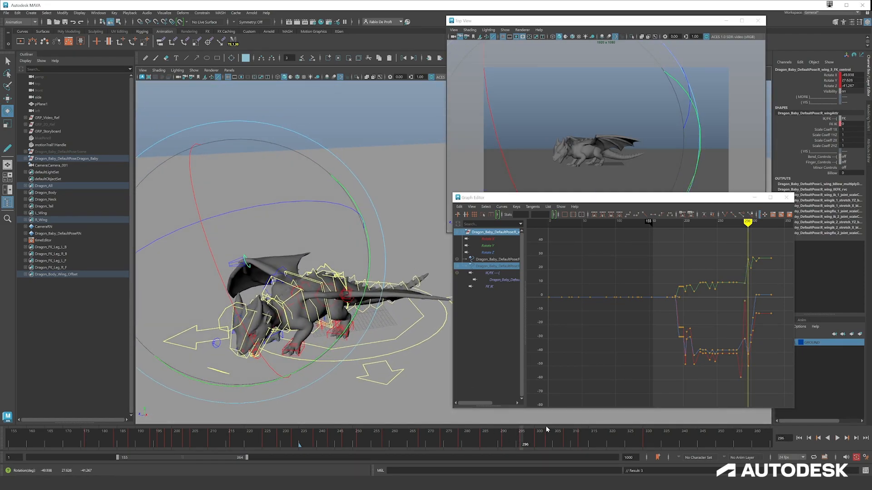
Step: Rotate the left wing's wrist FK control at frame 296 and key the pose
key("w")
left_click(346, 295)
key("e")
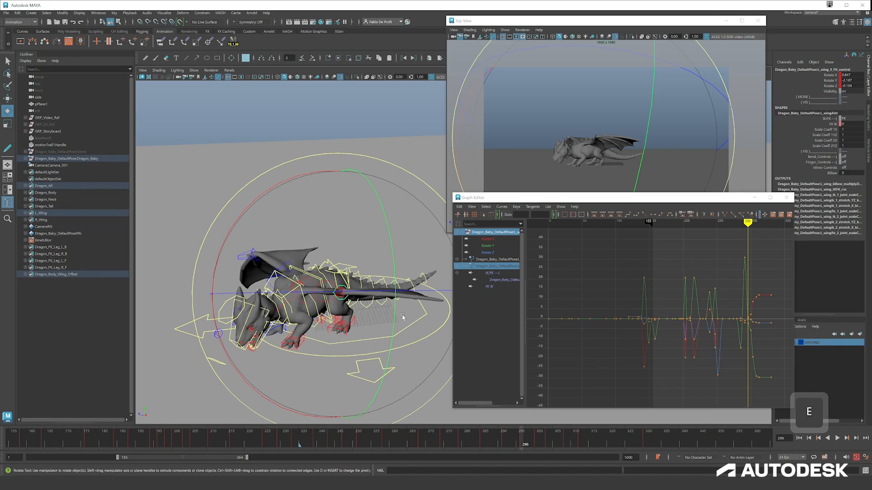
left_click_drag(403, 317, 392, 275)
key("s")
Step: Rotate the wrist FK controls of the left and right wings at frame 300 to continue the folding motion
left_click(537, 437)
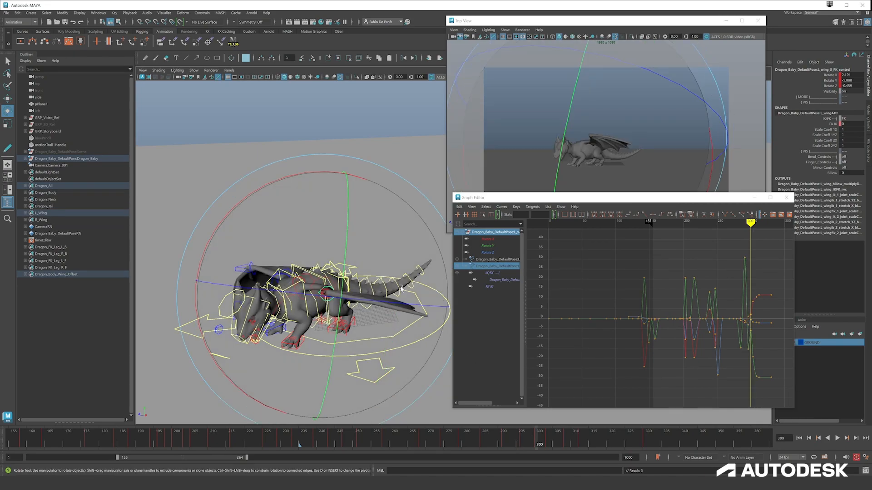
left_click_drag(394, 309, 350, 313)
key("w")
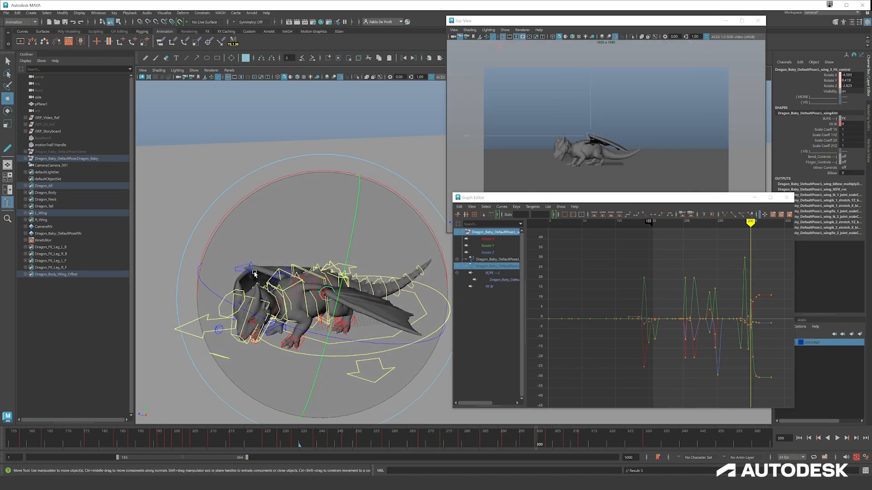
left_click(349, 262)
key("e")
Step: Play back the landing to review the wing tips' overlapping motion
left_click(546, 435)
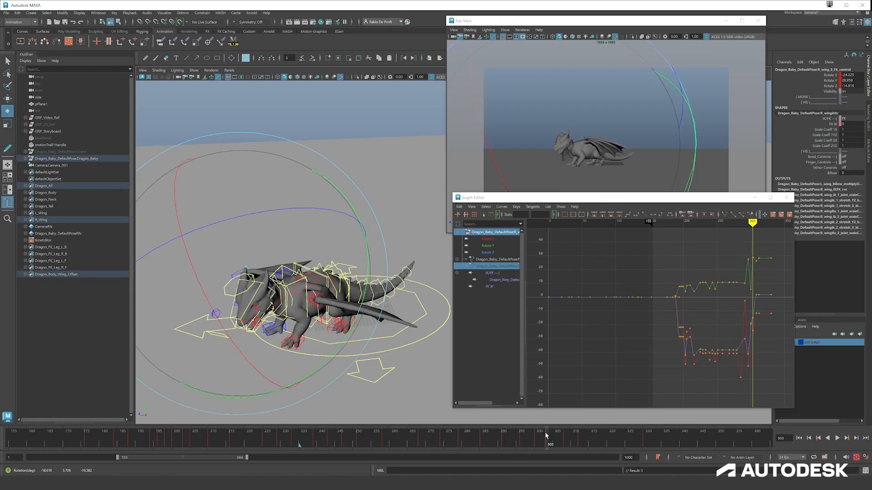
key("alt+v")
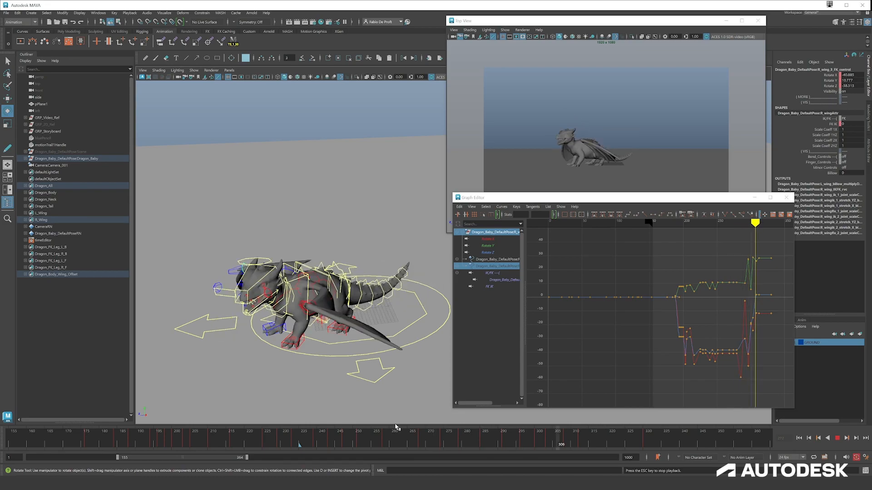
key("Escape")
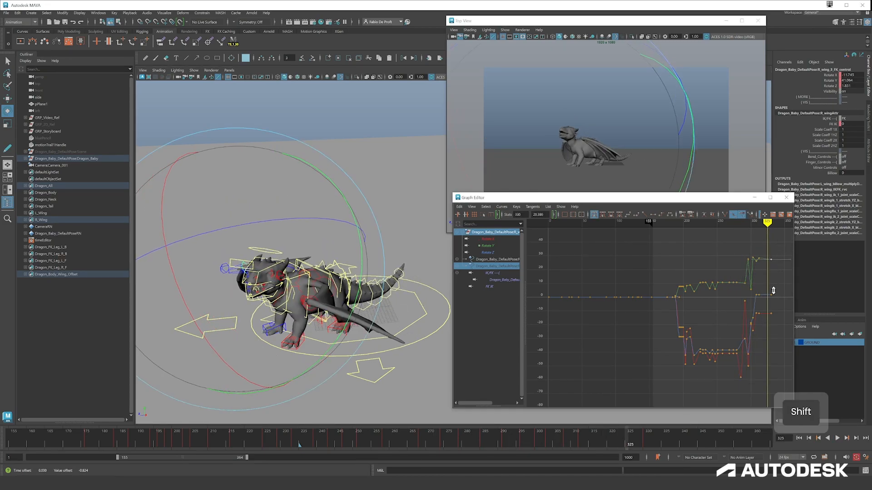
Step: Raise the left wing wrist control's final Rotate Y key at frame 330 and review the settling motion
key("w")
left_click_drag(205, 218, 309, 188, "alt")
left_click(356, 310)
middle_click_drag(768, 346, 679, 350, "alt")
left_click_drag(711, 352, 679, 394)
mouse_move(701, 379)
middle_mouse_down("shift")
mouse_move(699, 297)
mouse_move(701, 304)
middle_mouse_up("shift")
key("alt+v")
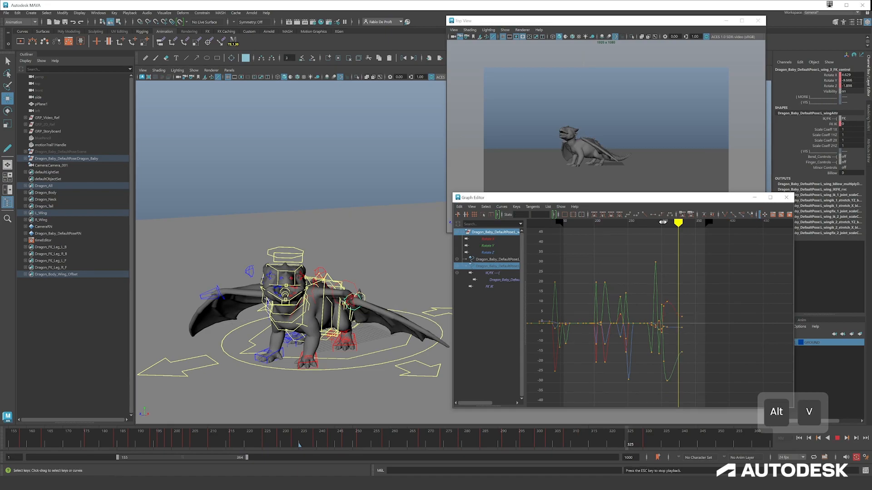
left_click_drag(680, 223, 662, 222)
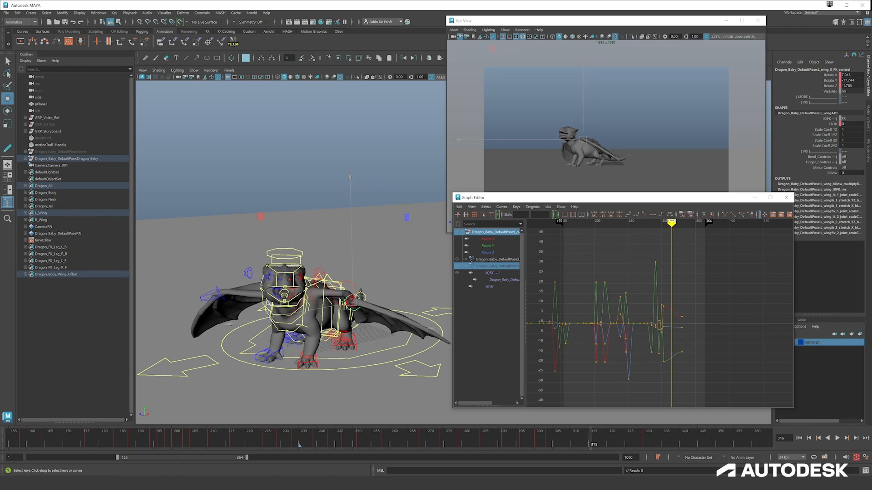
Step: Raise the left wrist's final Rotate X key slightly, lower its Rotate Y key at frame 330 to -19.225, and play back
left_click_drag(676, 221, 684, 222)
left_click_drag(691, 290, 679, 324)
middle_click_drag(690, 306, 691, 300, "shift")
left_click_drag(687, 344, 675, 357)
middle_click_drag(685, 345, 685, 354, "shift")
left_click_drag(672, 223, 656, 223)
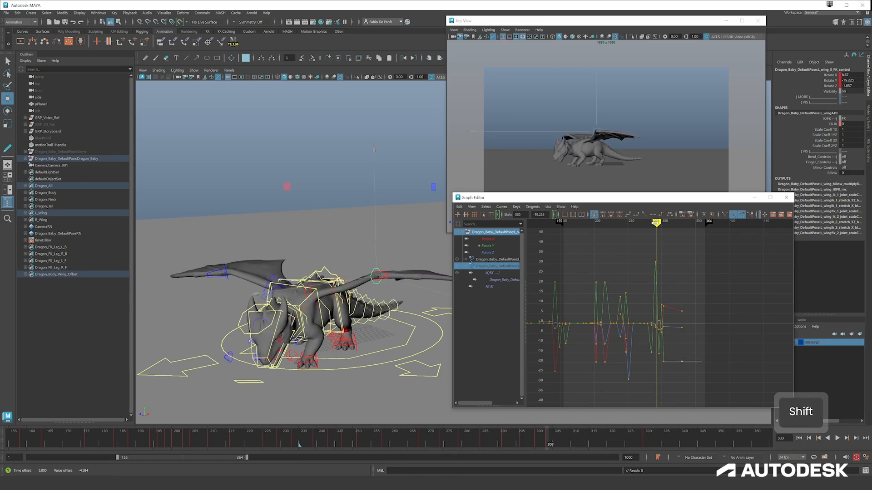
key("alt+v")
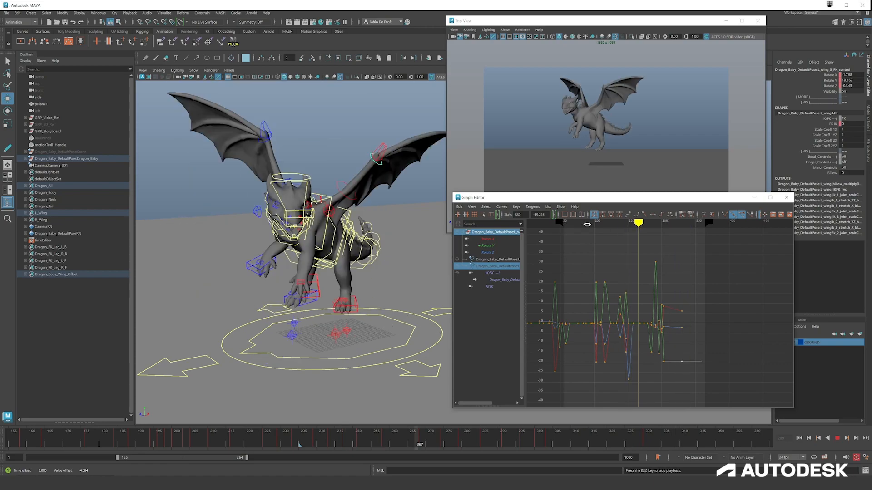
Step: Play back and scrub through the landing to examine how the wings fold and settle
key("alt+v")
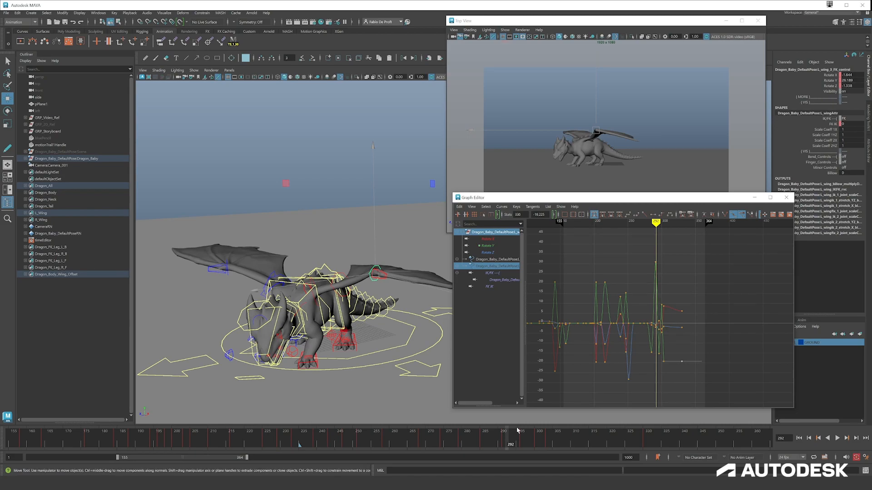
left_click_drag(519, 437, 419, 434)
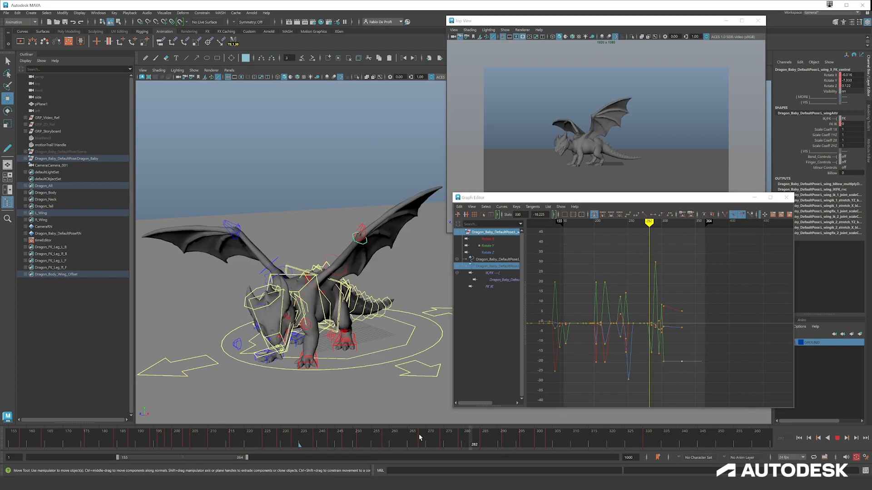
key("alt+v")
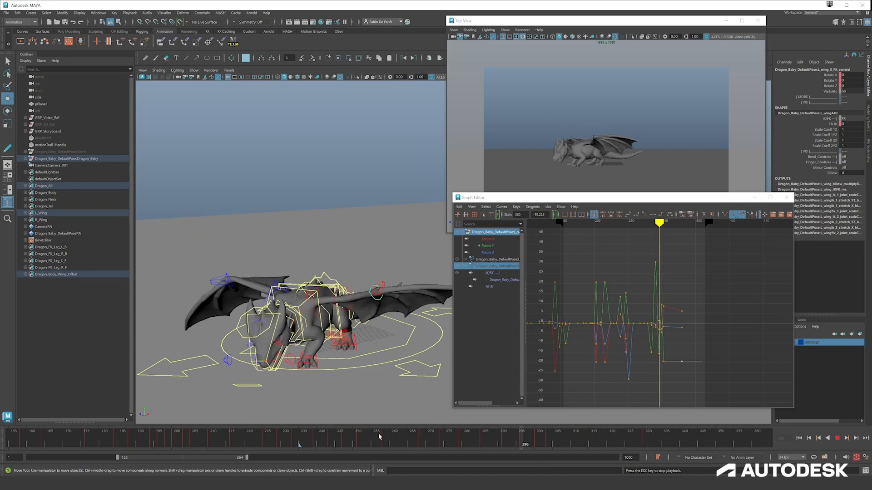
key("alt+v")
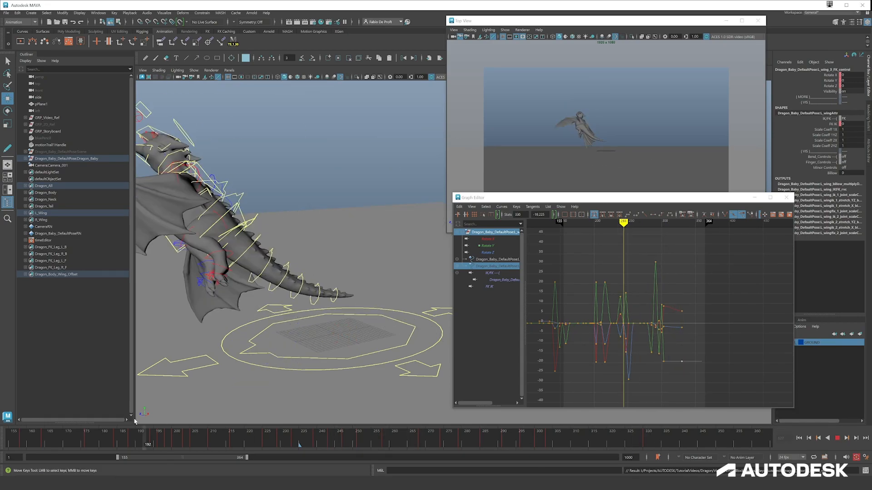
mouse_move(177, 425)
left_mouse_down()
mouse_move(248, 427)
mouse_move(452, 395)
left_mouse_up()
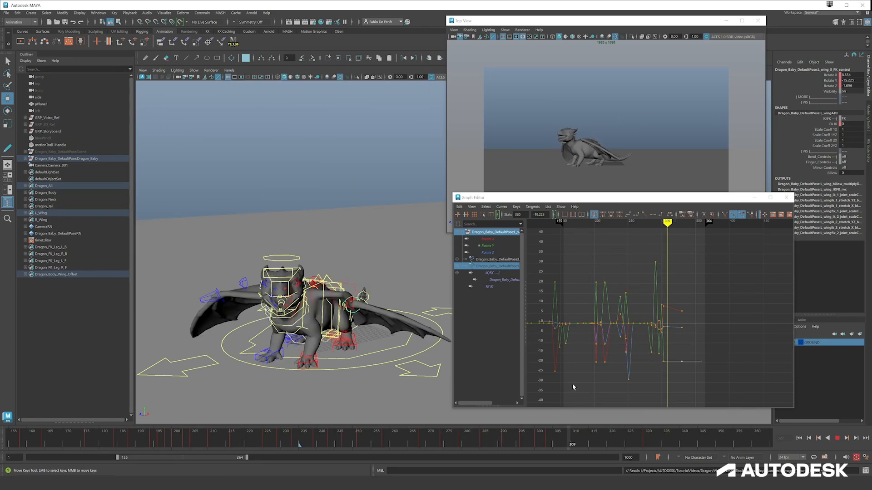
Step: Replay the crouch and takeoff from the start of the playback range to check the transition into flight
key("alt+v")
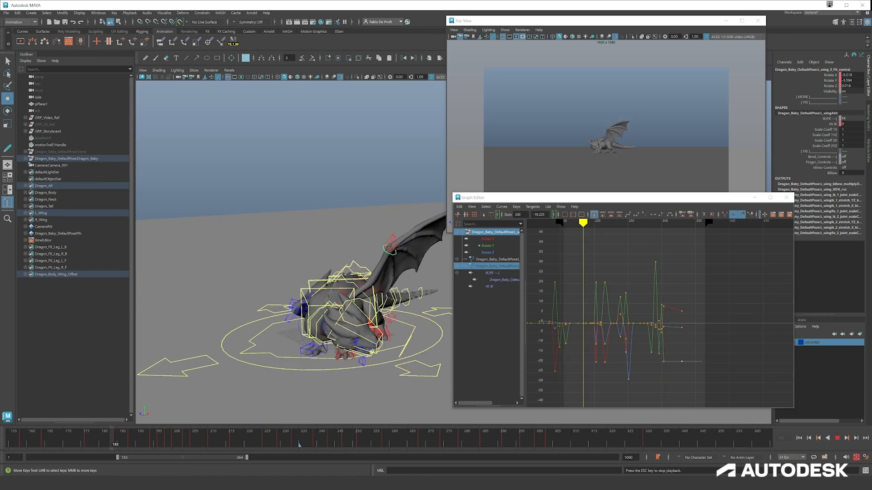
key("alt+v")
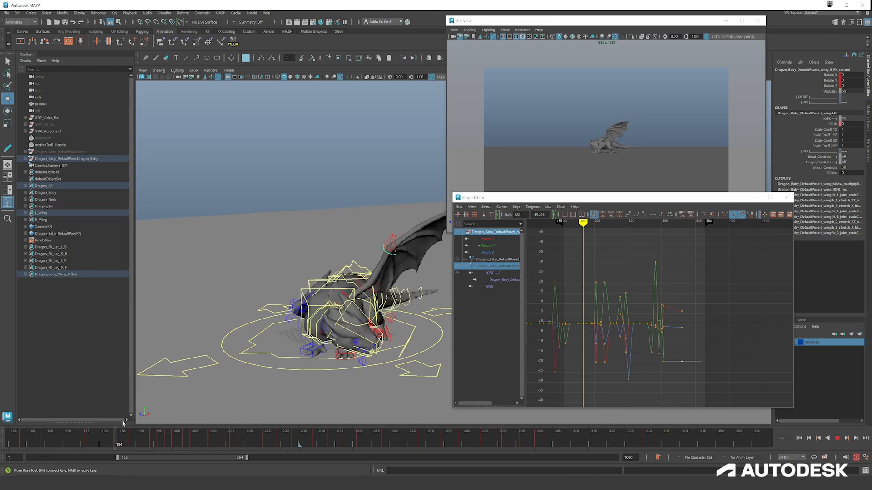
key("alt+v")
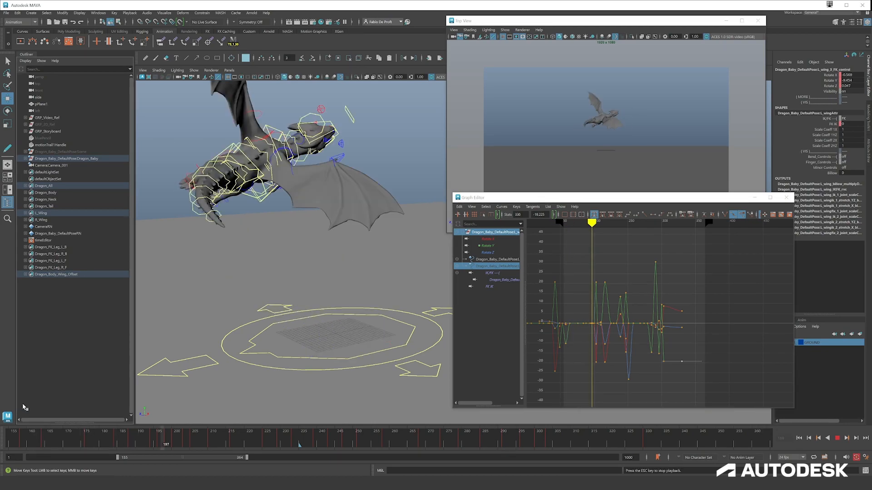
left_click(90, 442)
key("alt+v")
left_click_drag(90, 442, 6, 432)
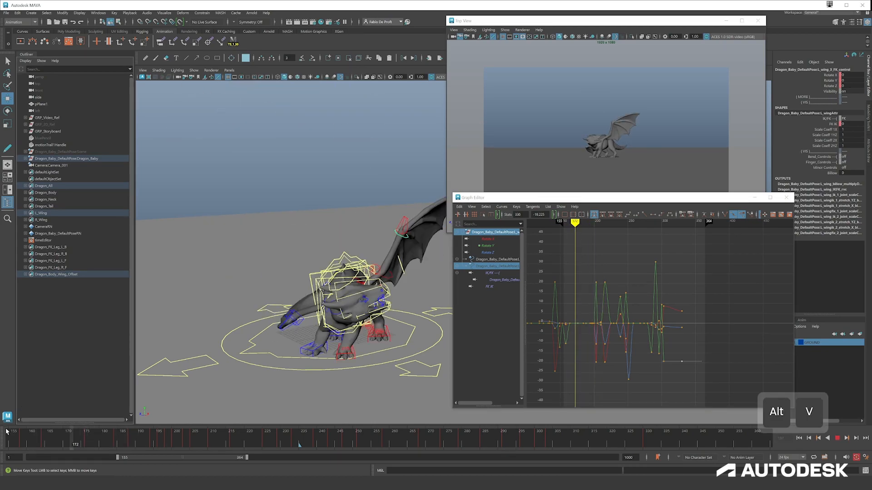
Step: Select all members of the Dragon_All set and extend the playback range back to the animation's first frames
right_click(68, 187)
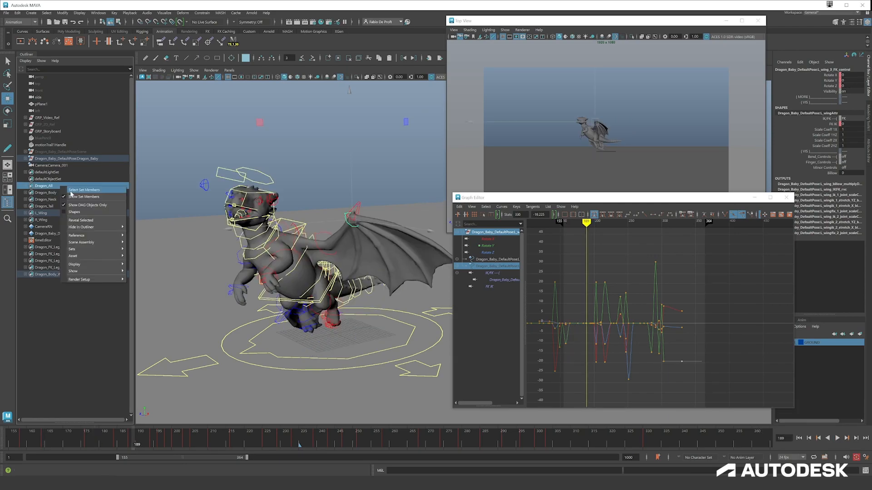
left_click(70, 191)
left_click_drag(117, 458, 10, 453)
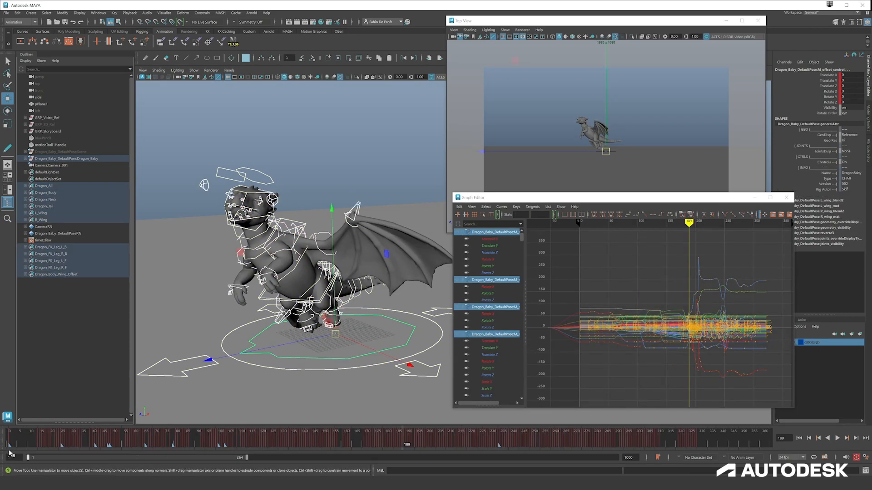
Step: Play back the opening ground section from several points to examine the dragon's body motion and wing opening
left_click(76, 433)
key("alt+v")
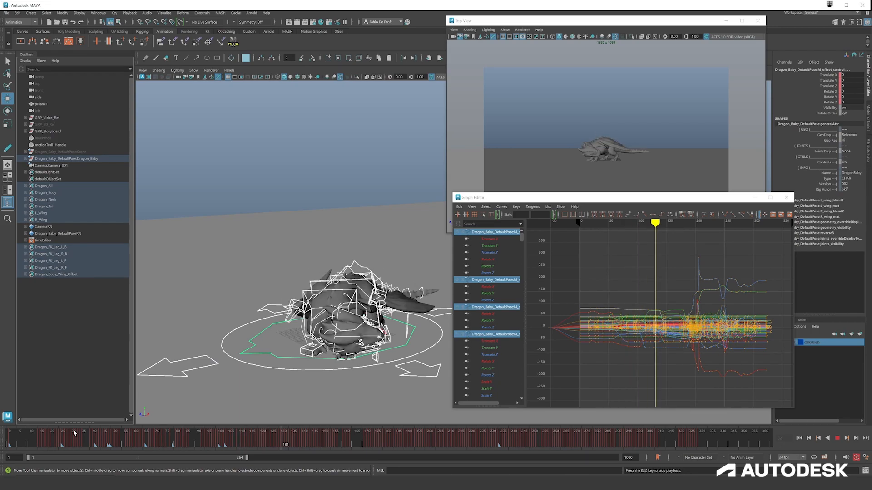
left_click(143, 433)
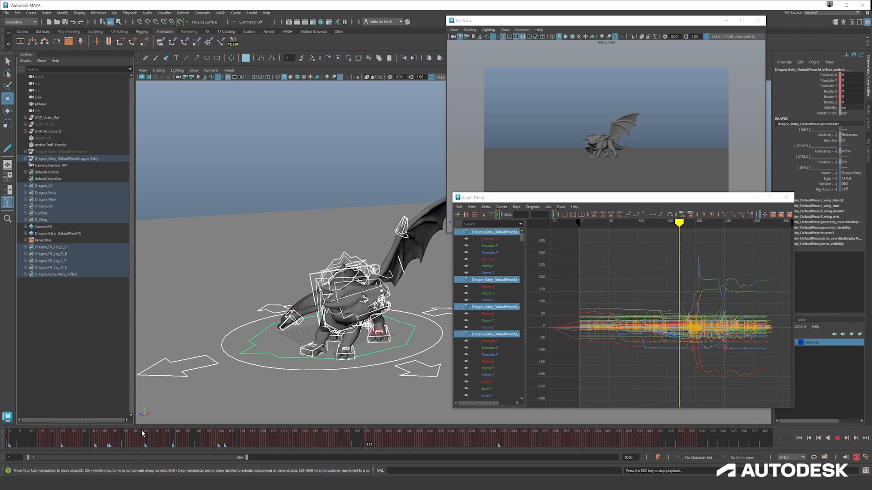
key("alt+v")
left_click(228, 438)
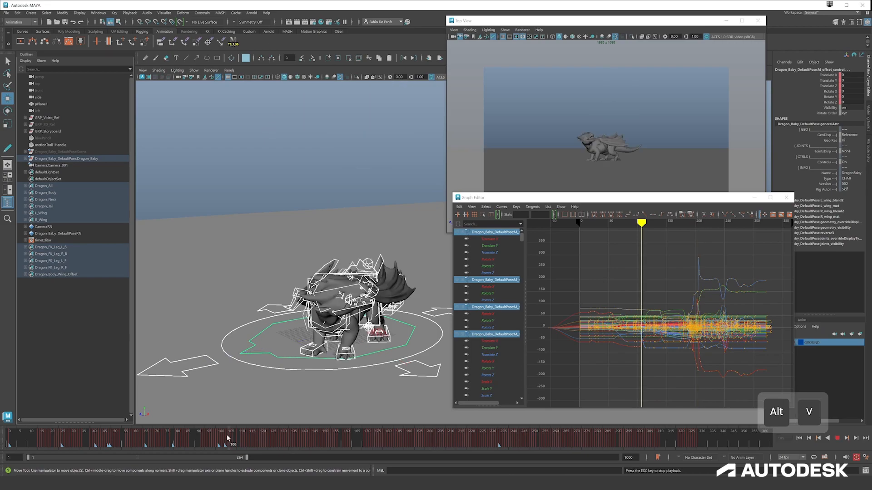
key("alt+v")
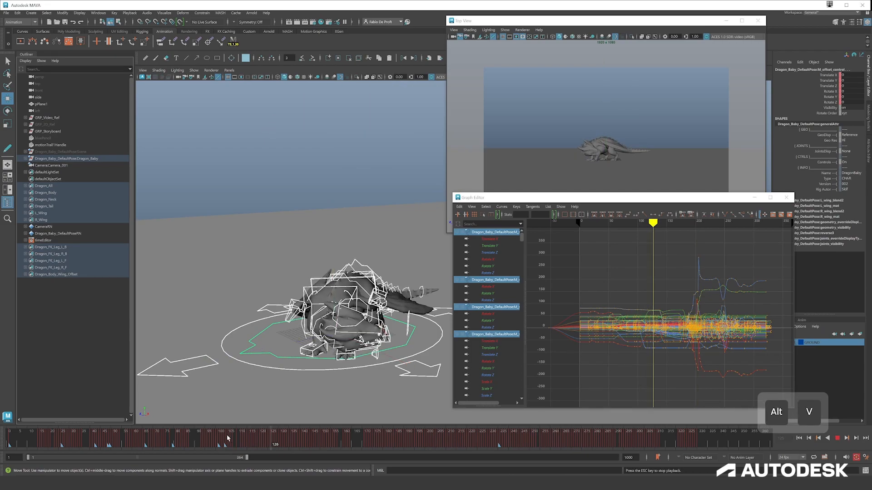
key("alt+v")
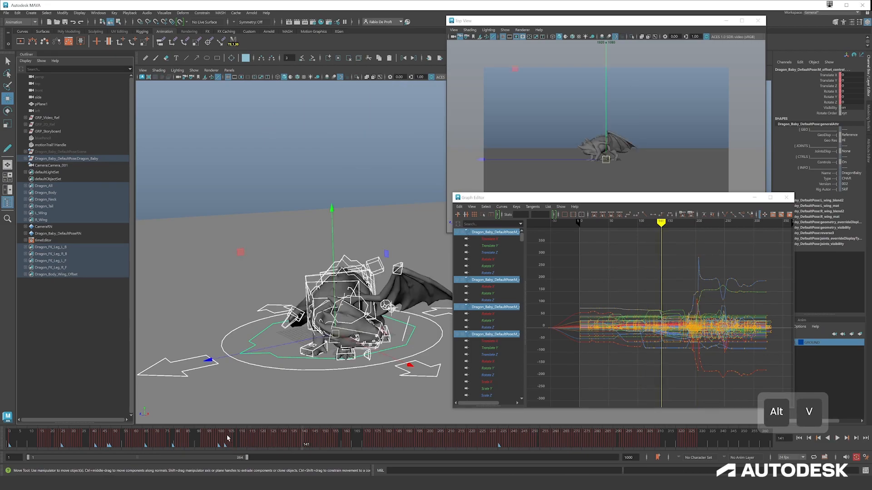
key("alt+v")
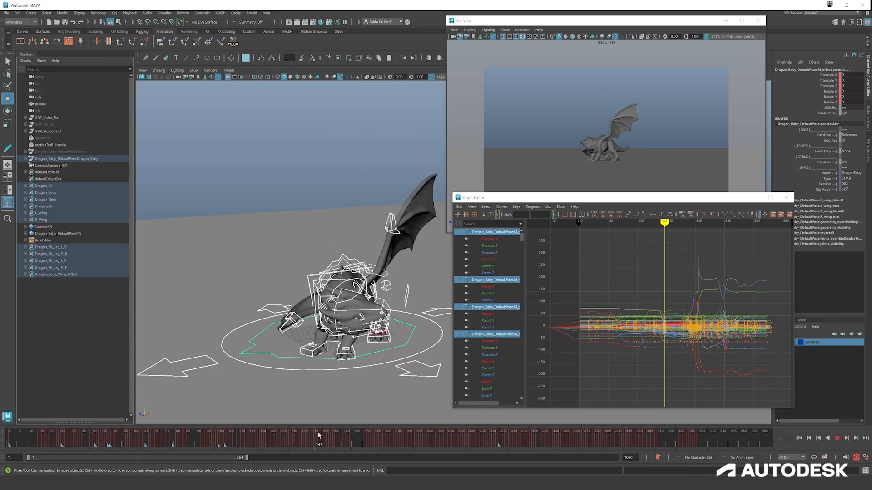
Step: Scrub and replay the crouch before takeoff to examine the dragon's held pose and anticipation
mouse_move(378, 425)
left_mouse_down()
mouse_move(400, 423)
mouse_move(362, 424)
left_mouse_up()
key("alt+v")
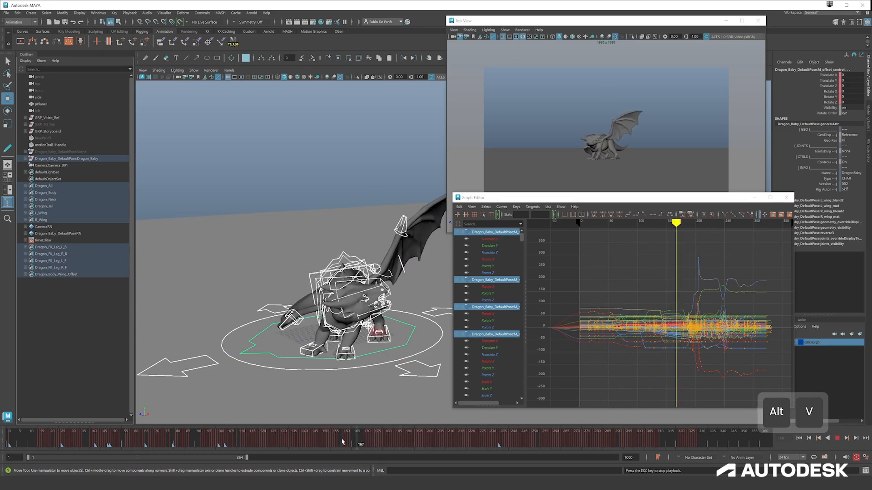
left_click(358, 443)
key("alt+v")
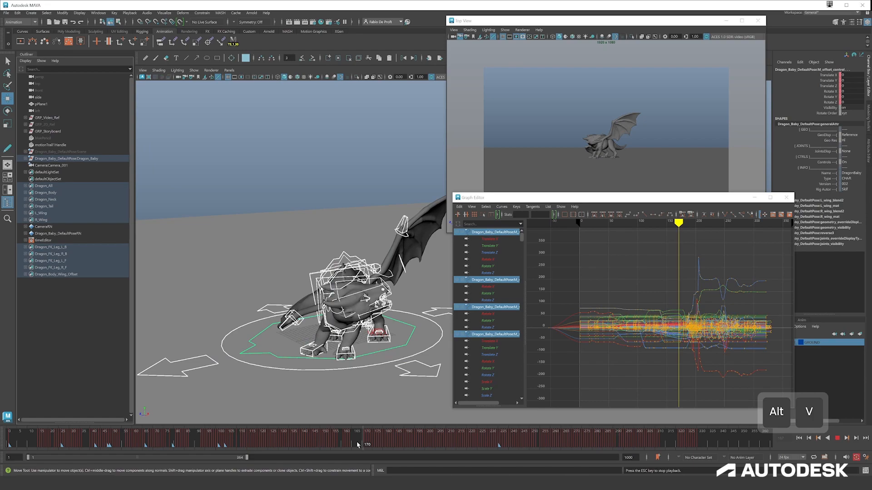
left_click(358, 444)
left_click_drag(347, 445, 390, 443)
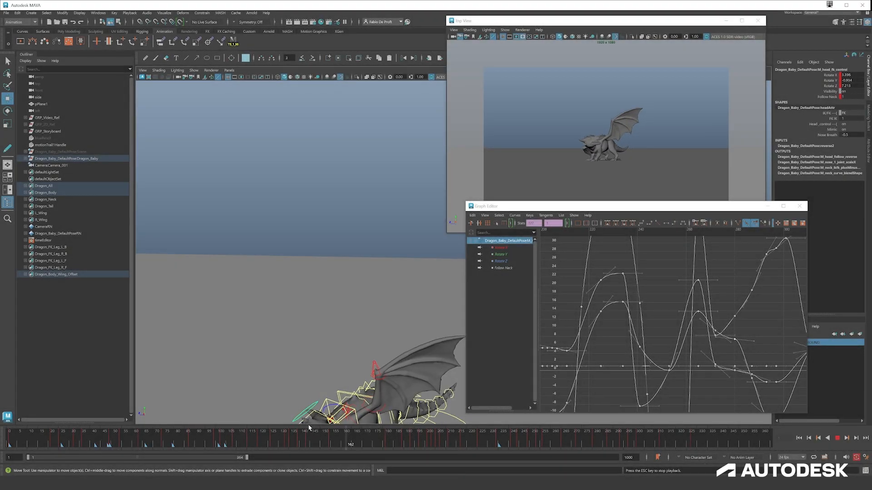
Step: Play and scrub from the crouch through takeoff to frame 221, examining the head and body poses in flight
key("alt+v")
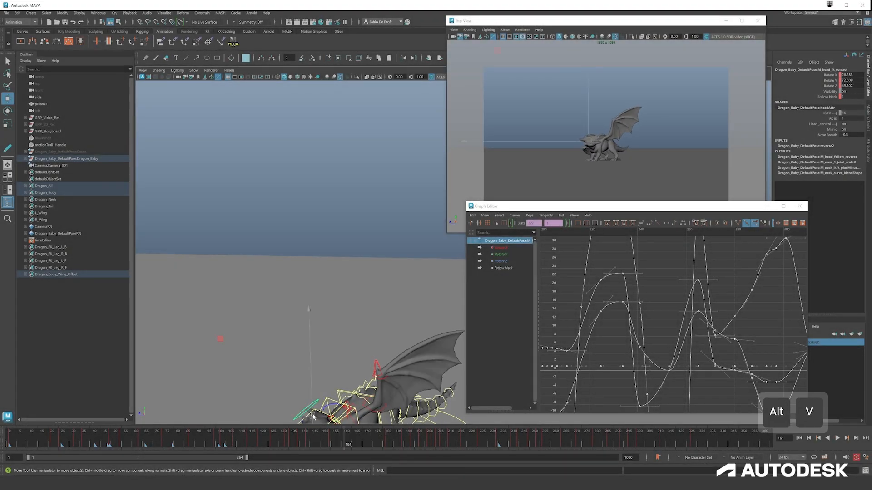
left_click(335, 434)
mouse_move(336, 431)
left_mouse_down()
mouse_move(470, 417)
mouse_move(439, 412)
left_mouse_up()
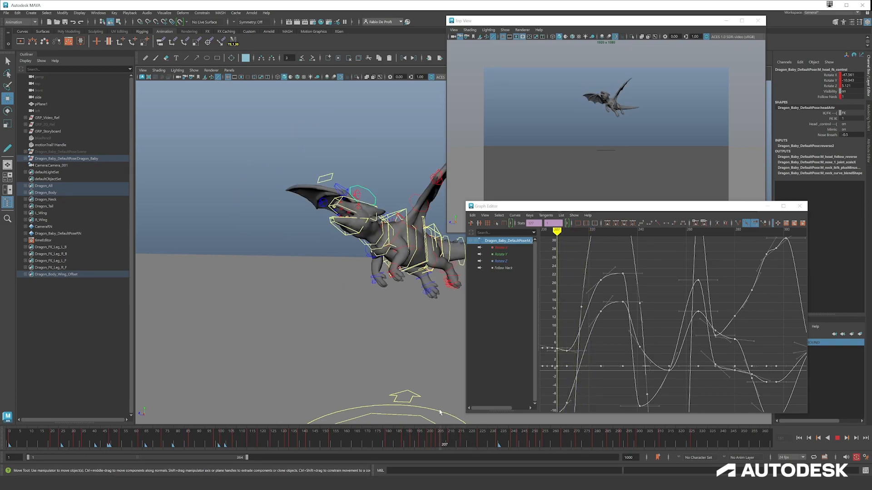
key("alt+v")
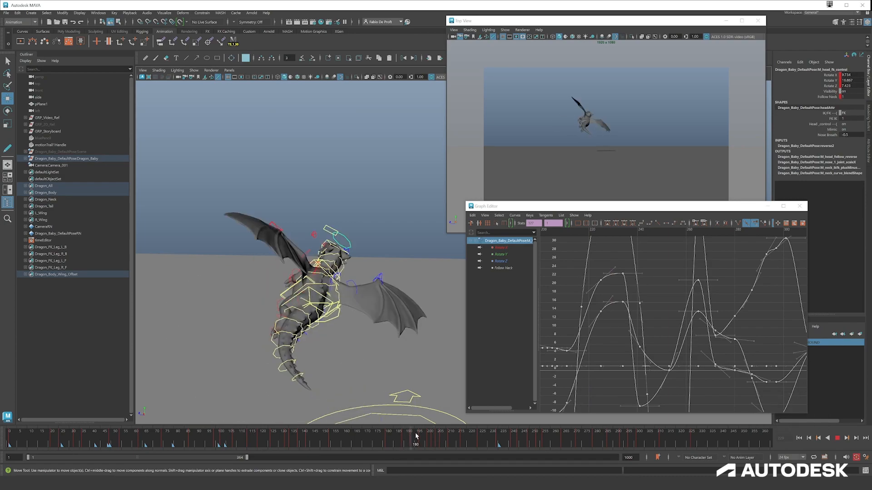
left_click(436, 432)
left_click_drag(436, 429, 471, 416)
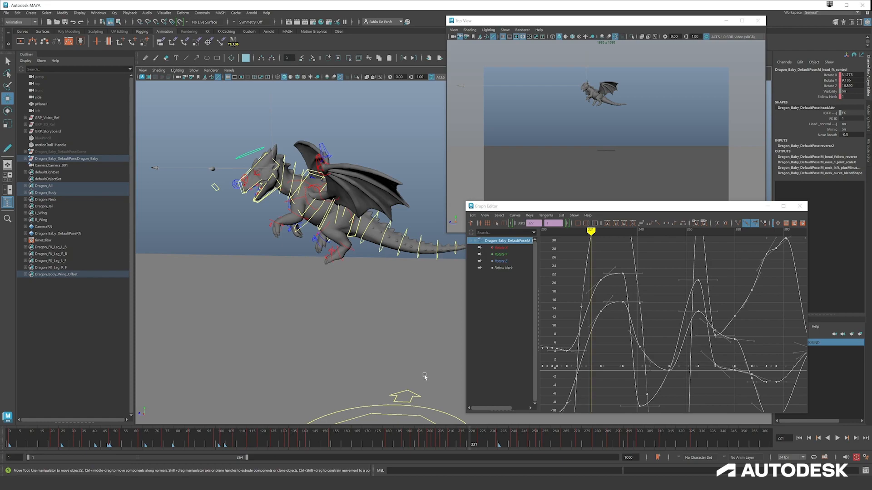
left_click_drag(372, 311, 387, 267, "alt")
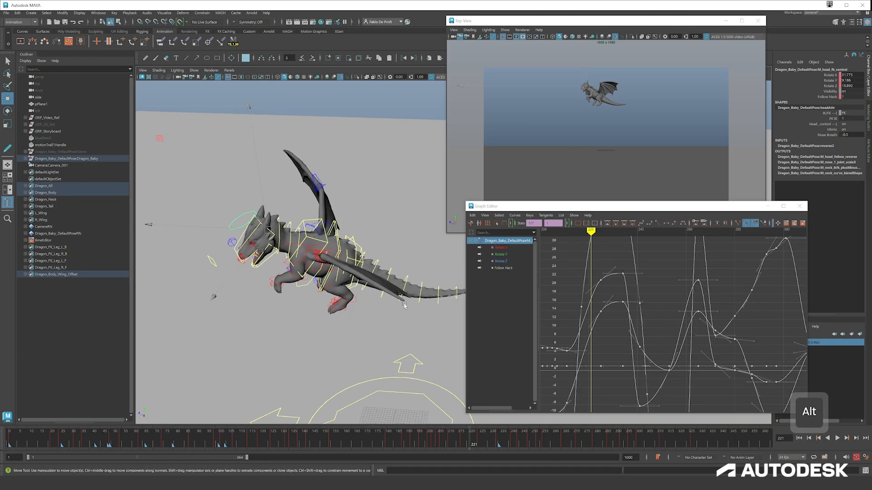